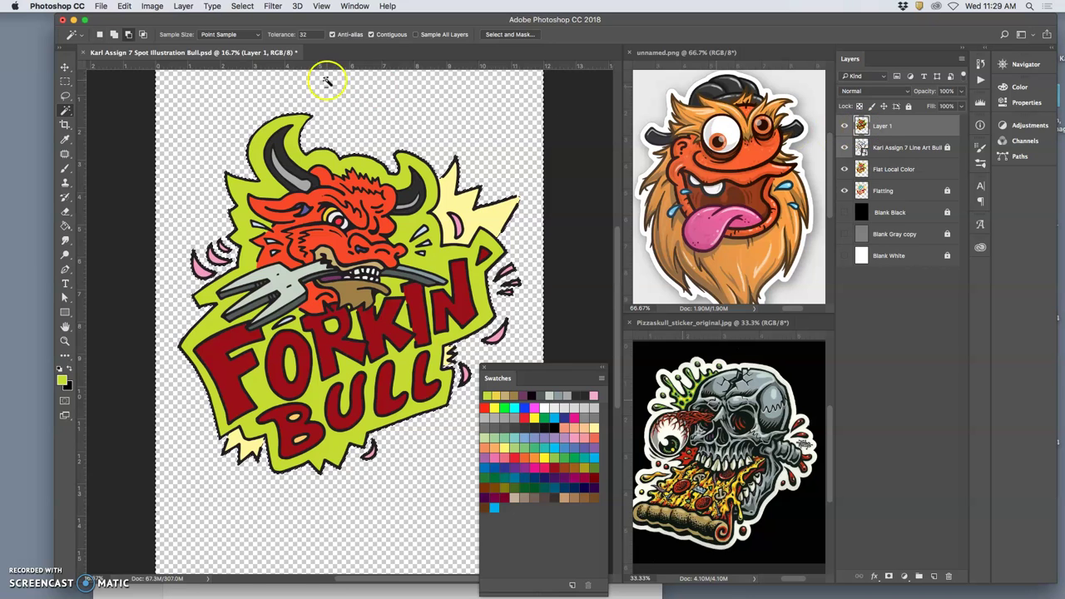
- Select the empty area around the artwork on Layer 1 and invert the selection to cover the whole illustration
click(184, 6)
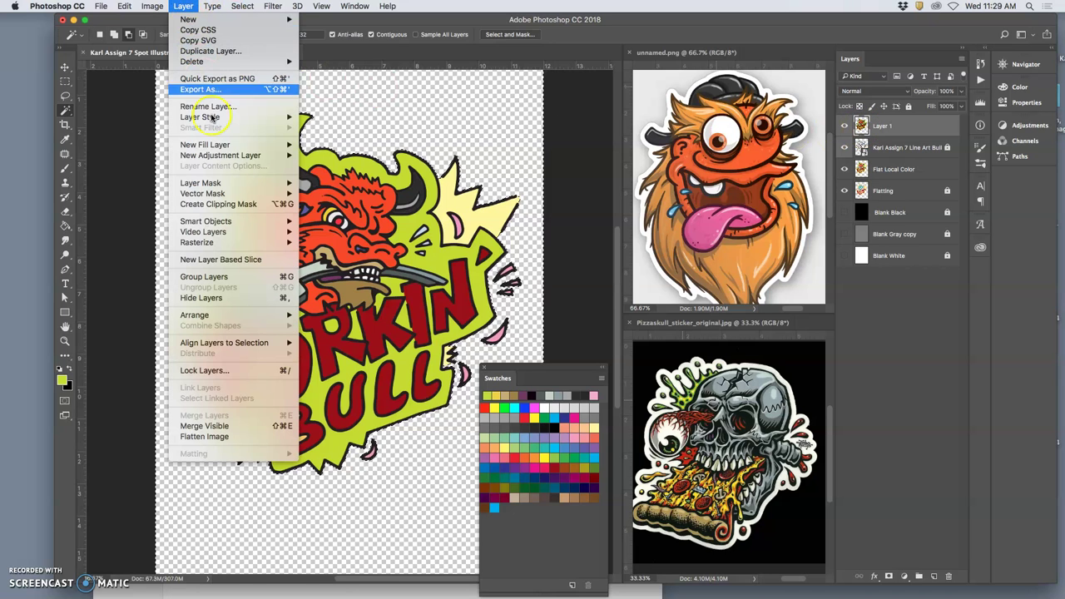
click(470, 178)
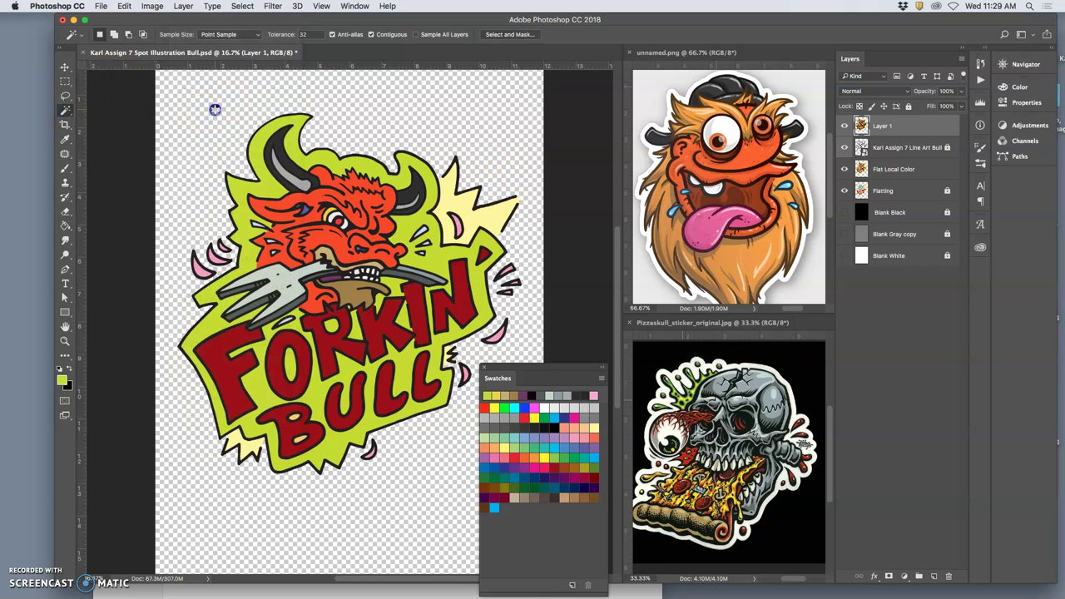
click(242, 6)
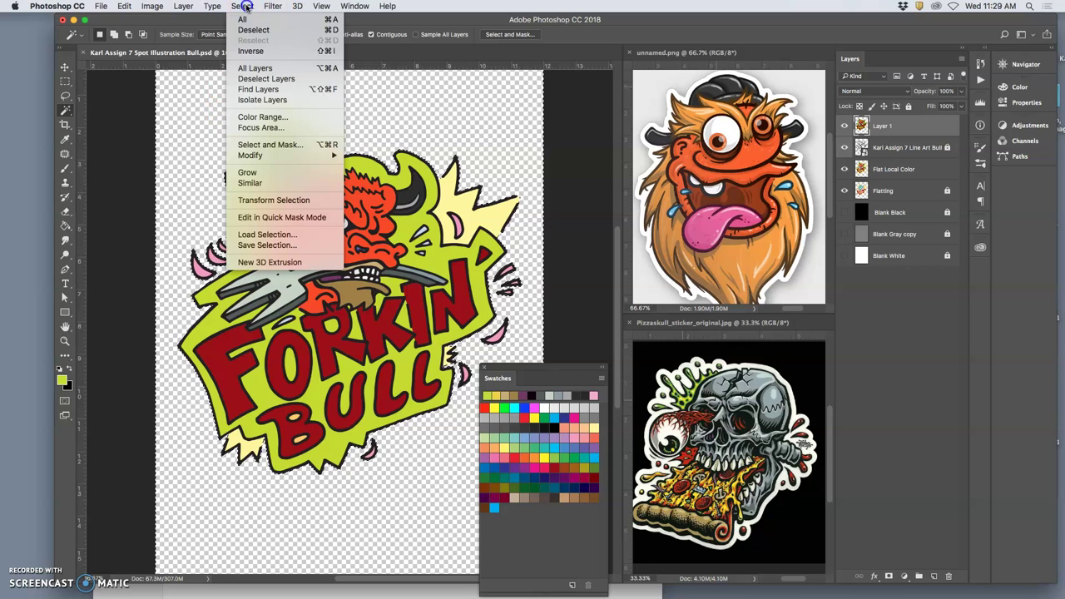
click(250, 51)
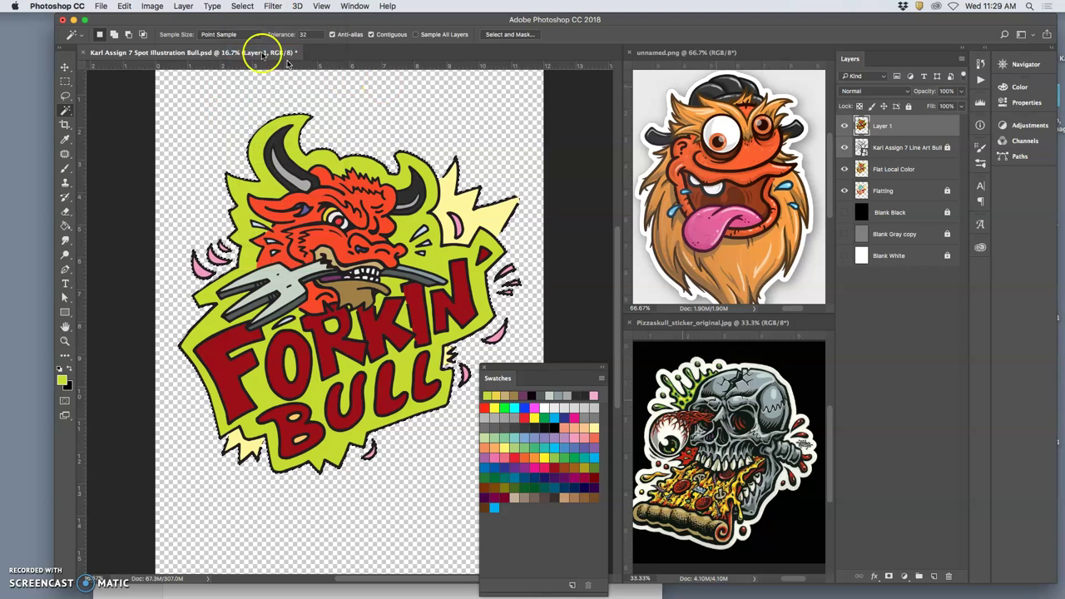
- Fill the selected artwork silhouette on Layer 1 with white at 100% opacity in Normal mode and deselect
click(124, 6)
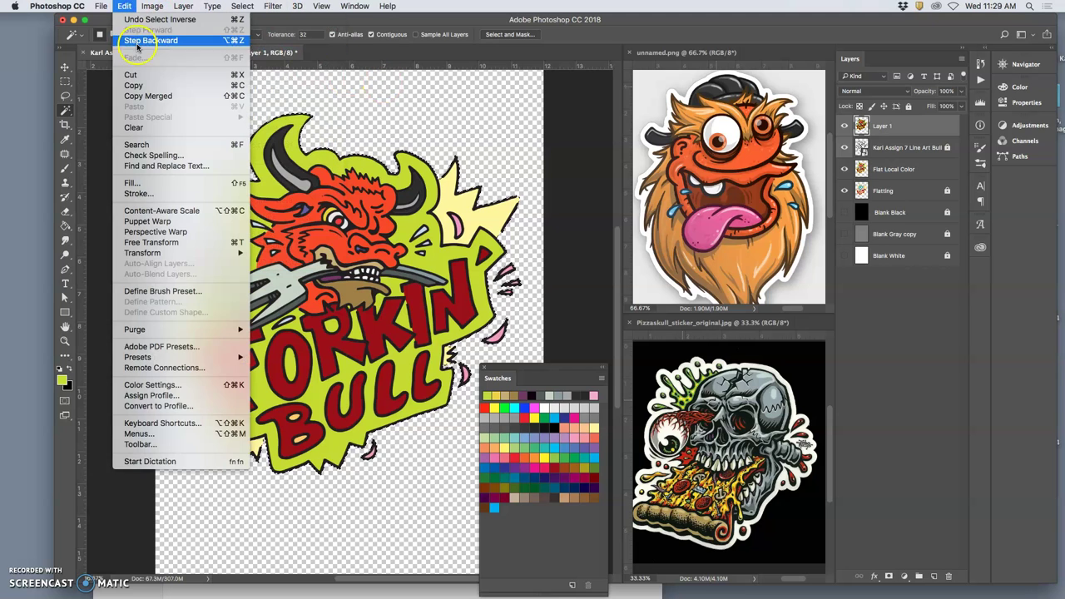
click(142, 180)
click(533, 240)
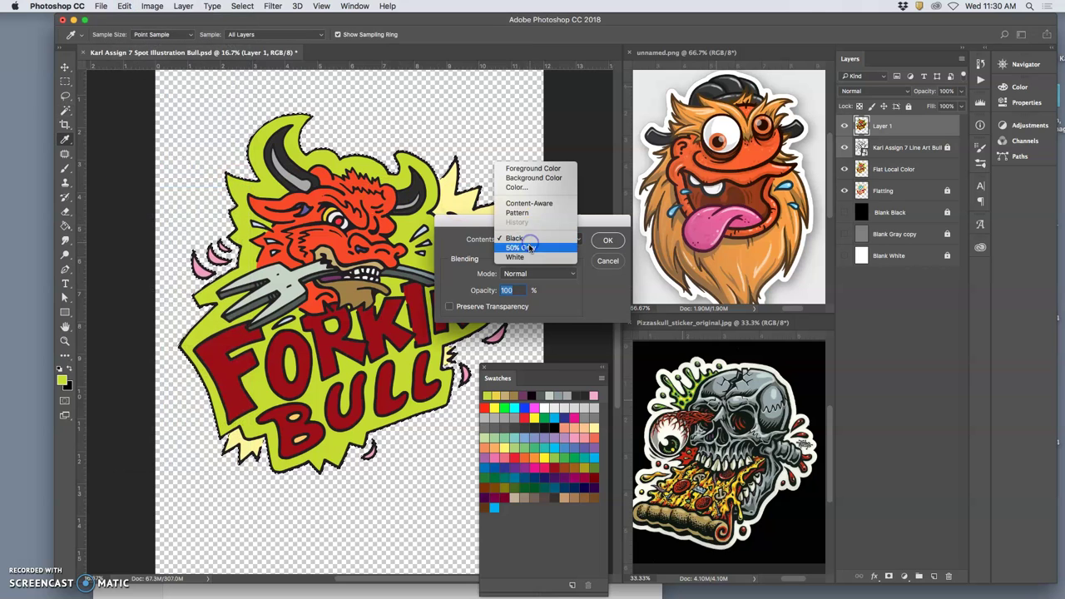
click(543, 257)
click(607, 240)
key(w)
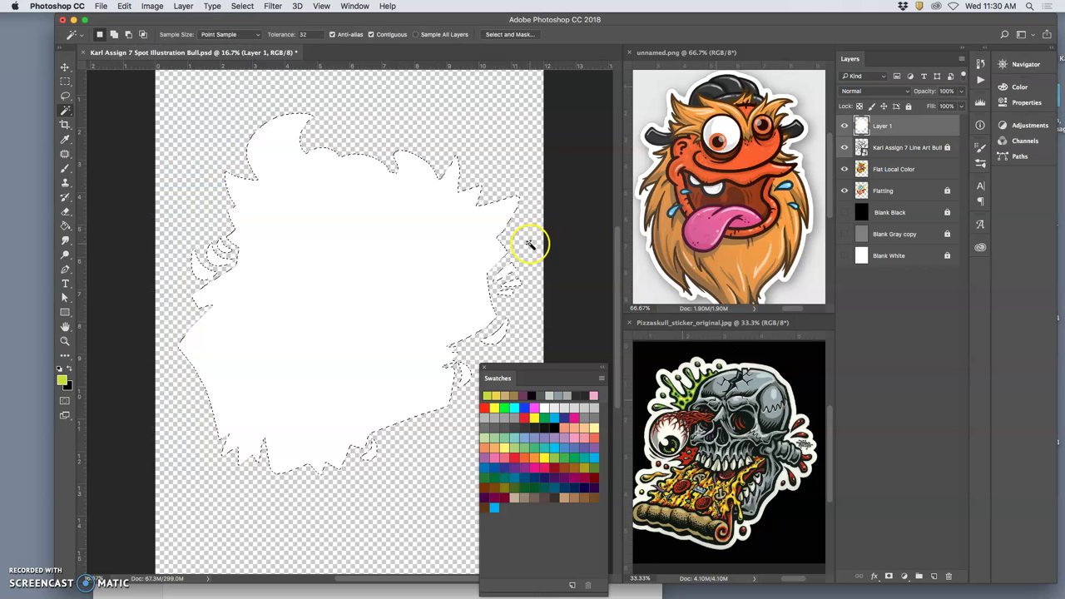
key(super+d)
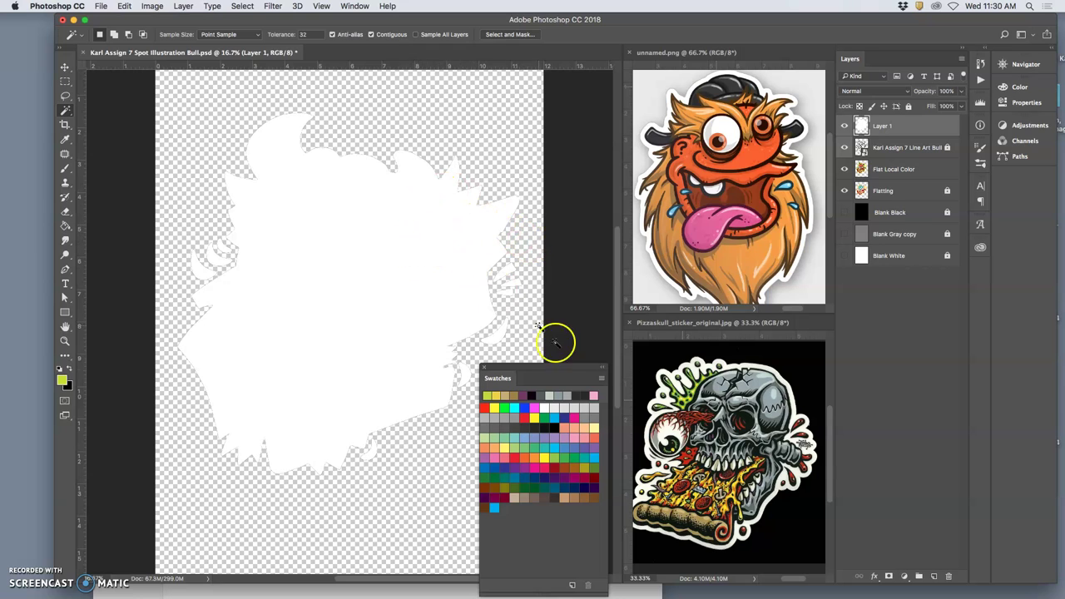
- Shorten the floating Swatches panel and reposition it slightly lower over the canvas
drag(580, 366, 582, 370)
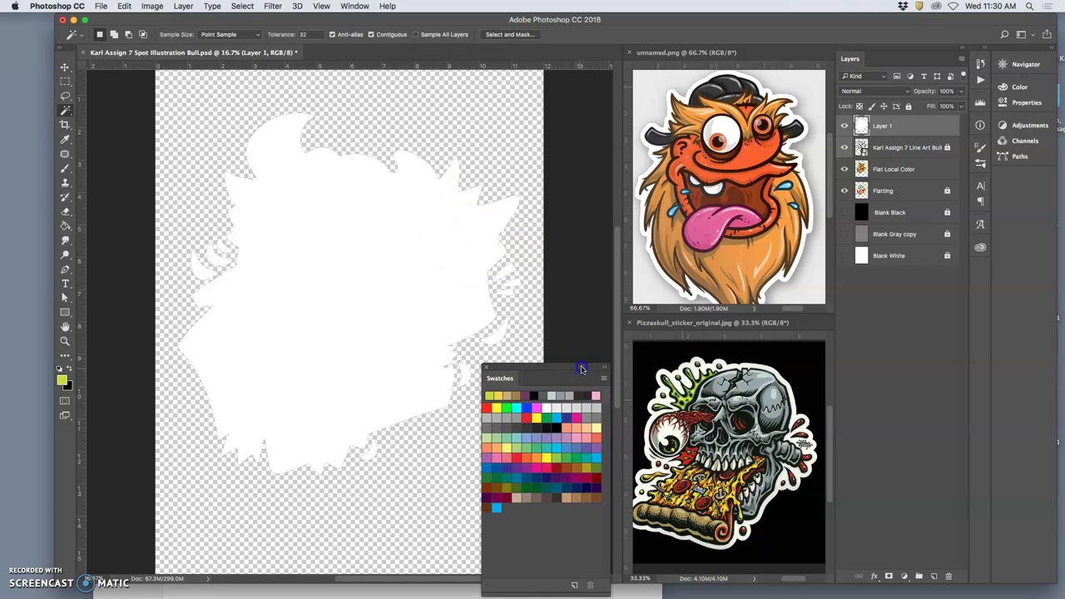
click(555, 585)
drag(553, 589, 554, 541)
drag(553, 376, 553, 398)
- Move the white silhouette Layer 1 directly below the Flatting layer and show the Blank Black background layer
drag(888, 125, 882, 200)
click(844, 213)
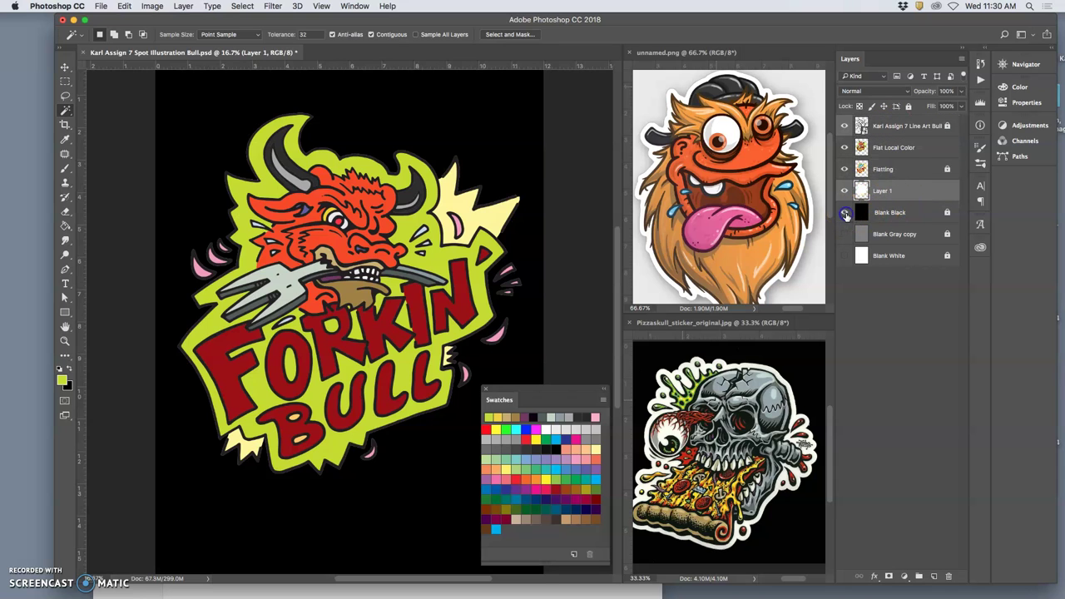
- Add a white 59 px Outside Stroke layer style with Normal blending and 100% opacity to Layer 1
double_click(911, 193)
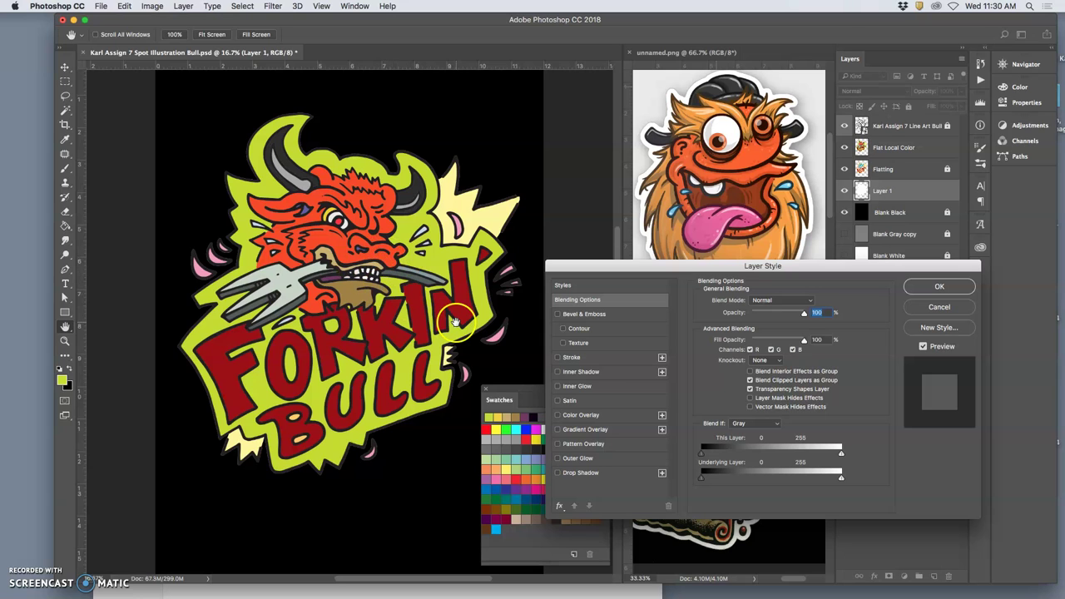
click(557, 358)
click(574, 357)
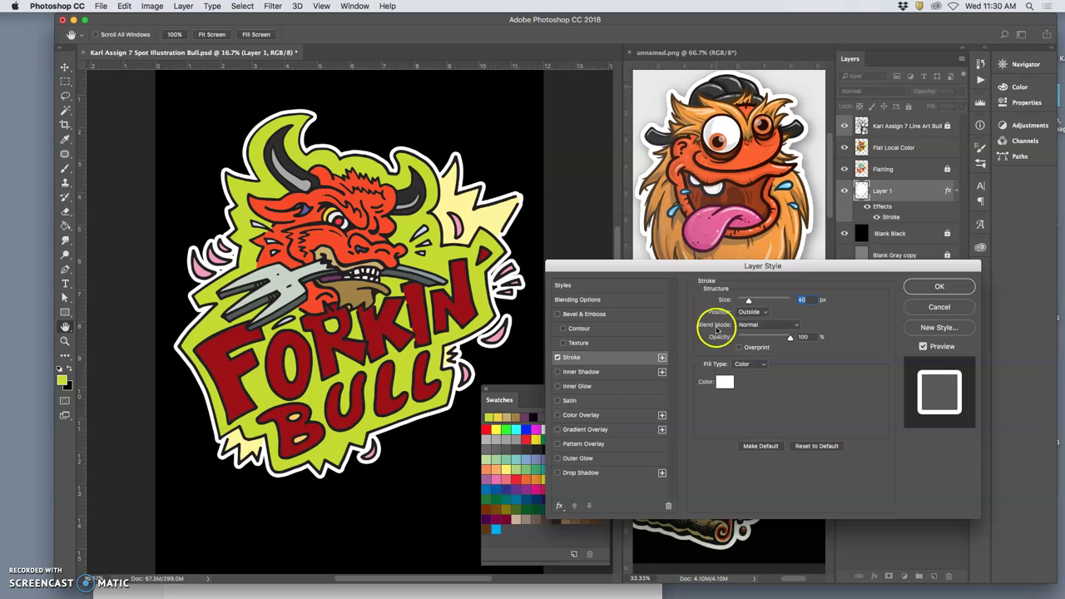
drag(749, 300, 753, 304)
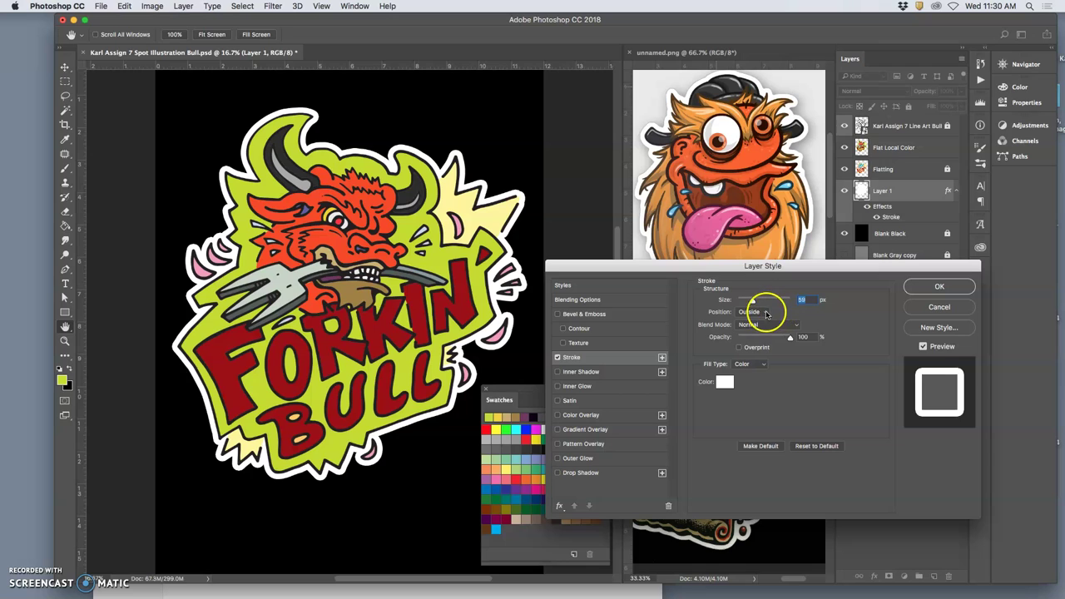
click(915, 287)
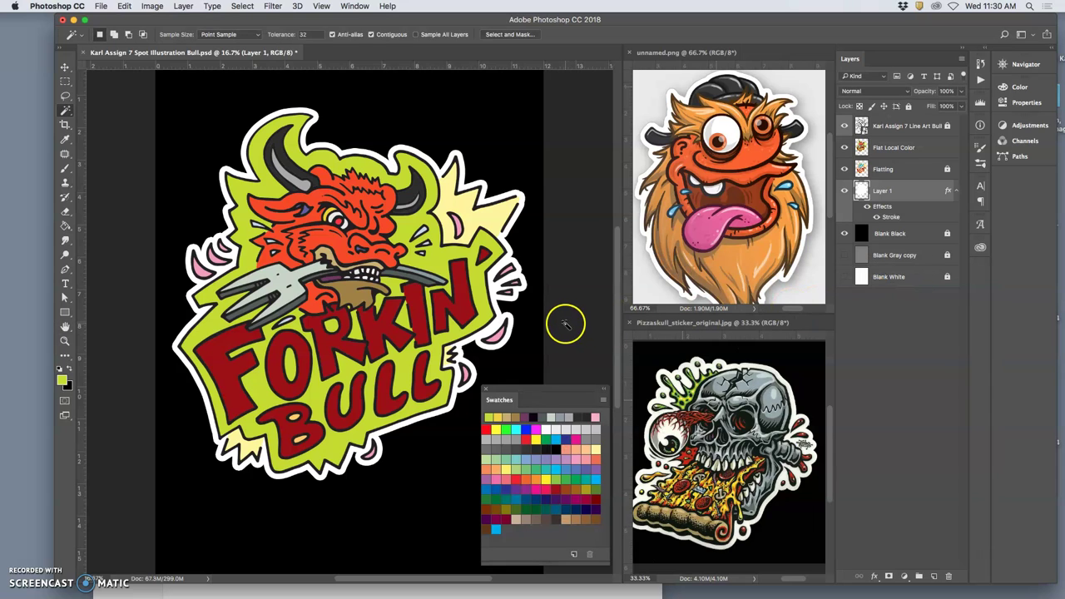
- Preview the outlined sticker against the Blank Gray copy background and show the Blank Black layer again
click(844, 234)
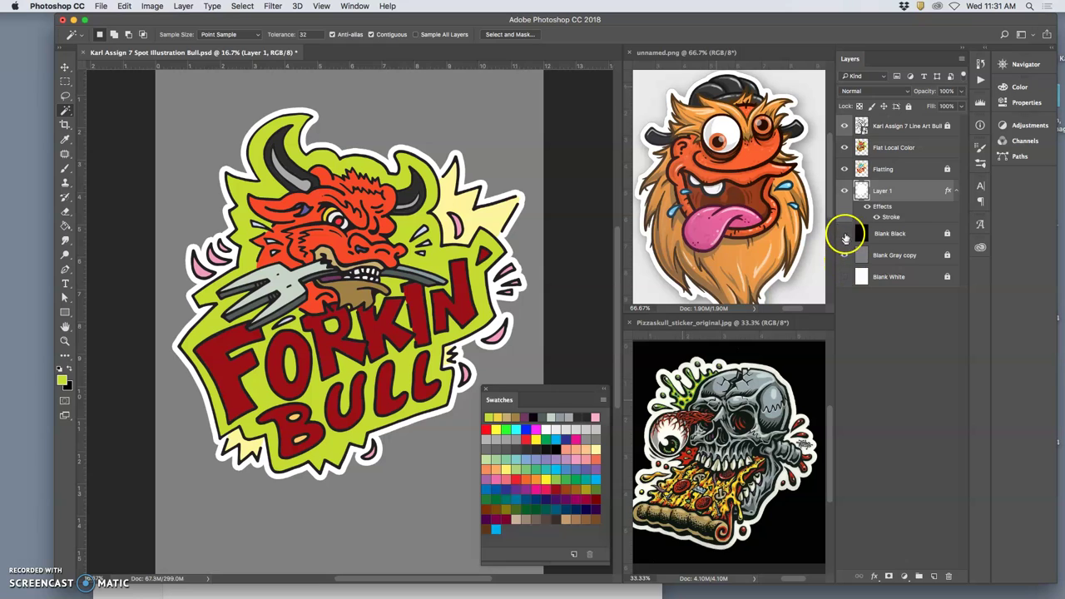
click(845, 233)
- Select the Flat Local Color layer and toggle its visibility to compare it with the Flatting layer
click(889, 148)
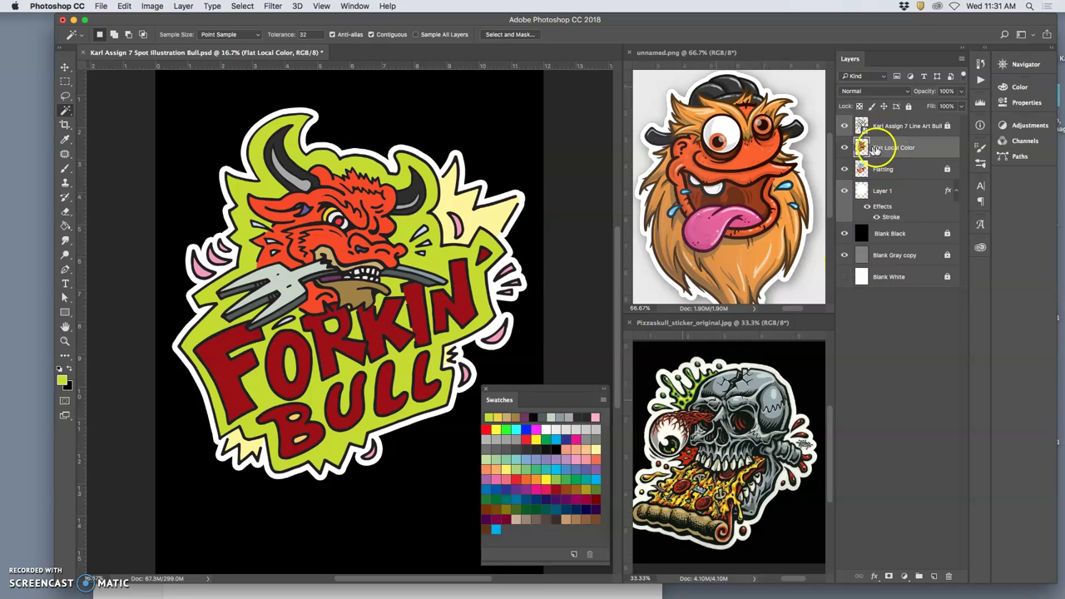
click(845, 147)
click(845, 147)
click(845, 147)
click(845, 147)
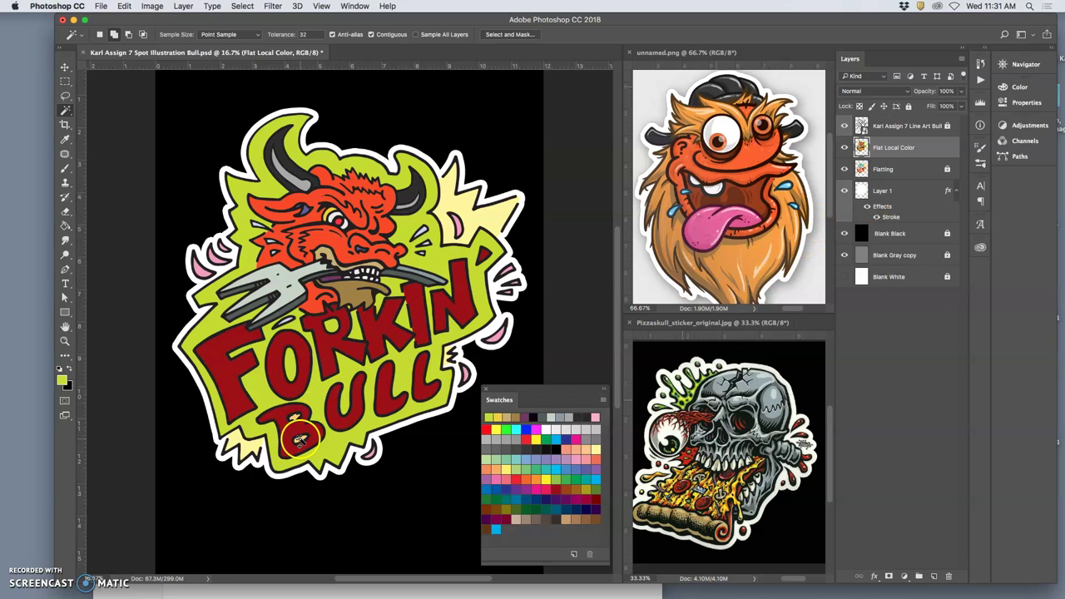
- Fill the enclosed gaps in and around the FORKIN' BULL lettering with the lime green foreground color using the Paint Bucket
click(333, 398)
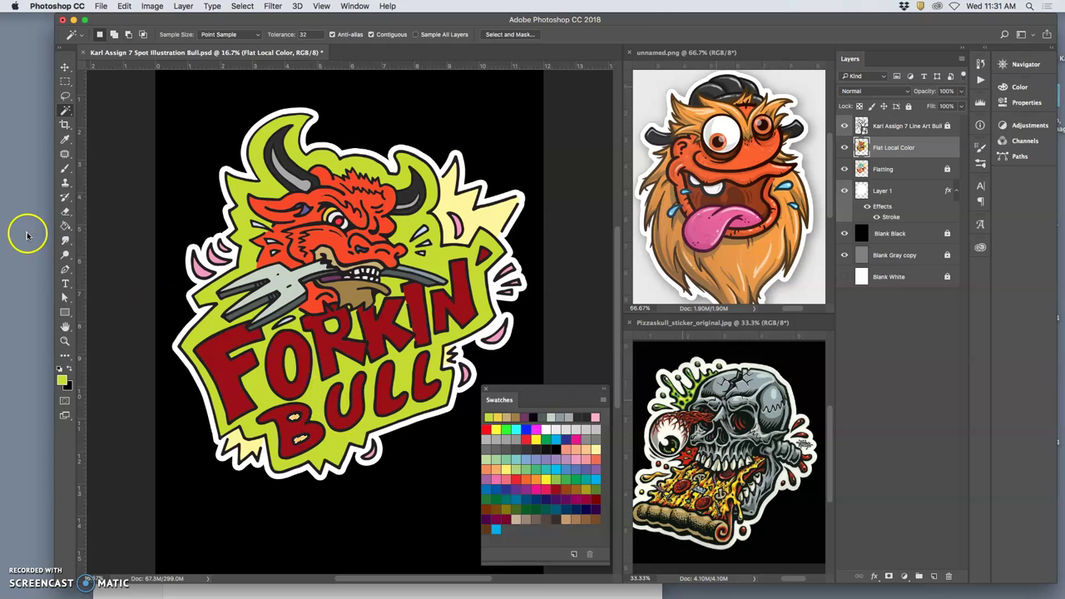
click(64, 225)
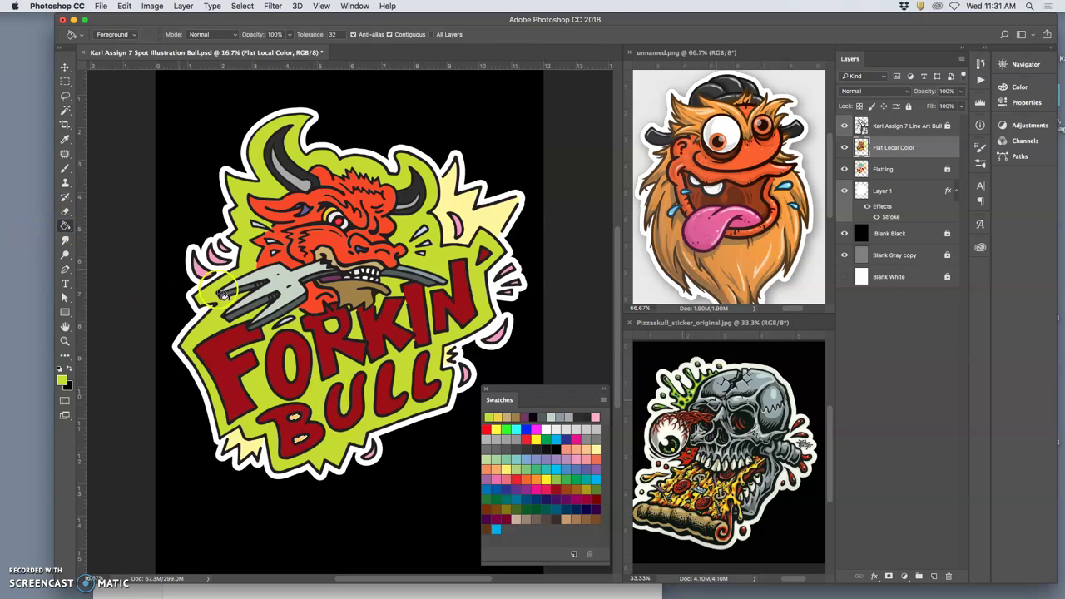
click(320, 396)
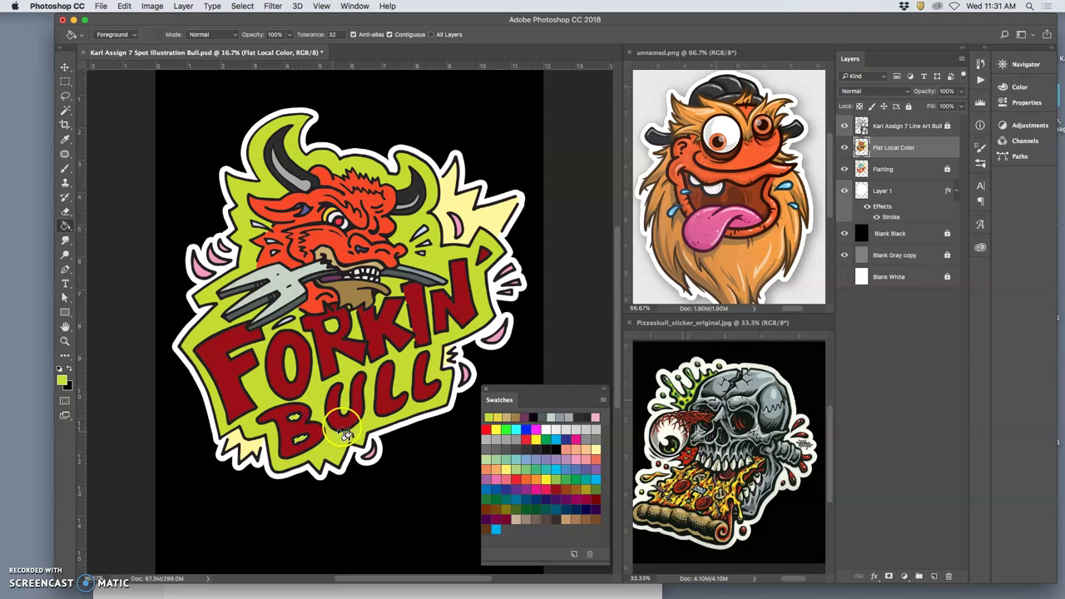
click(394, 329)
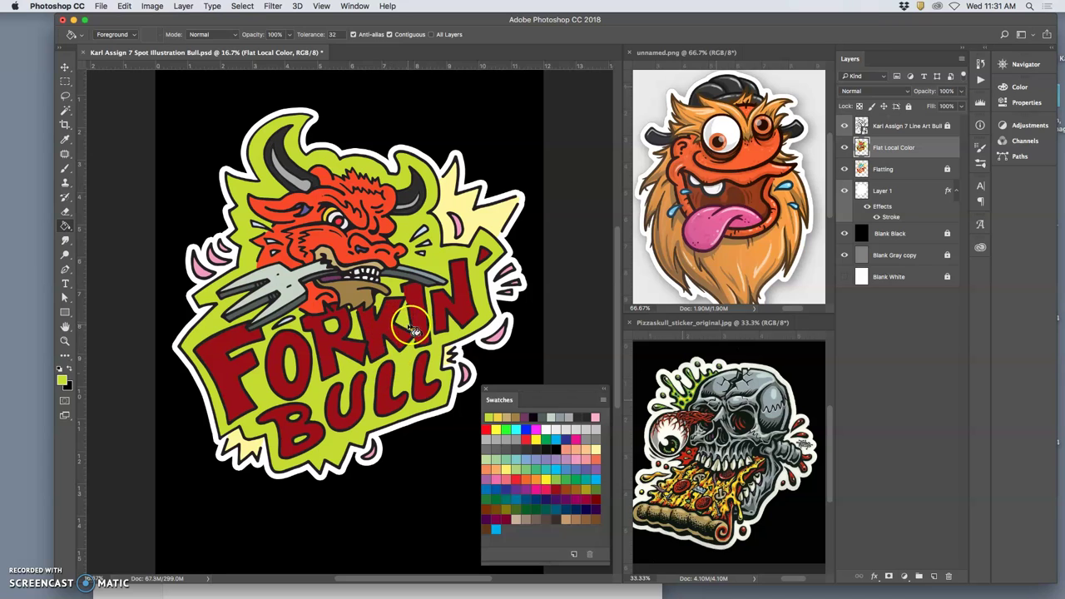
click(453, 343)
- Recolor the bull's red face on the Flat Local Color layer with an orange fill
click(350, 250)
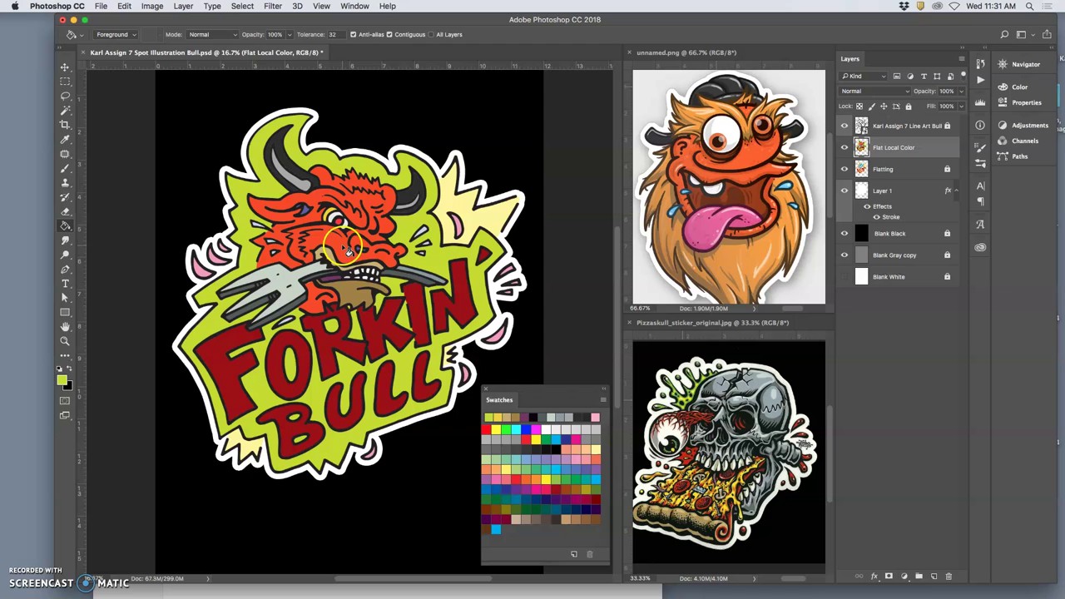
click(530, 479)
click(341, 243)
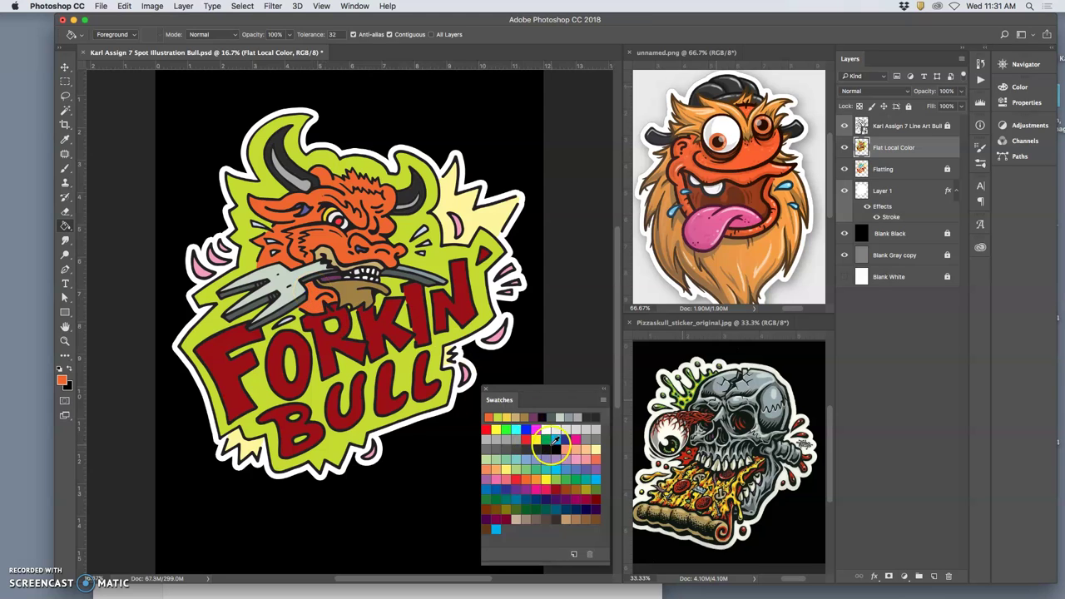
- Toggle the Flat Local Color layer repeatedly to compare the local colors with the flatting colors beneath
click(844, 147)
click(845, 147)
click(844, 147)
click(844, 147)
click(844, 147)
click(844, 148)
click(844, 147)
click(844, 147)
click(844, 147)
click(844, 148)
click(844, 148)
click(844, 148)
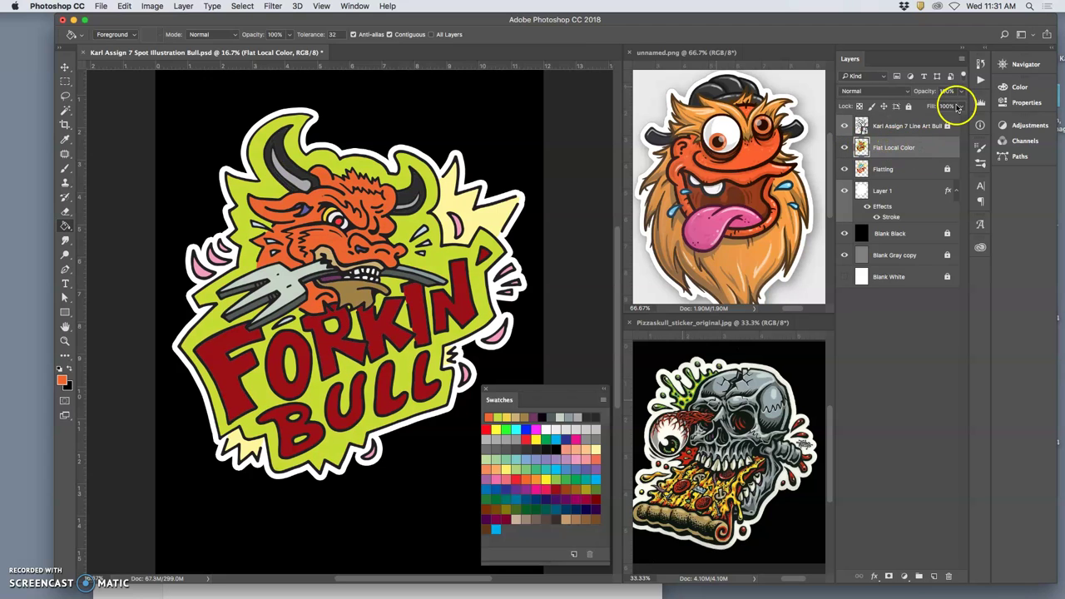
- Try the Flat Local Color layer at 50% opacity and restore it to 100%
click(957, 107)
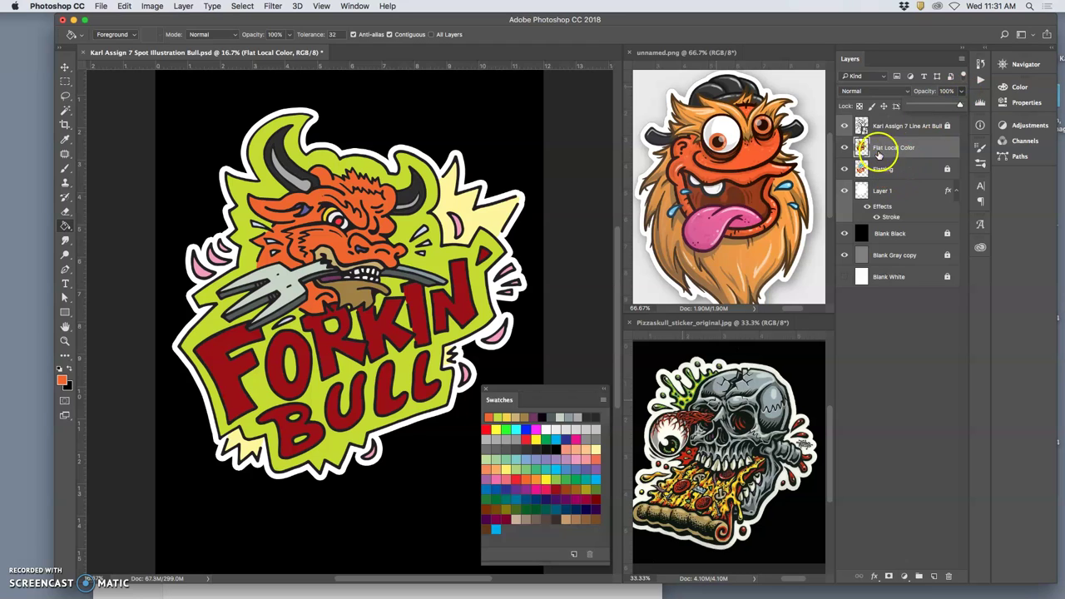
mouse_move(956, 107)
mouse_down()
mouse_move(918, 107)
mouse_move(968, 105)
mouse_up()
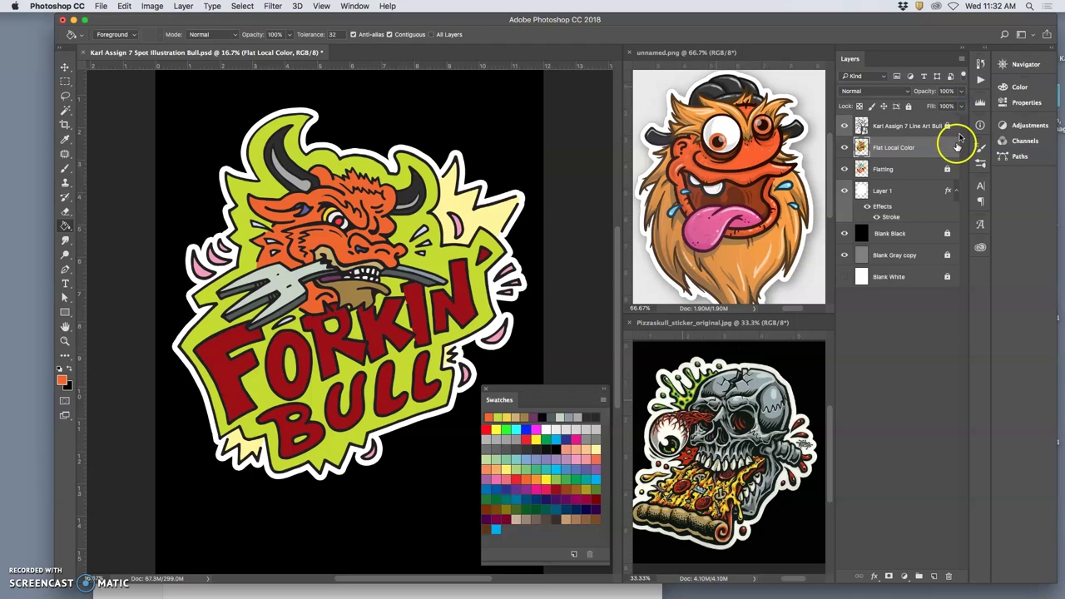
drag(952, 105, 931, 105)
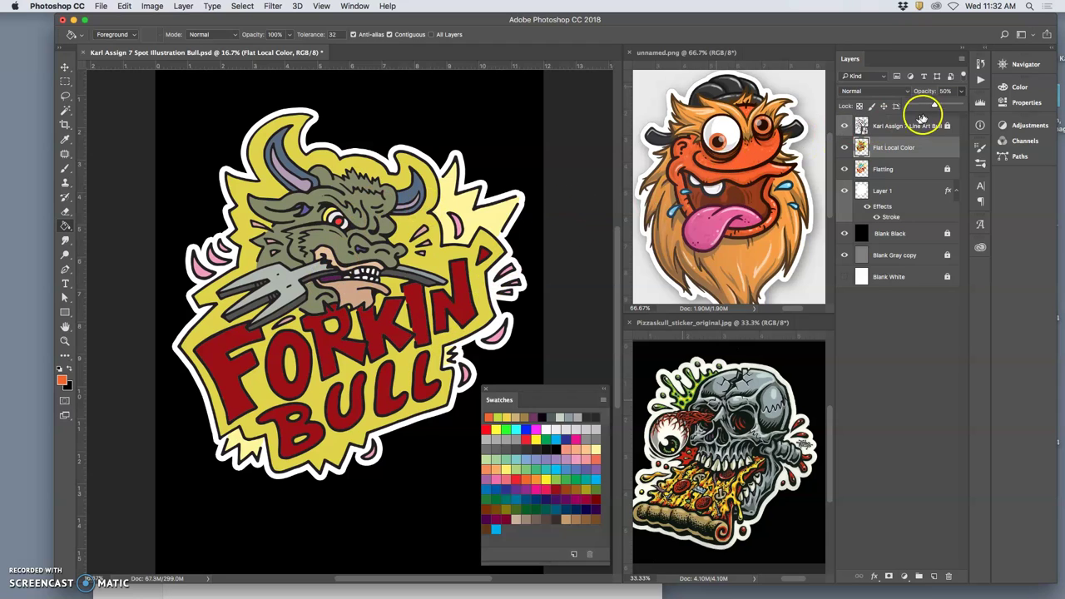
drag(924, 107, 998, 107)
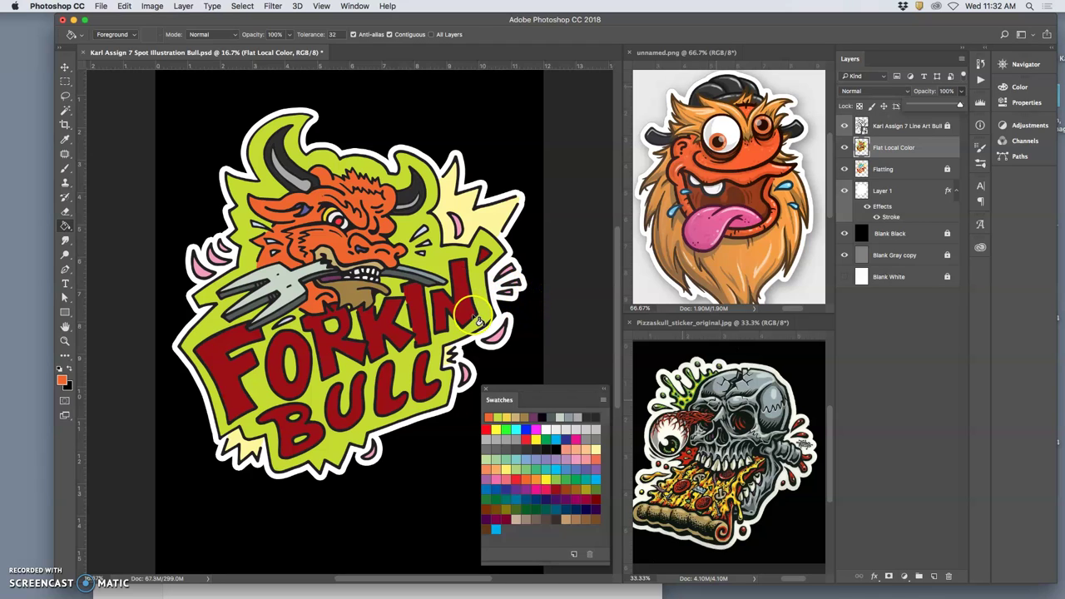
click(491, 254)
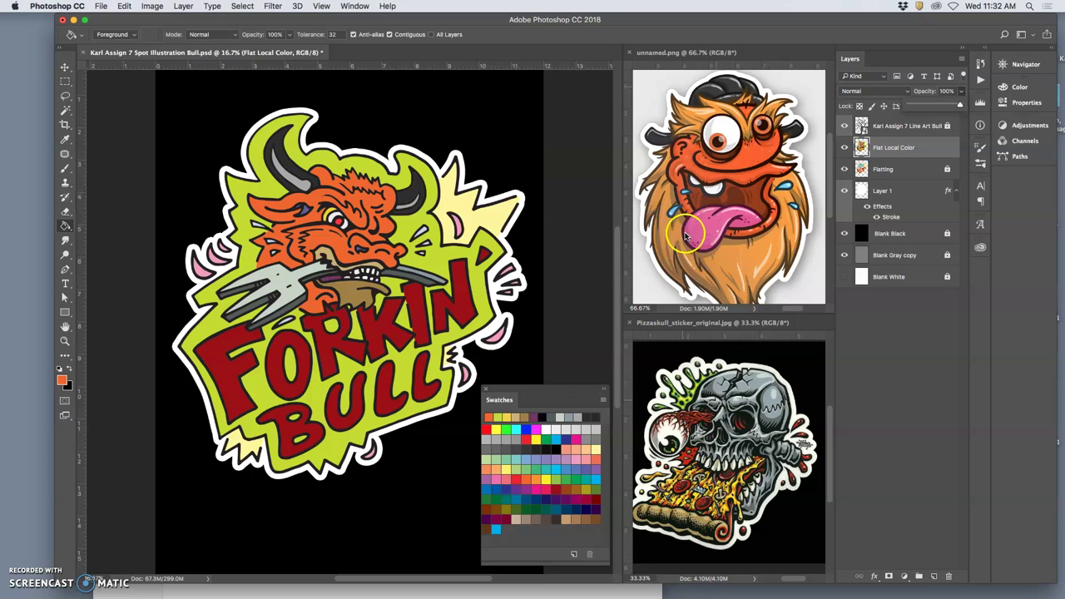
- Lasso the bull's head and the upper part of the lettering and copy that area from Flat Local Color to a new layer
click(65, 95)
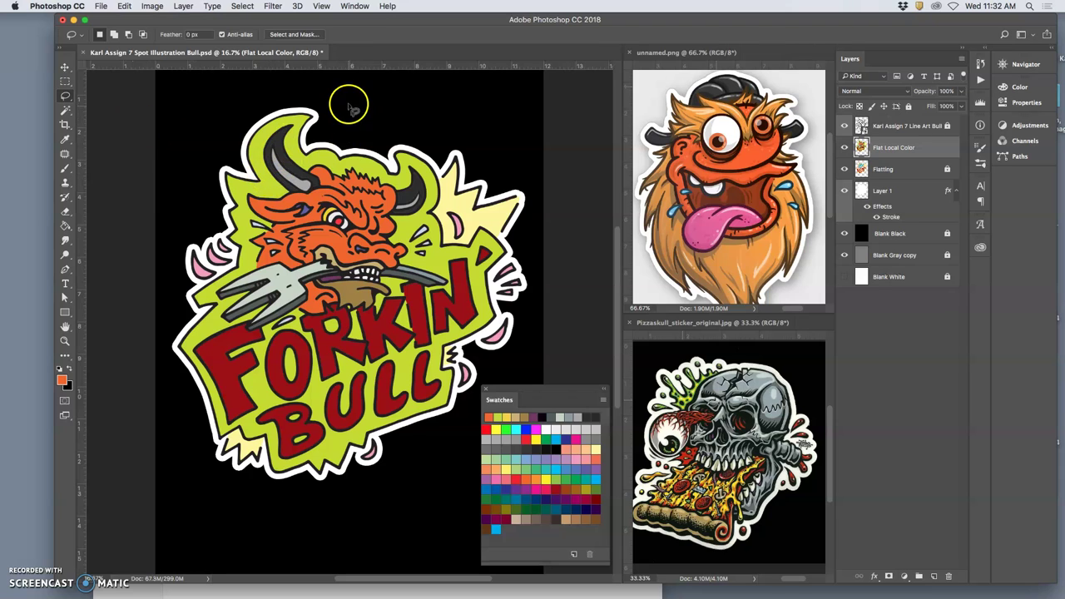
drag(332, 100, 297, 98)
mouse_move(176, 260)
mouse_down()
mouse_move(203, 334)
mouse_move(230, 354)
mouse_move(345, 260)
mouse_move(383, 291)
mouse_move(415, 275)
mouse_move(445, 299)
mouse_move(441, 342)
mouse_move(510, 340)
mouse_move(543, 211)
mouse_move(493, 136)
mouse_move(354, 129)
mouse_up()
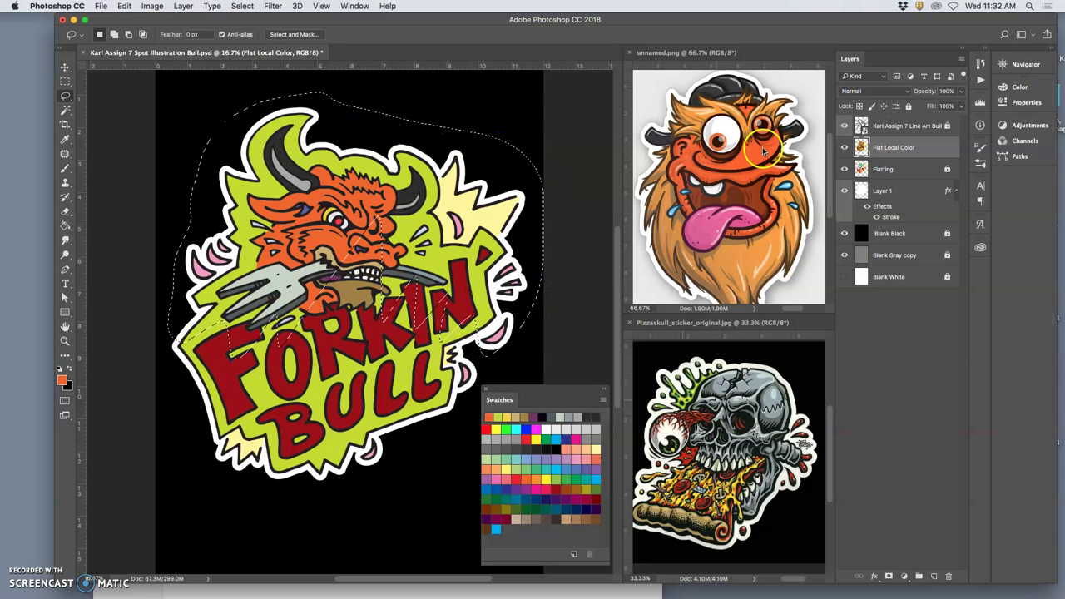
click(928, 150)
key(super+j)
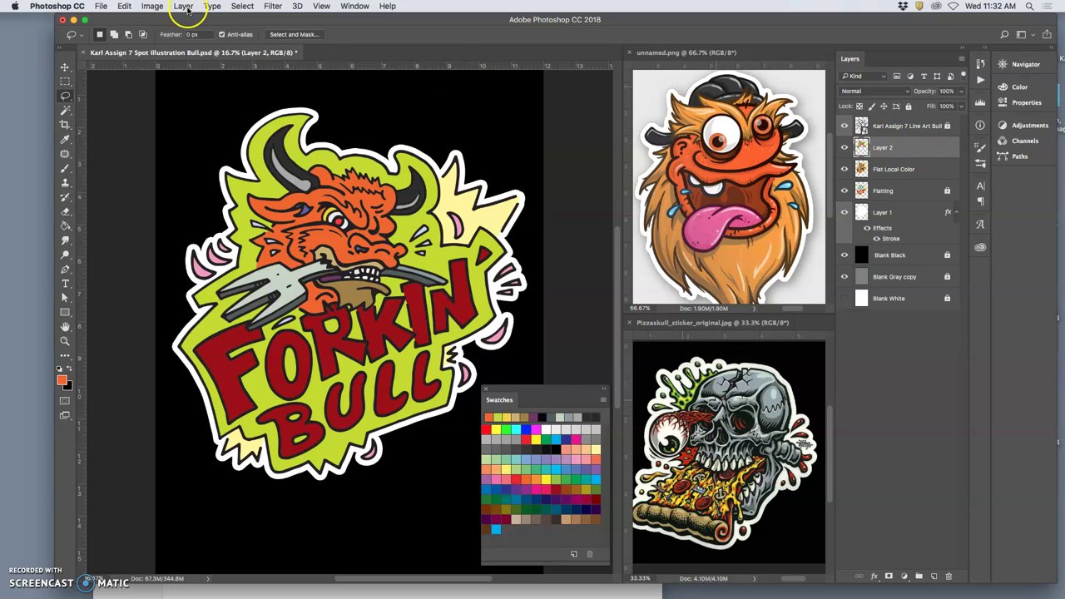
- Try darkening the copied bull layer with a Levels midtone value of 0.43 and discard the adjustment
click(153, 6)
click(274, 37)
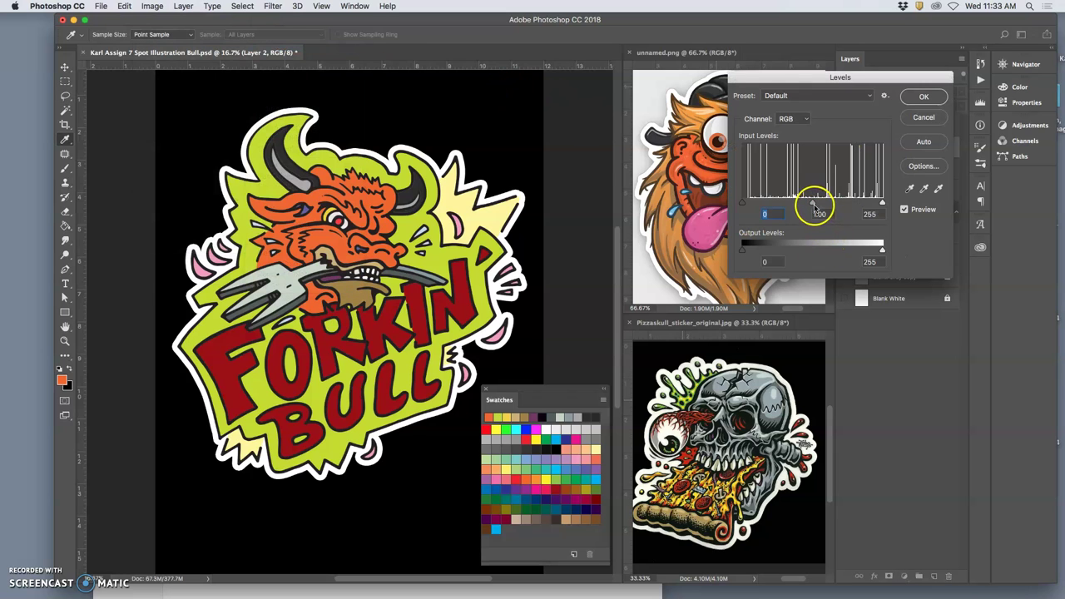
click(814, 205)
drag(776, 205, 845, 205)
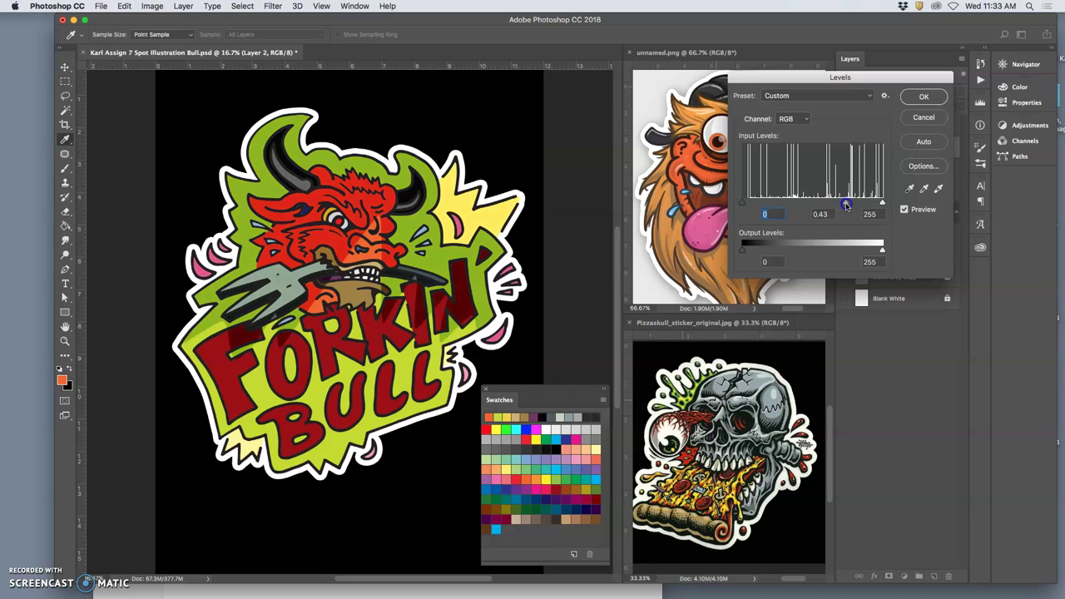
click(923, 117)
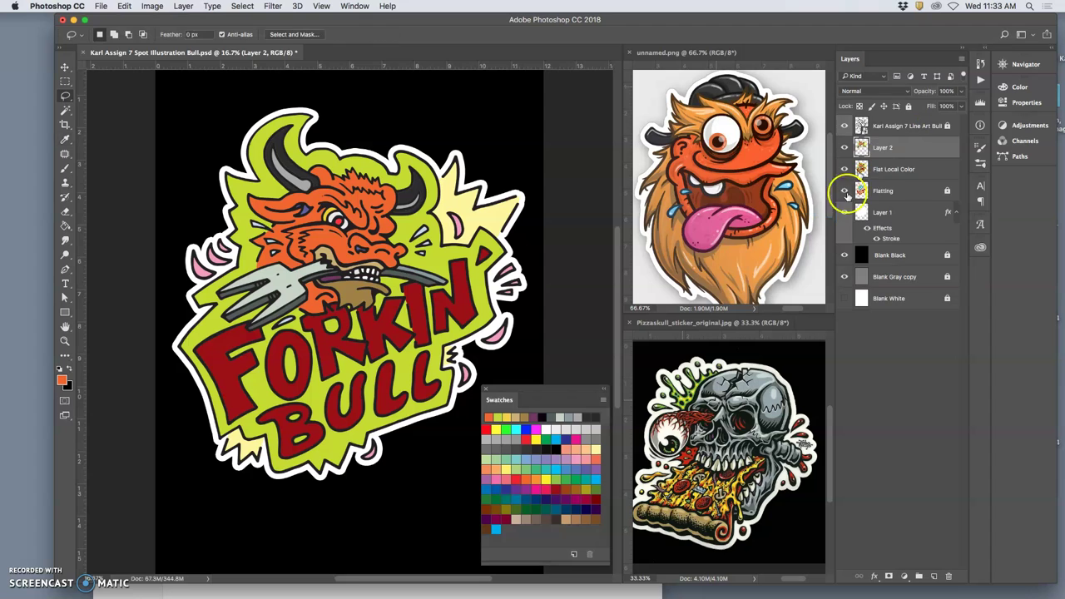
- Replace the copied bull layer with a new layer holding only the orange skin areas, selected by Magic Wand with Contiguous off
key(BackSpace)
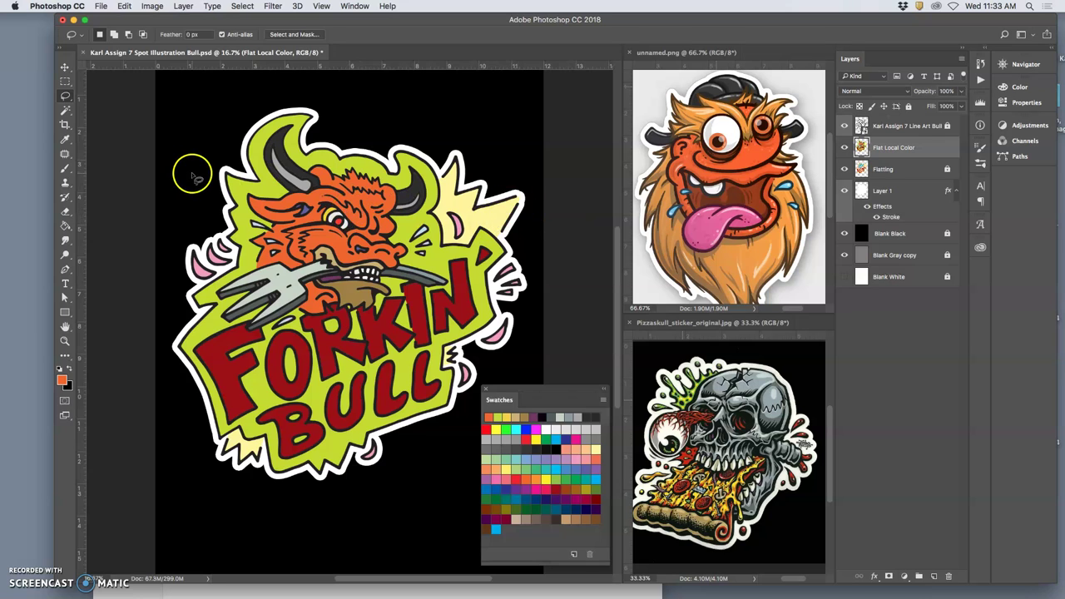
click(65, 110)
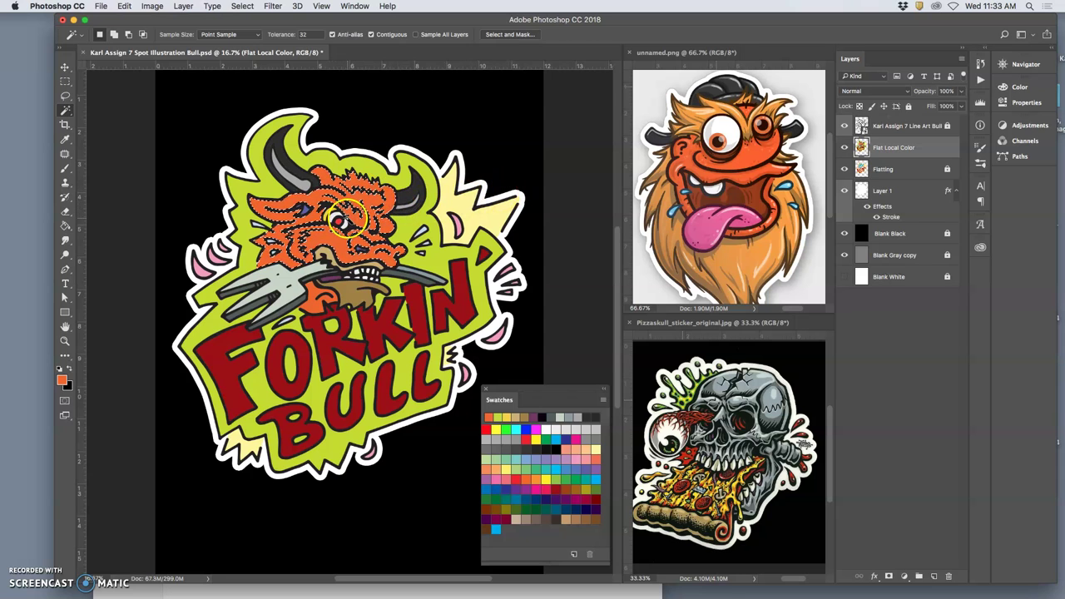
shift+click(315, 293)
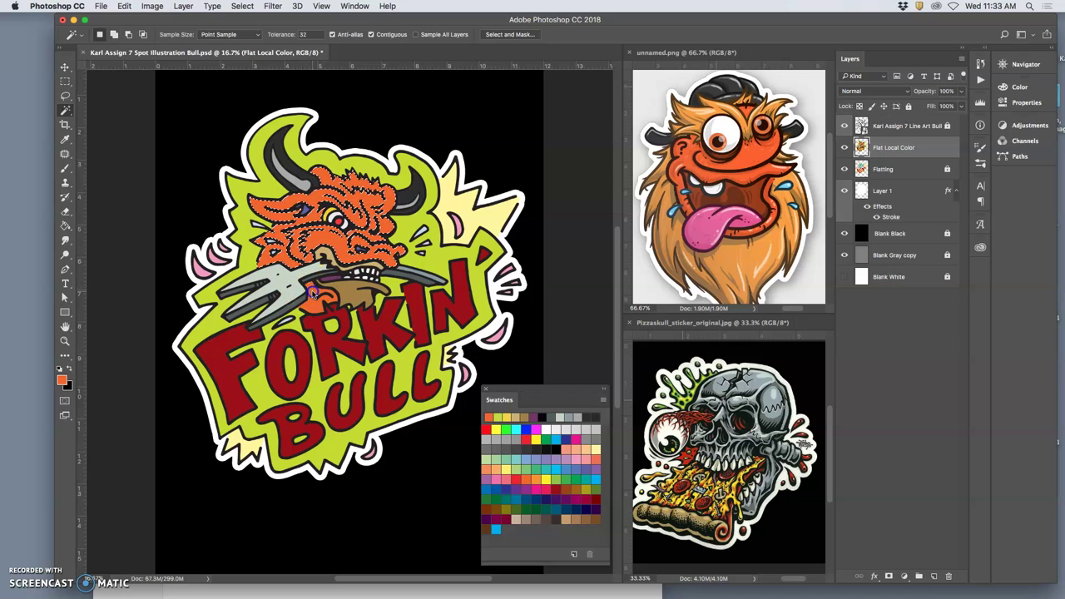
click(371, 34)
key(super+j)
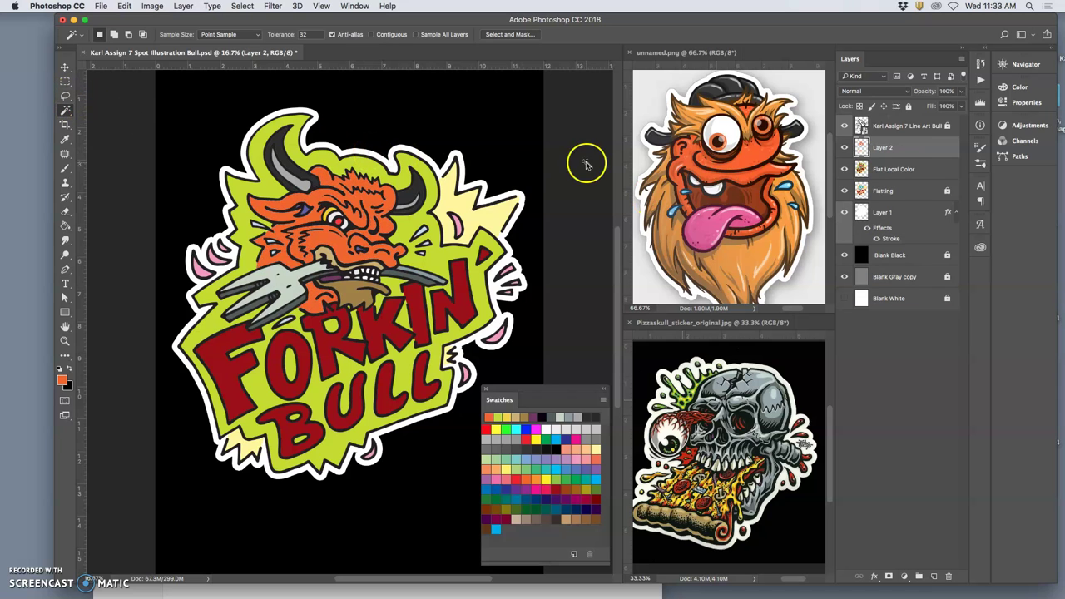
- Lighten the copied orange skin layer with a Levels midtone value of 1.72
click(153, 6)
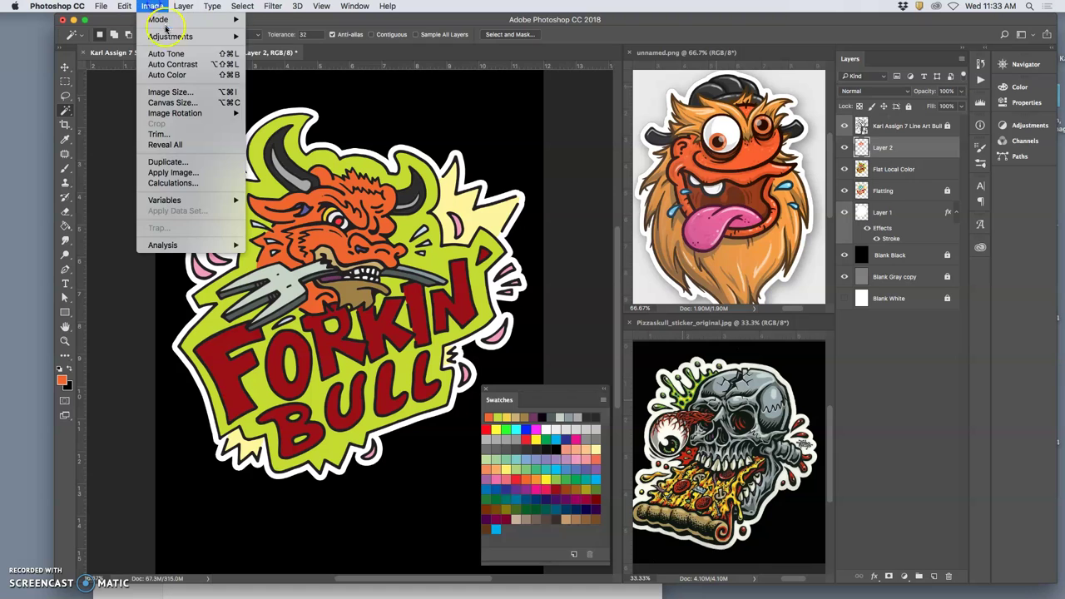
mouse_move(179, 35)
click(291, 39)
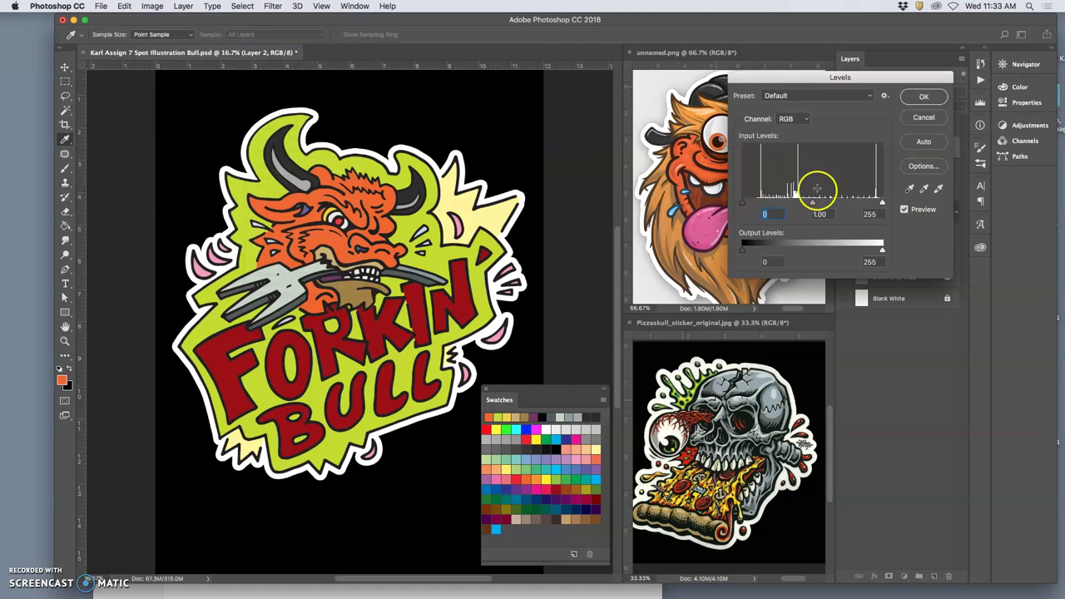
drag(812, 203, 795, 206)
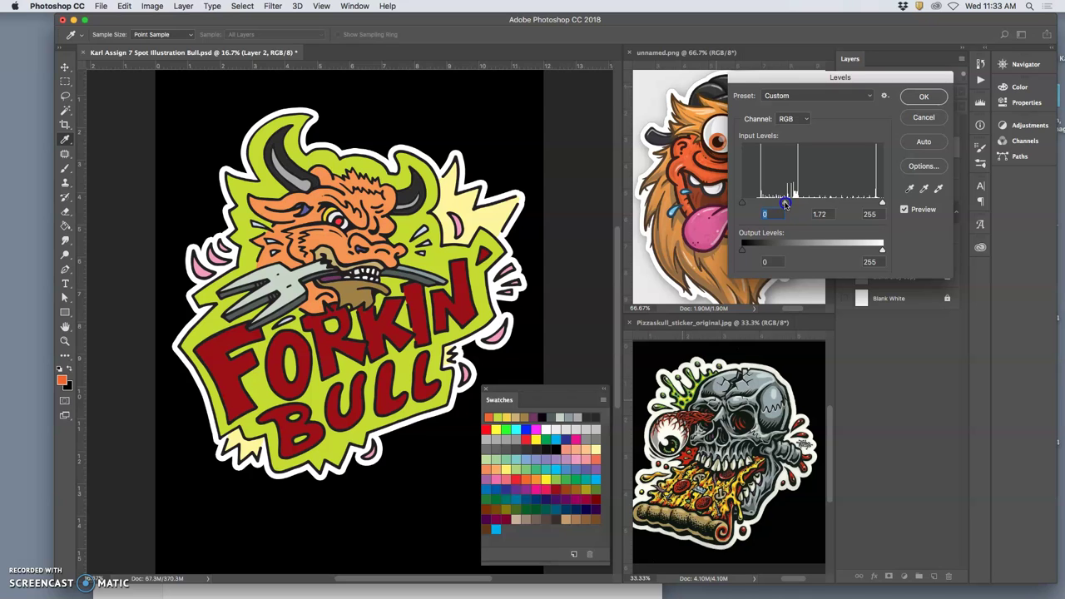
click(922, 97)
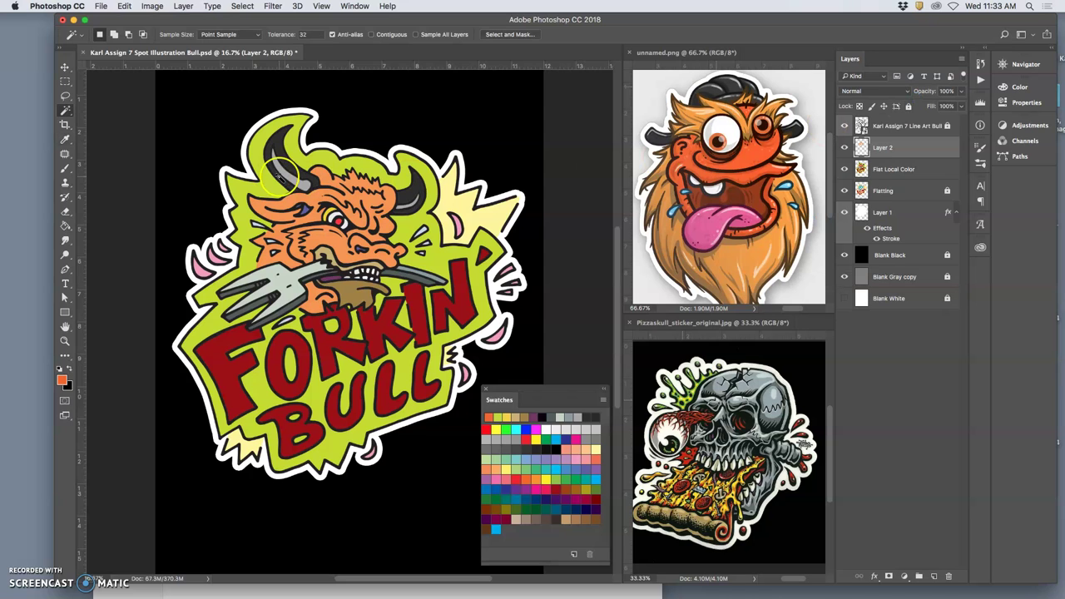
- Lasso shadow shapes in the bull's ear and forehead hair and delete them from the lightened layer to expose the darker orange
click(66, 96)
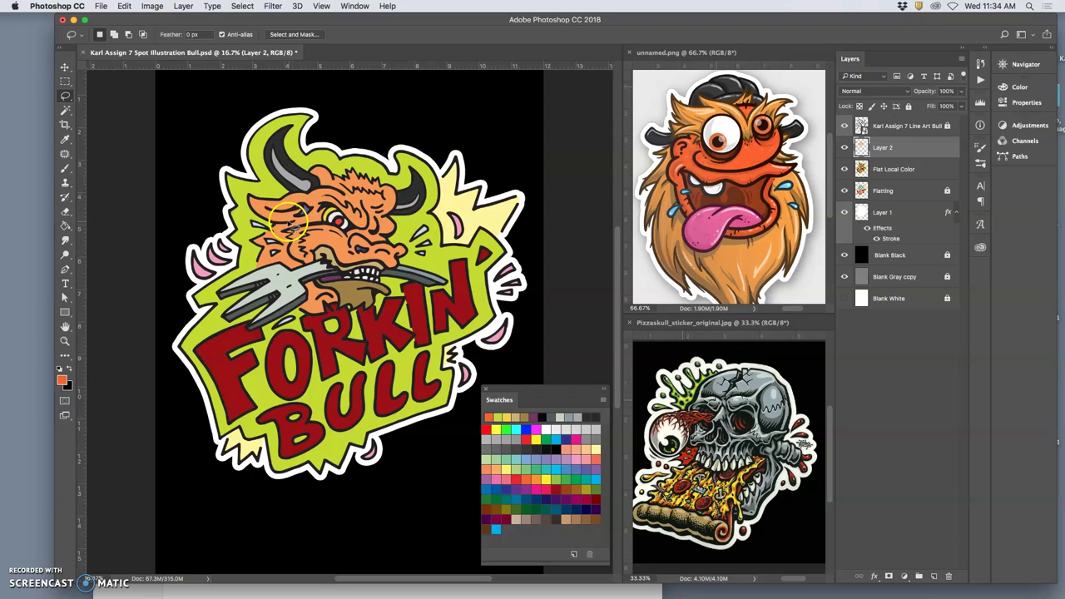
mouse_move(292, 221)
mouse_down()
mouse_move(274, 224)
mouse_move(281, 208)
mouse_move(298, 207)
mouse_move(265, 213)
mouse_up()
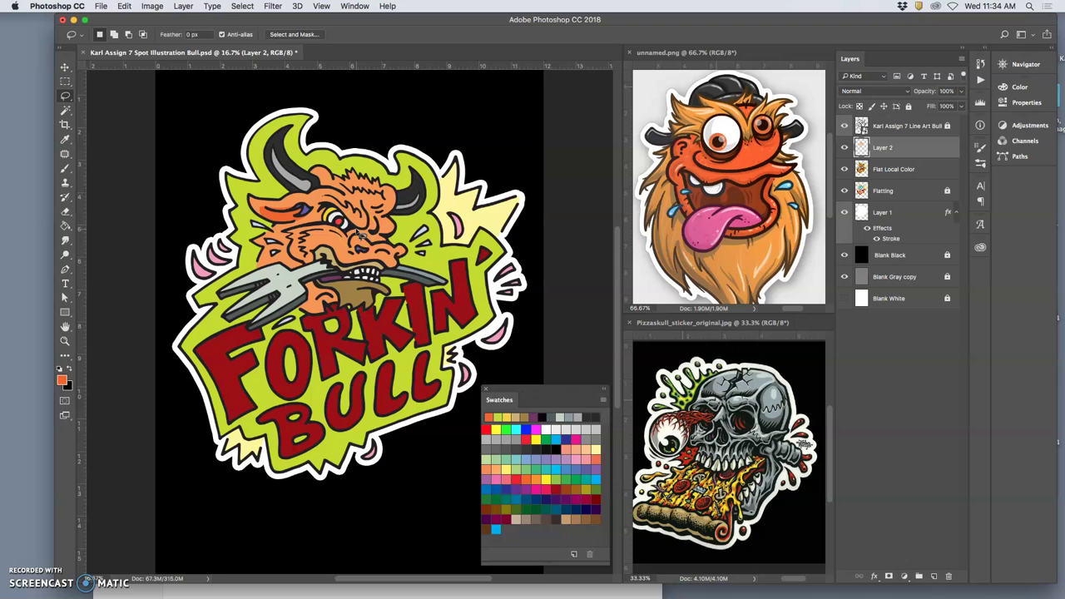
mouse_move(362, 205)
mouse_down()
mouse_move(317, 206)
mouse_move(363, 231)
mouse_move(372, 215)
mouse_move(376, 239)
mouse_move(388, 241)
mouse_move(383, 225)
mouse_move(377, 235)
mouse_move(392, 223)
mouse_move(362, 259)
mouse_move(392, 213)
mouse_move(379, 202)
mouse_move(371, 214)
mouse_move(379, 200)
mouse_move(381, 225)
mouse_move(377, 213)
mouse_move(357, 246)
mouse_move(336, 183)
mouse_up()
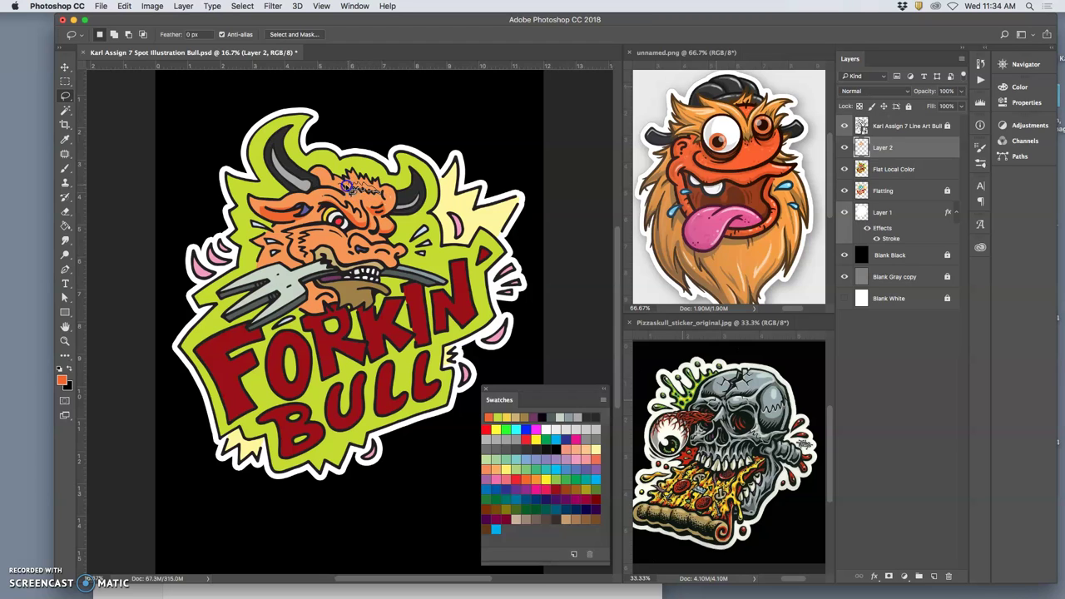
drag(338, 183, 336, 185)
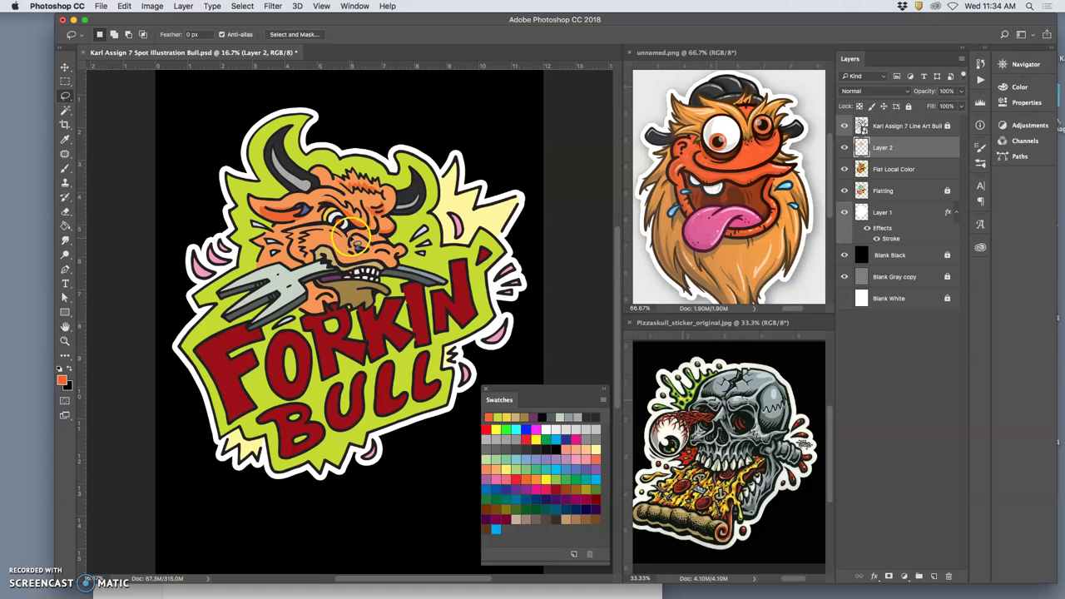
- Cut lassoed shadow shapes out of the lightened layer around the snout, the jagged cheek fur and the brow
click(344, 242)
mouse_move(353, 242)
mouse_down()
mouse_move(384, 237)
mouse_move(348, 246)
mouse_up()
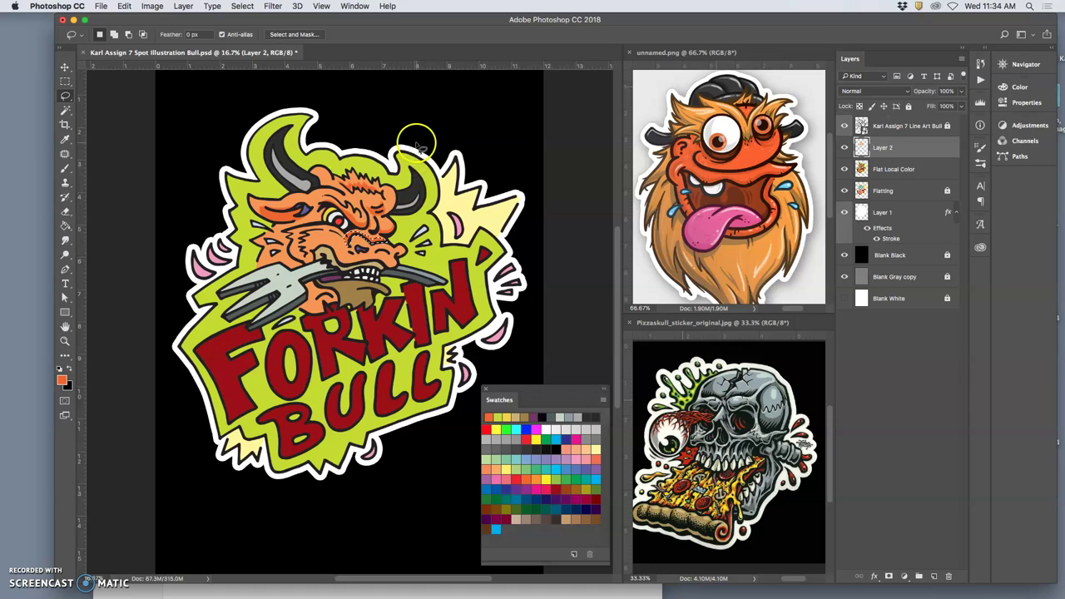
click(359, 229)
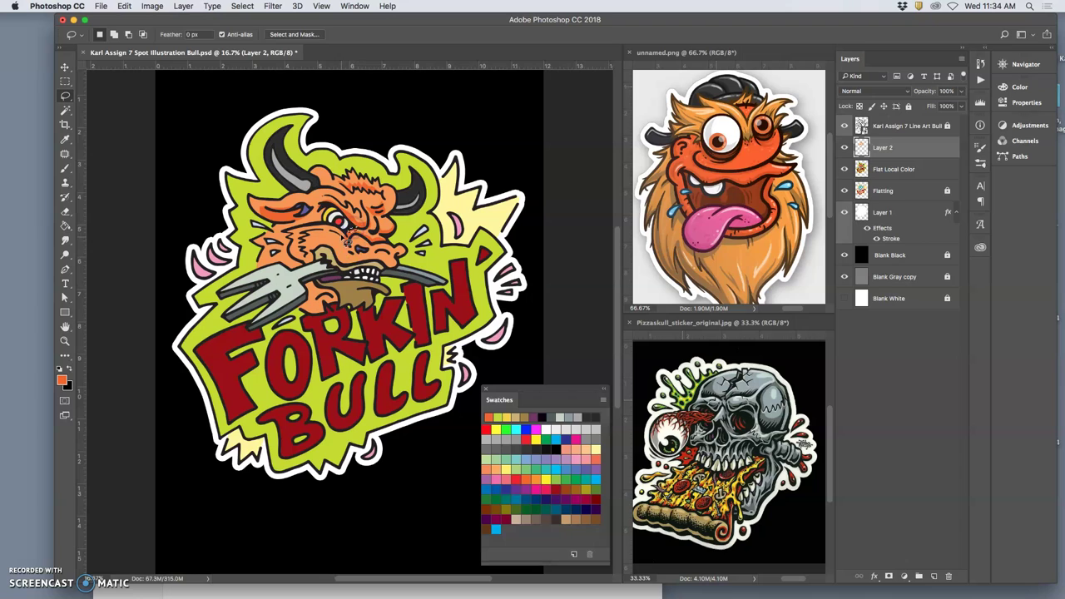
click(308, 253)
drag(323, 221, 308, 227)
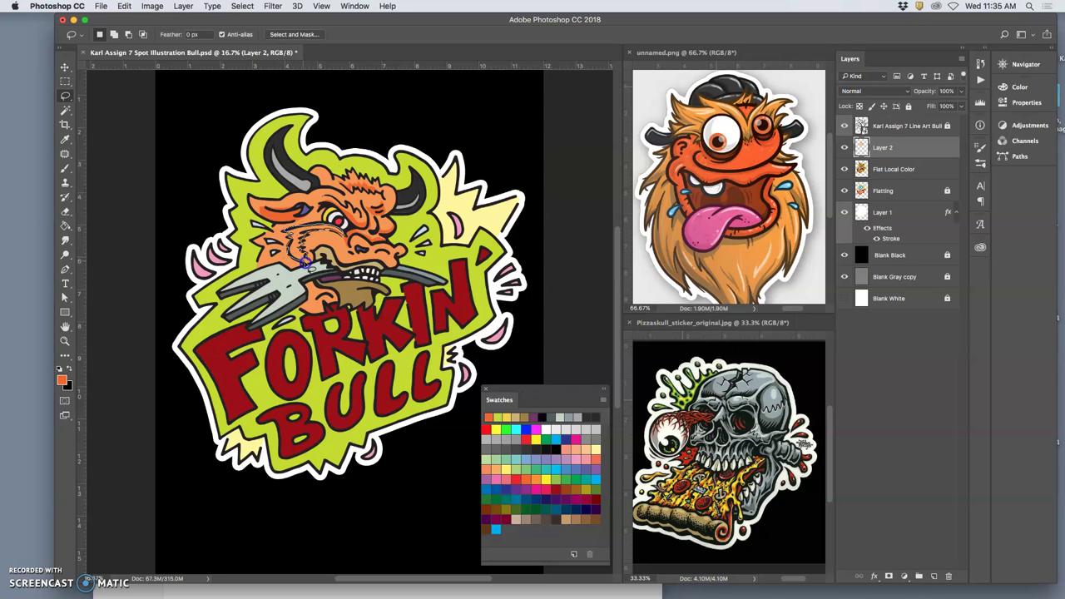
mouse_move(309, 259)
mouse_down()
mouse_move(333, 264)
mouse_move(323, 224)
mouse_up()
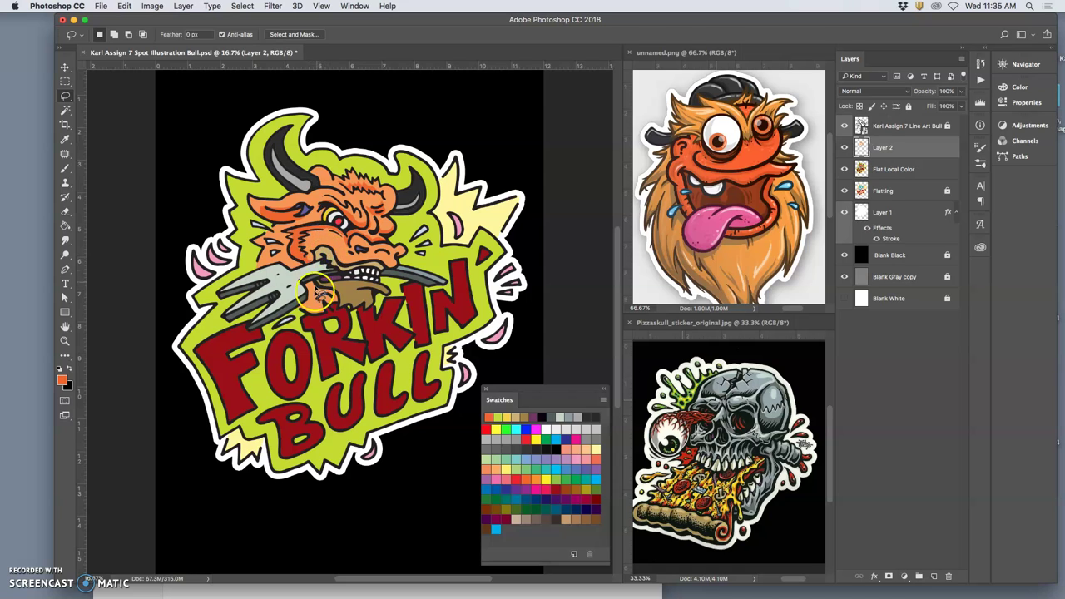
click(328, 190)
mouse_move(325, 190)
mouse_down()
mouse_move(360, 166)
mouse_move(387, 245)
mouse_up()
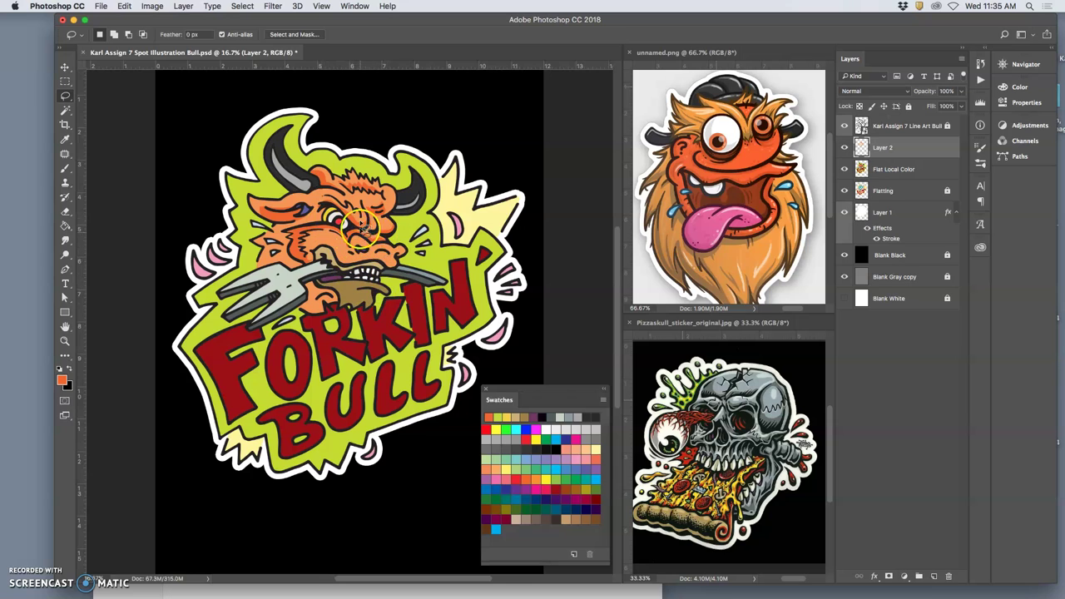
- Cut shadow shapes out of the lightened layer at the cheek beside the mouth corner and on the lower jaw under the fork
scroll(375, 223, up, 2)
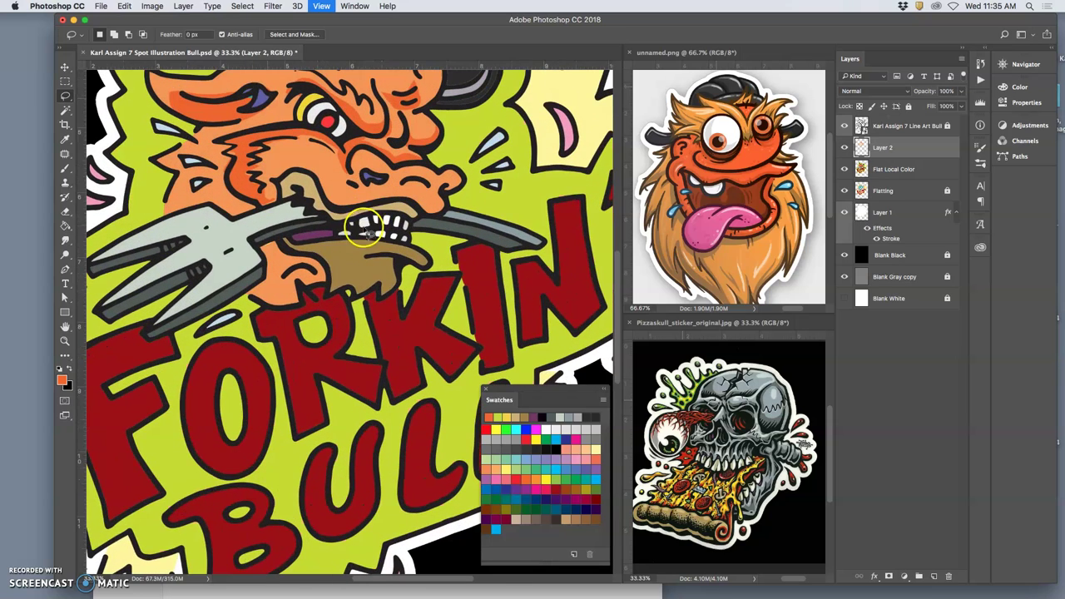
drag(382, 232, 397, 280)
mouse_move(341, 252)
mouse_down()
mouse_move(336, 263)
mouse_move(356, 264)
mouse_move(359, 281)
mouse_up()
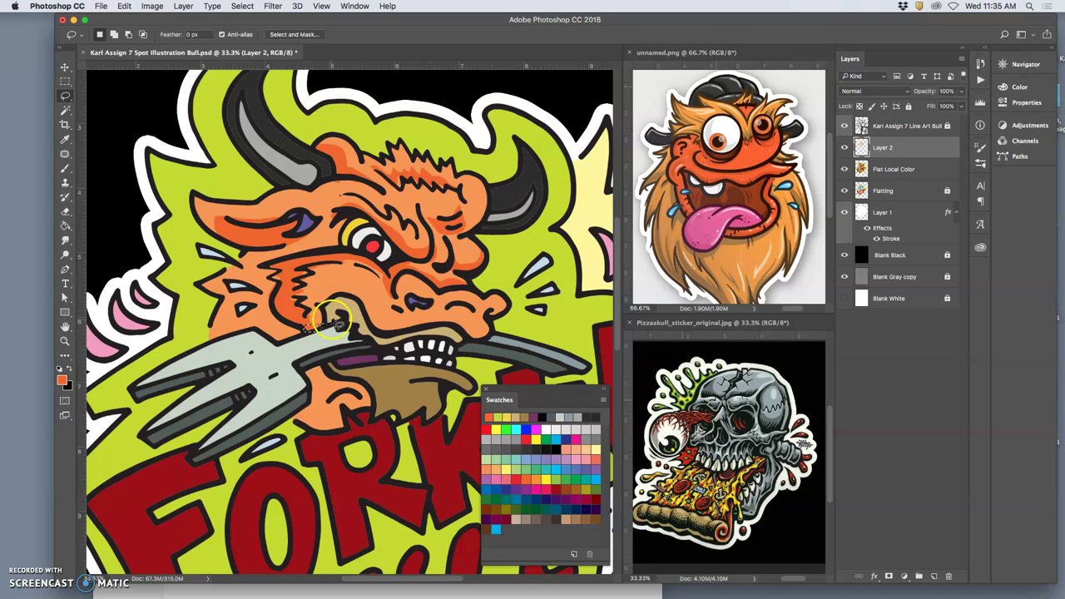
mouse_move(328, 306)
mouse_down()
mouse_move(304, 291)
mouse_move(278, 273)
mouse_move(286, 309)
mouse_up()
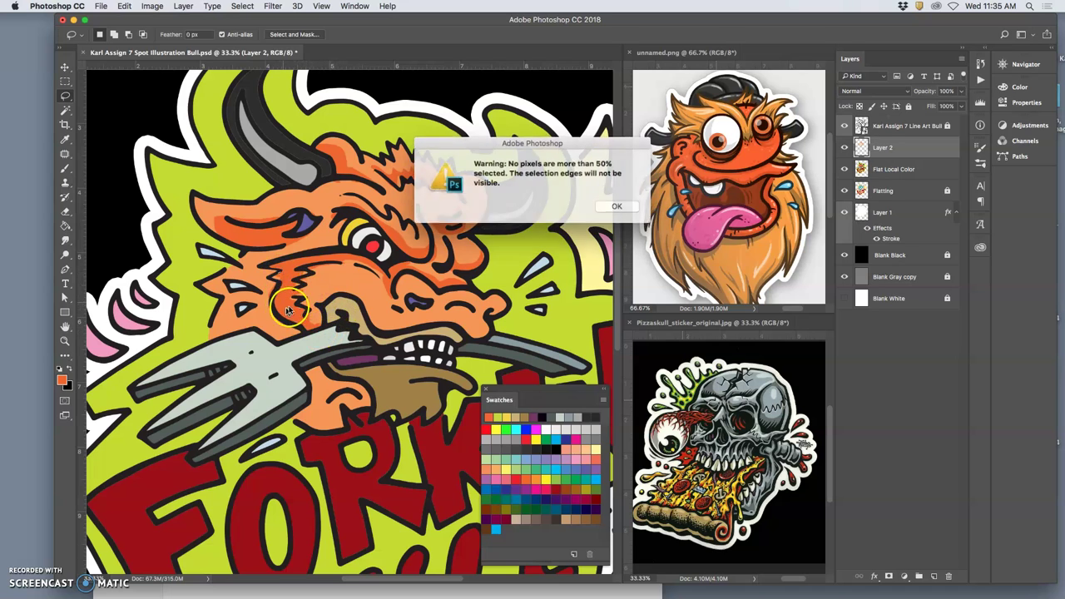
click(610, 208)
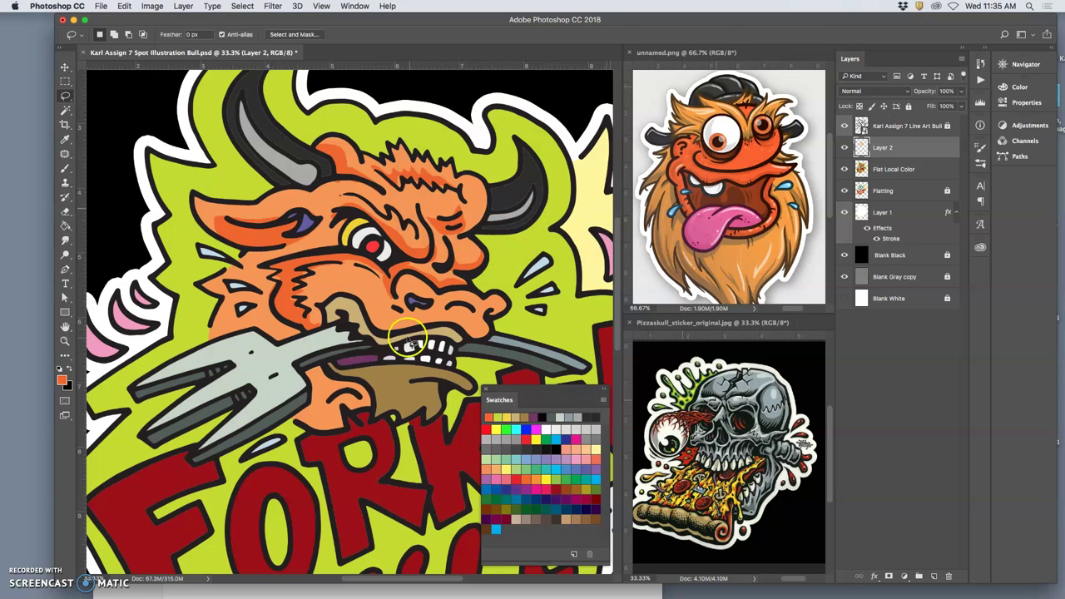
mouse_move(337, 347)
mouse_down()
mouse_move(304, 345)
mouse_move(298, 329)
mouse_move(311, 373)
mouse_move(325, 367)
mouse_move(306, 370)
mouse_move(310, 403)
mouse_move(286, 418)
mouse_move(303, 421)
mouse_move(341, 376)
mouse_up()
click(356, 380)
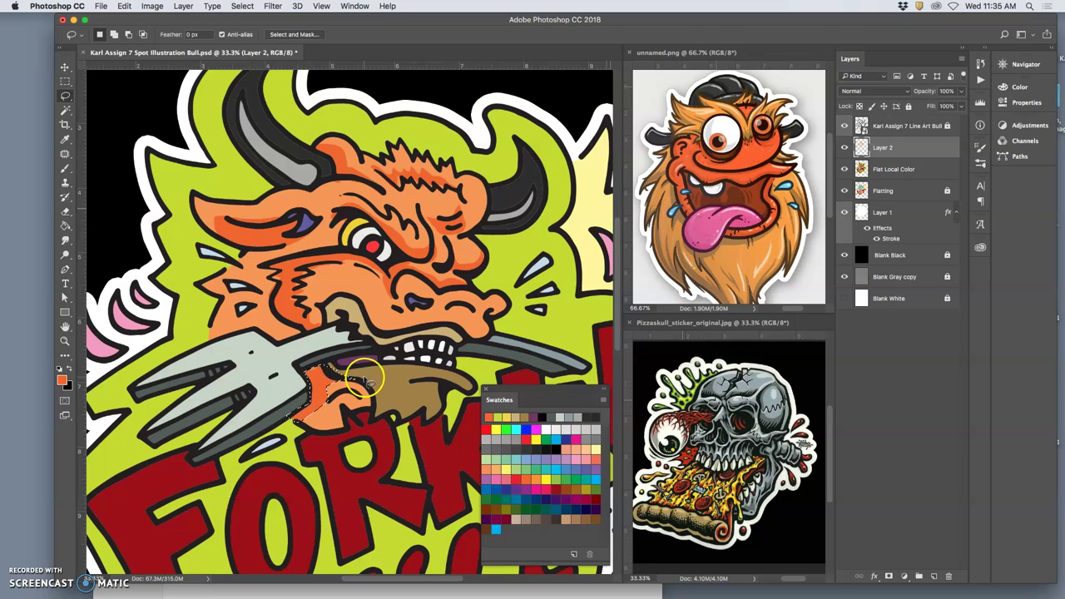
- Cut shadow shapes out of the lightened layer along the brow wrinkles above the eye and the neck above the fork
click(439, 346)
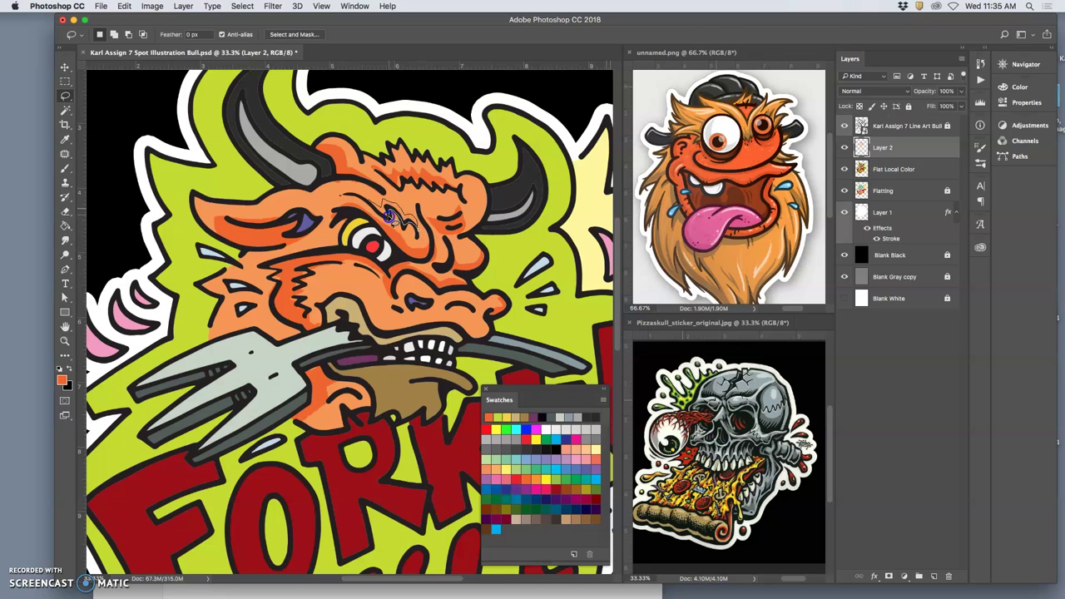
drag(366, 201, 367, 204)
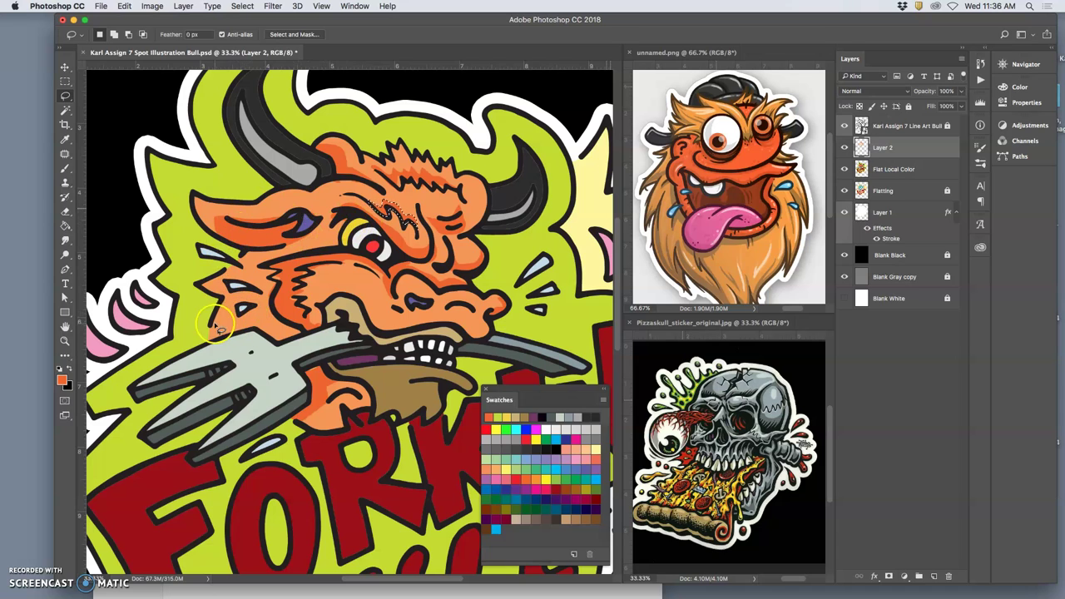
click(283, 336)
mouse_move(257, 319)
mouse_down()
mouse_move(208, 334)
mouse_move(333, 331)
mouse_up()
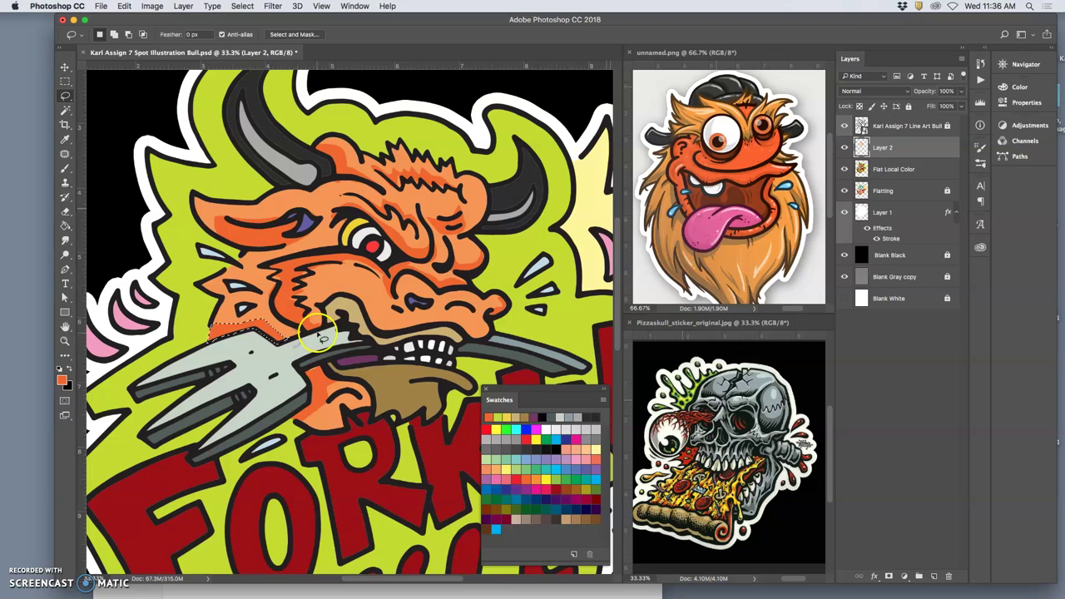
click(291, 368)
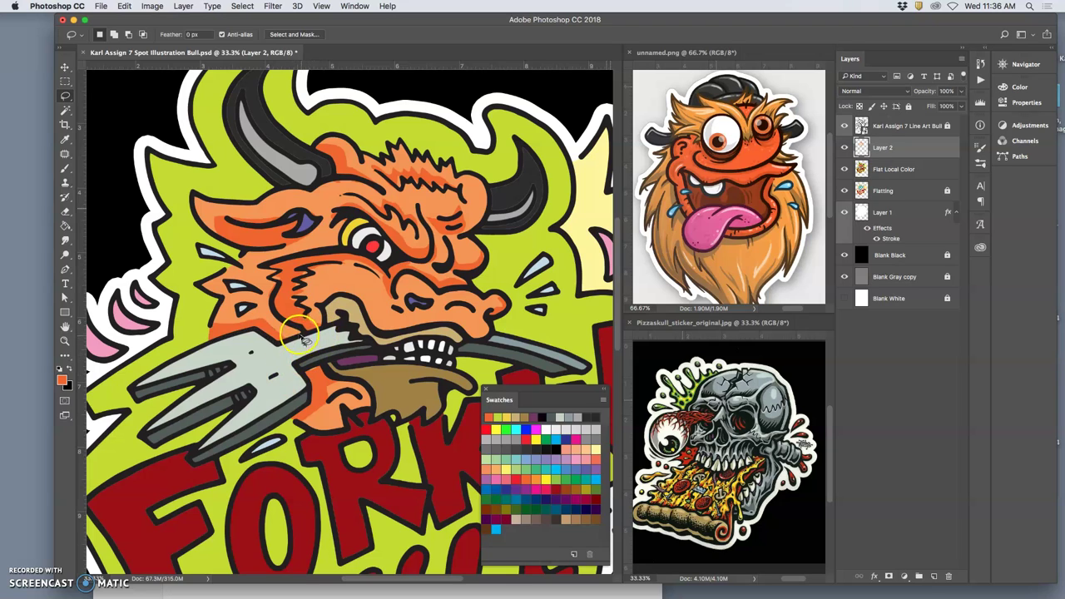
drag(268, 311, 253, 323)
drag(279, 310, 283, 313)
- Toggle Layer 2 off and on repeatedly to compare the bull with and without the lightened skin
click(886, 256)
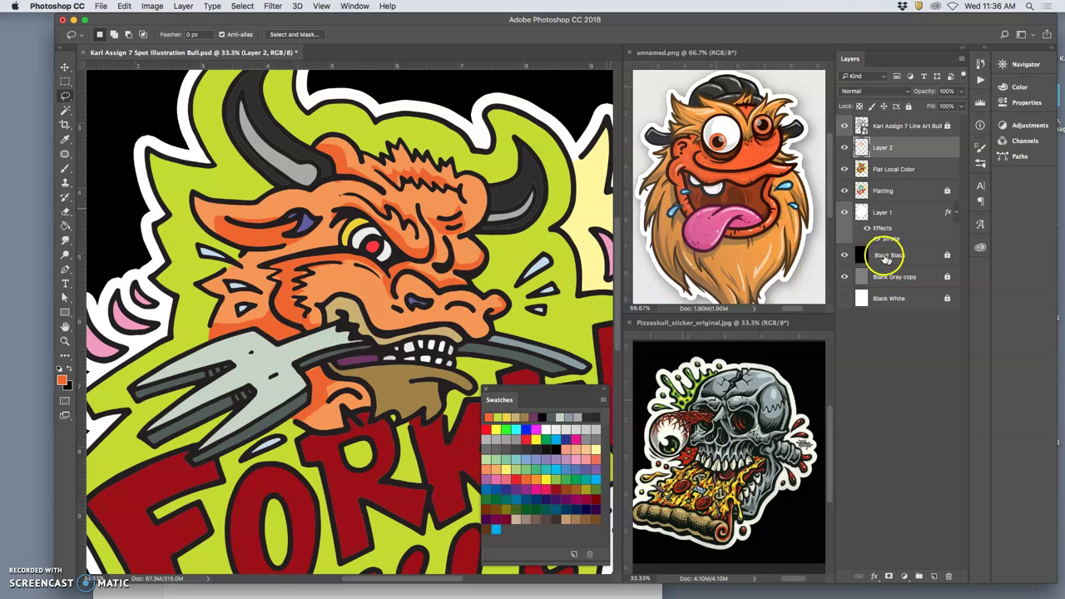
click(846, 147)
click(844, 148)
click(844, 148)
click(844, 148)
click(844, 148)
click(844, 148)
click(320, 365)
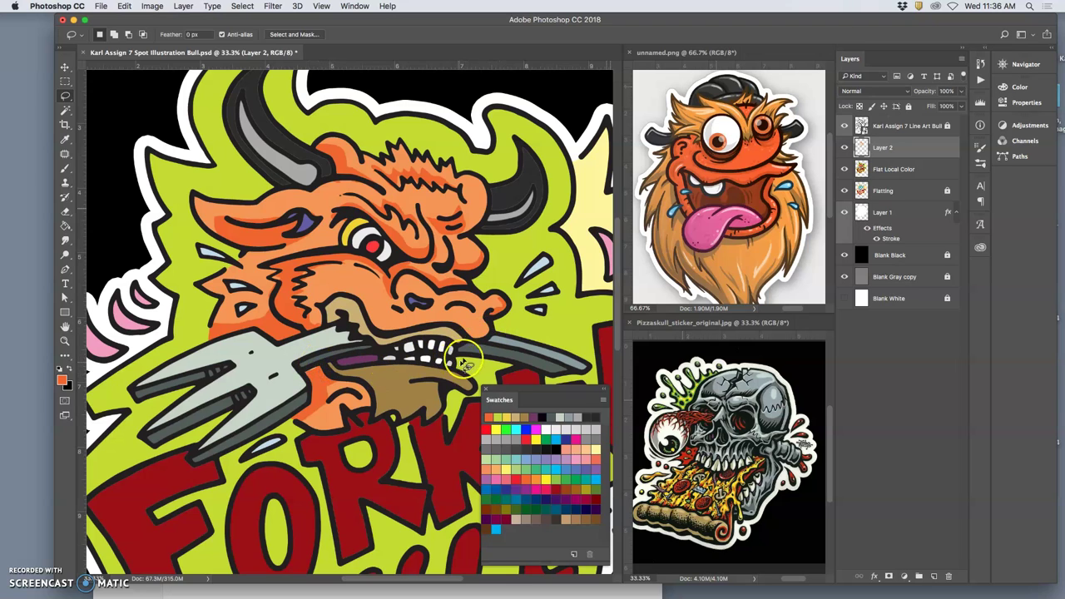
- Toggle the Flat Local Color layer off and on to compare the shaded bull against the flatting colors
key(super+minus)
key(super+minus)
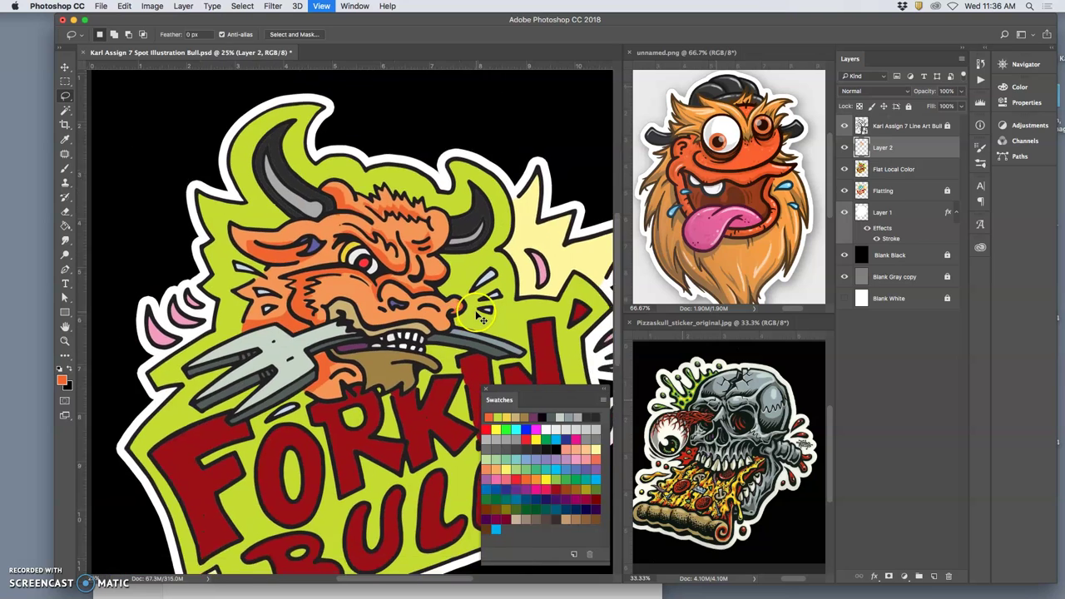
click(846, 169)
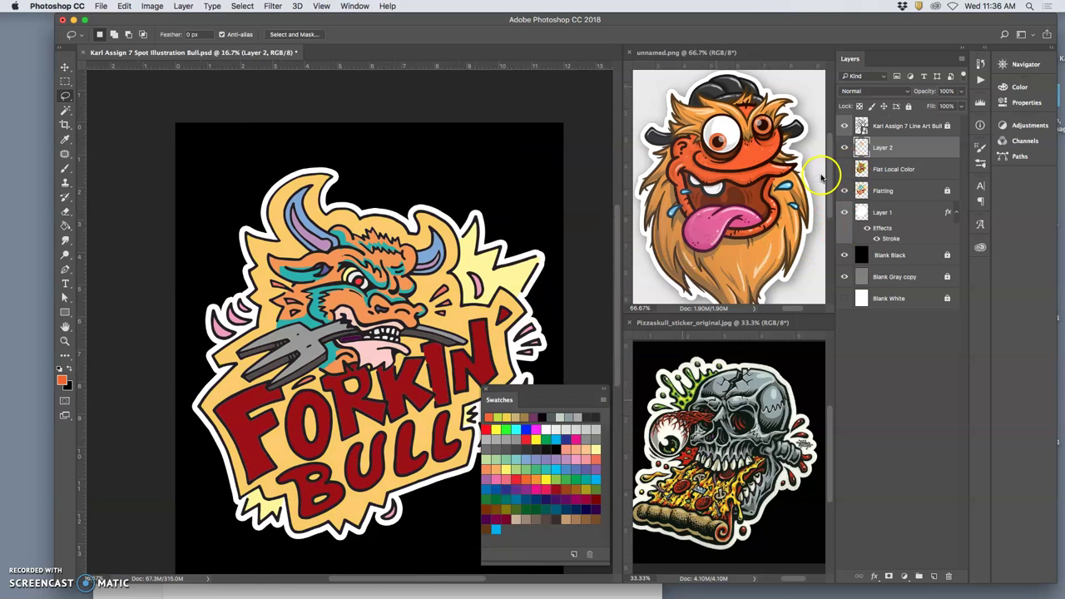
key(super+plus)
key(super+plus)
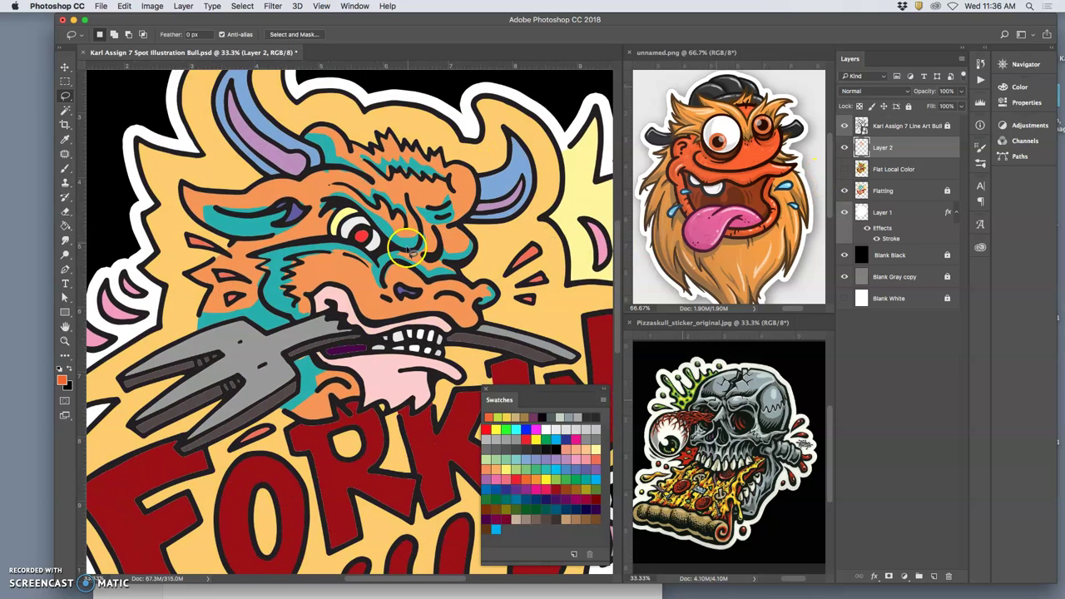
click(844, 169)
click(844, 169)
click(844, 168)
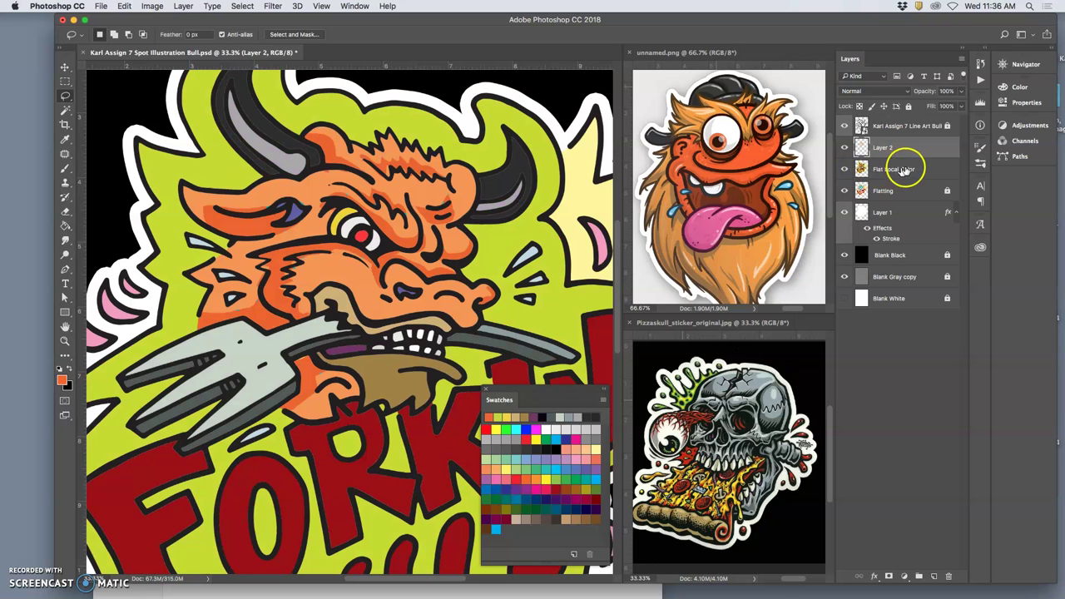
- Set the Flat Local Color layer's opacity to 83%
click(904, 169)
click(961, 92)
drag(954, 106, 953, 107)
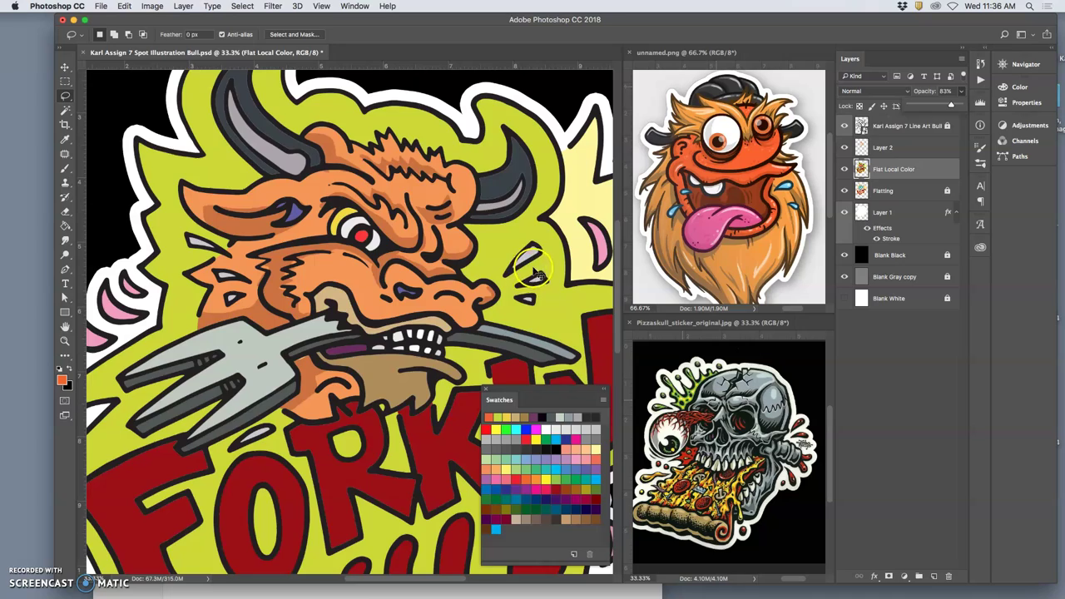
- Inspect the artwork at different zoom levels and toggle Layer 2 and Flat Local Color to compare their effect on the shading
key(super+minus)
key(super+minus)
key(super+plus)
key(super+plus)
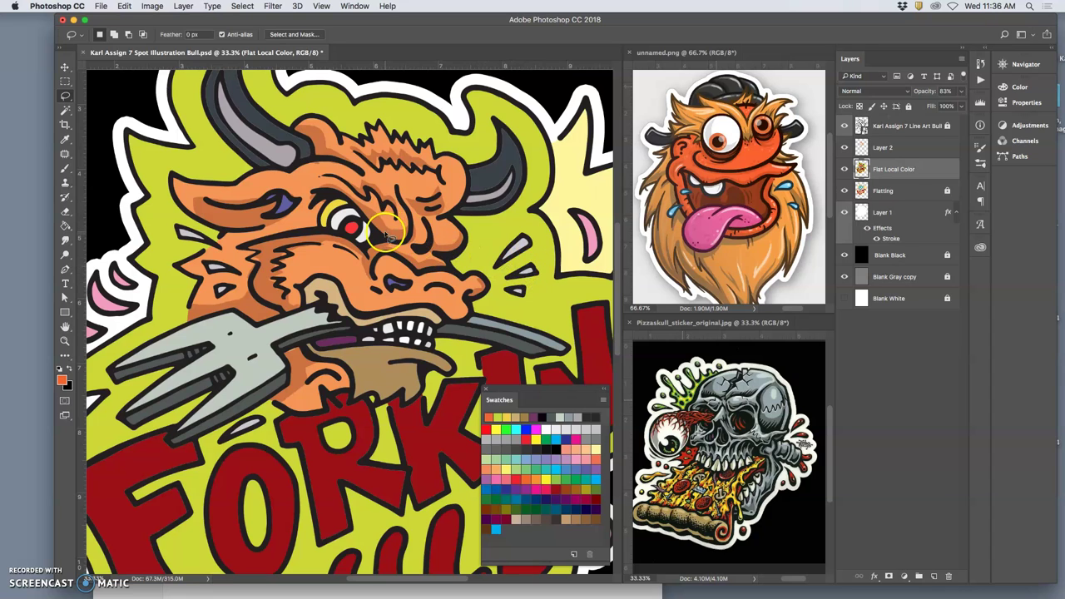
click(846, 147)
click(845, 147)
click(843, 170)
click(845, 170)
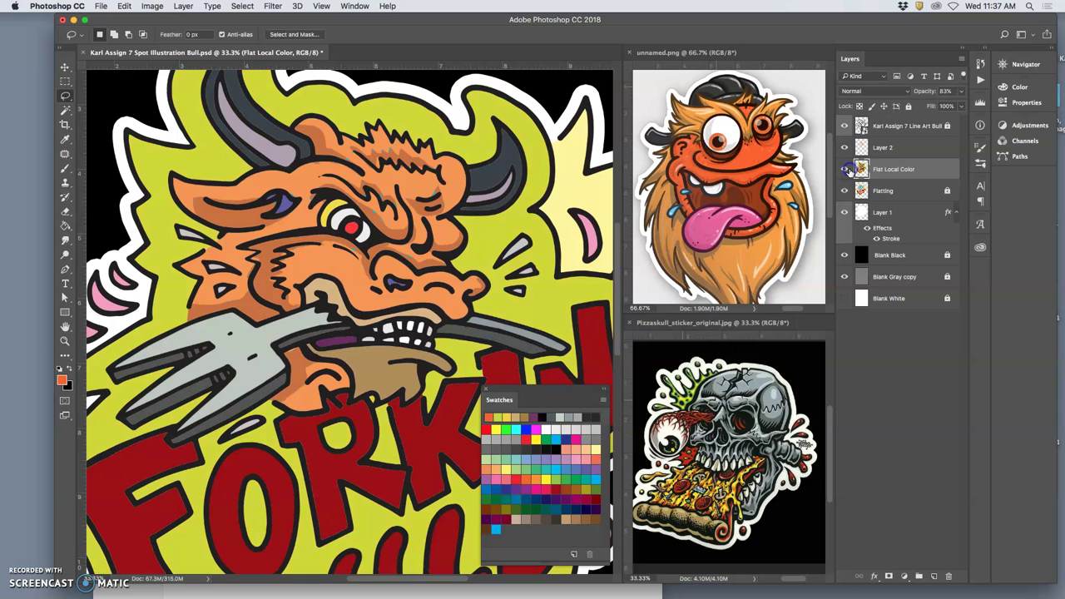
- Toggle the Flat Local Color layer off and on, and examine the bull sticker both close up and as a whole
click(845, 169)
click(845, 170)
key(super+minus)
key(super+minus)
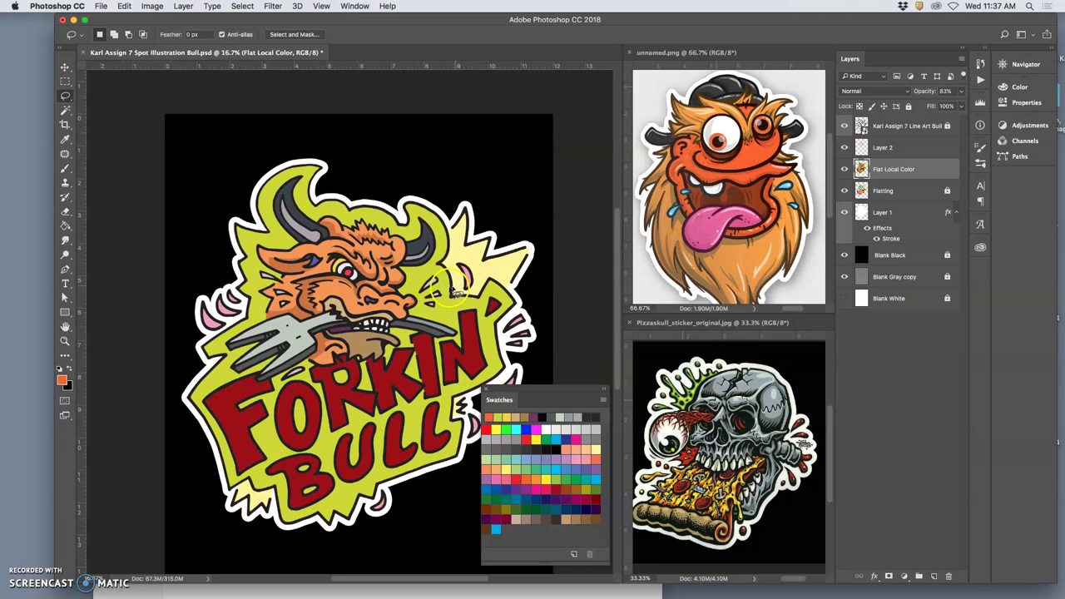
scroll(442, 291, down, 3)
scroll(443, 291, left, 3)
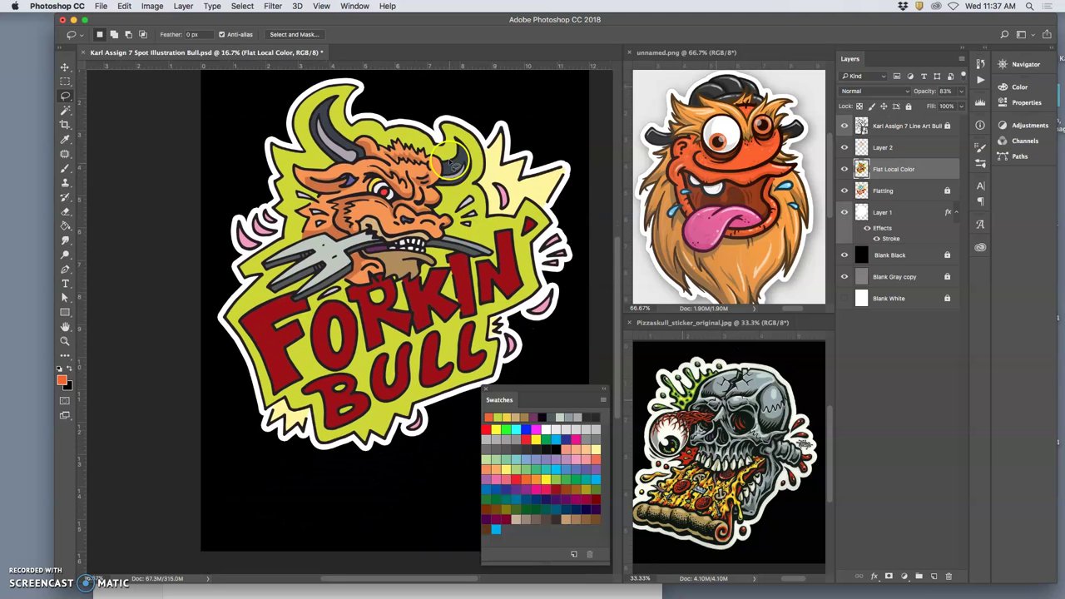
key(super+equal)
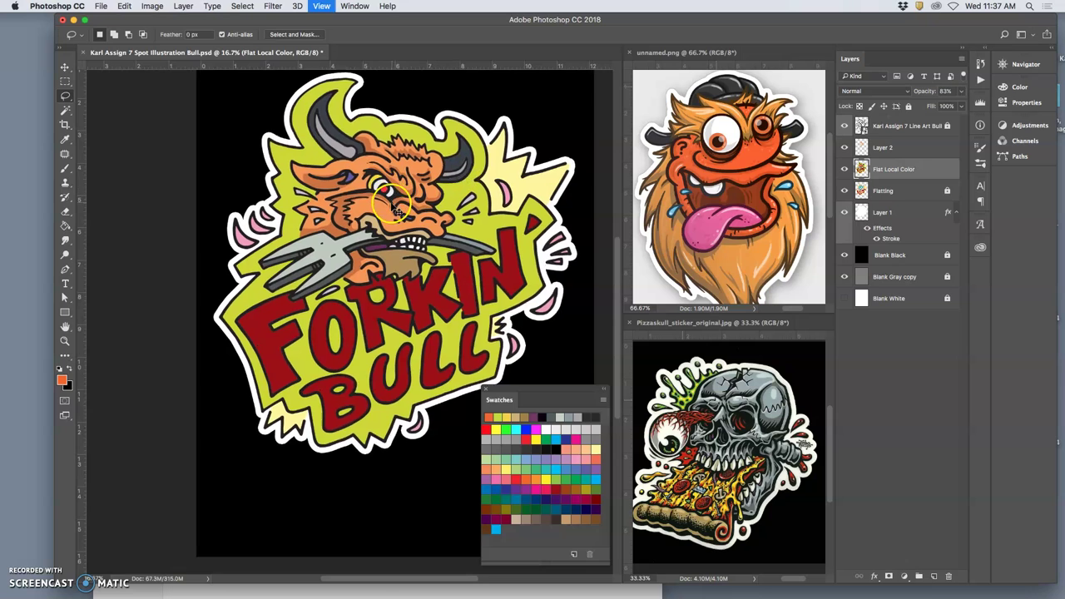
drag(418, 125, 395, 242)
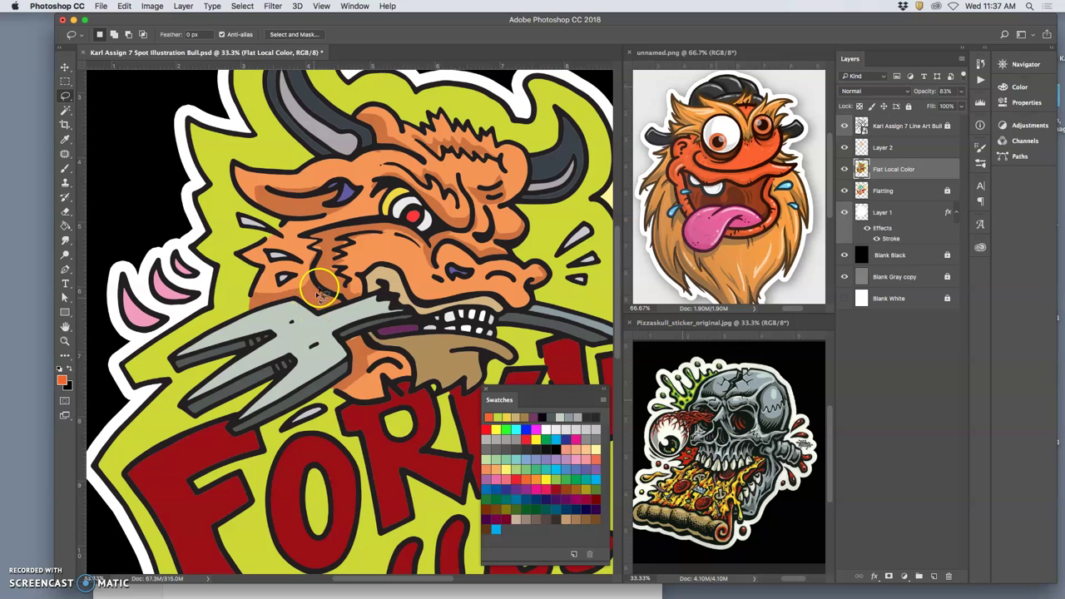
key(super+minus)
key(super+minus)
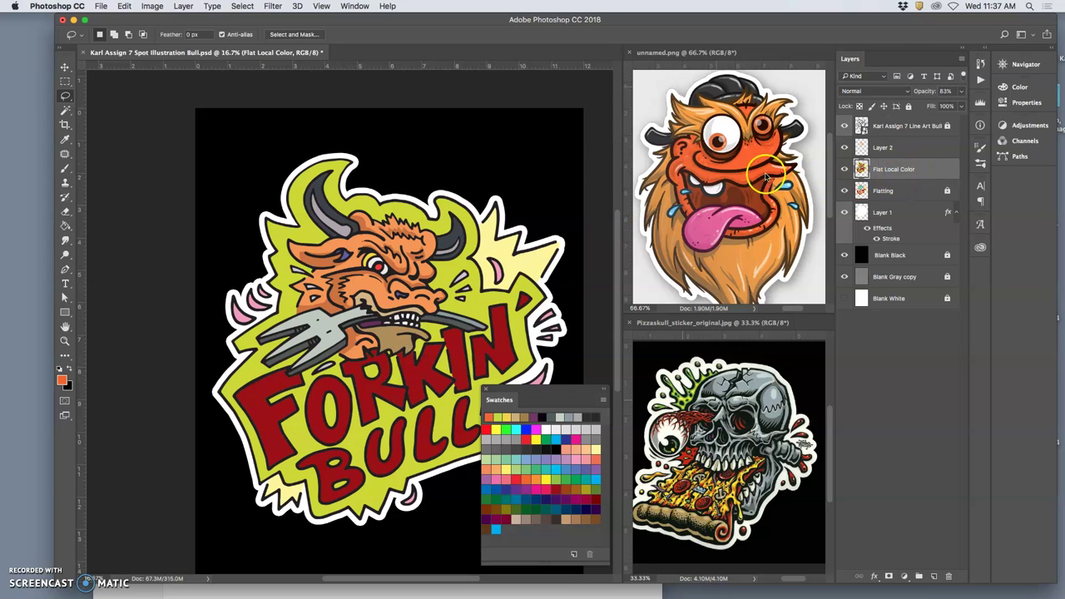
- Select the green background areas of the Flat Local Color layer with the Magic Wand and copy them to a new layer
click(65, 110)
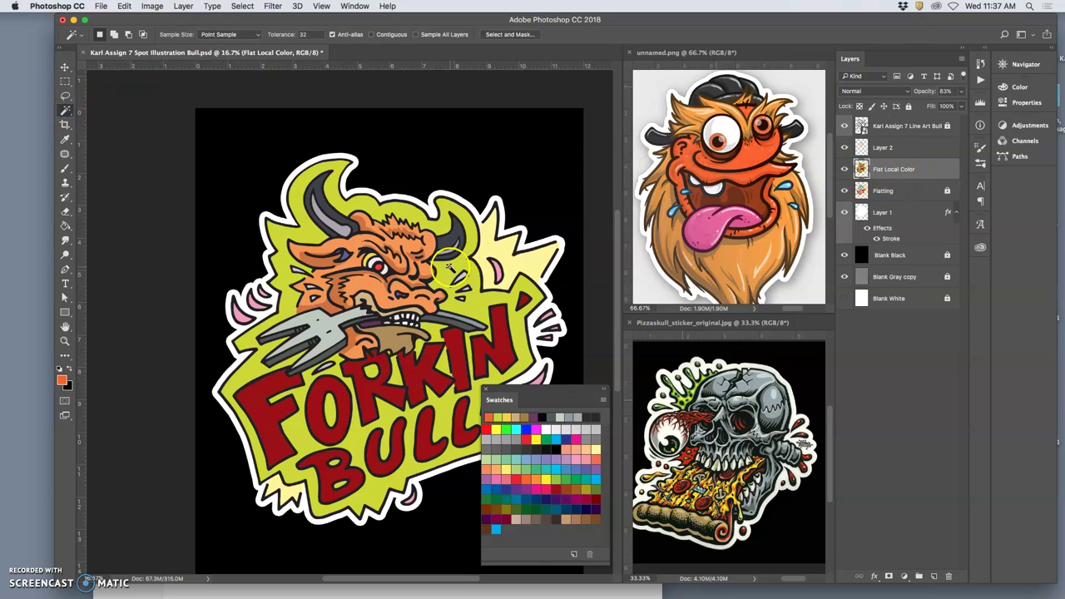
click(447, 275)
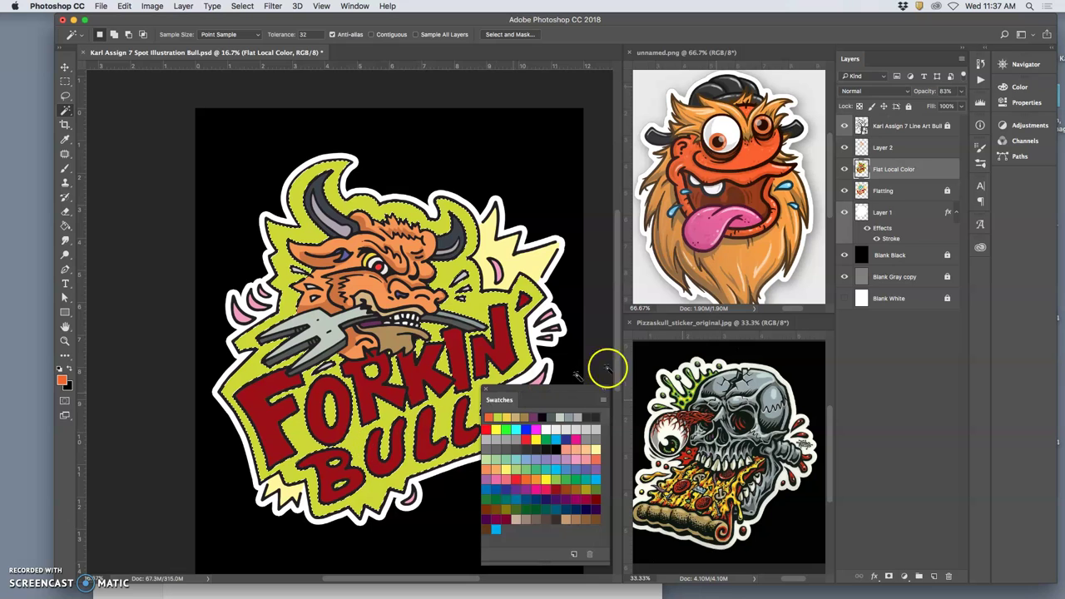
key(super+j)
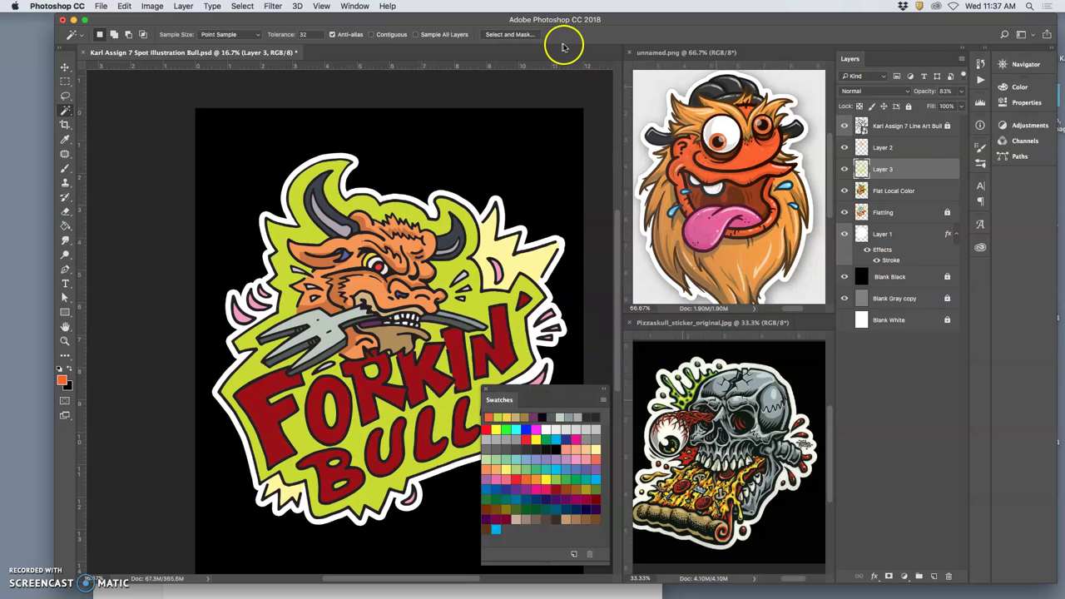
- Add a reversed radial Gradient Overlay to Layer 3 with its opacity set to 62%
drag(507, 205, 443, 171)
click(904, 177)
click(901, 173)
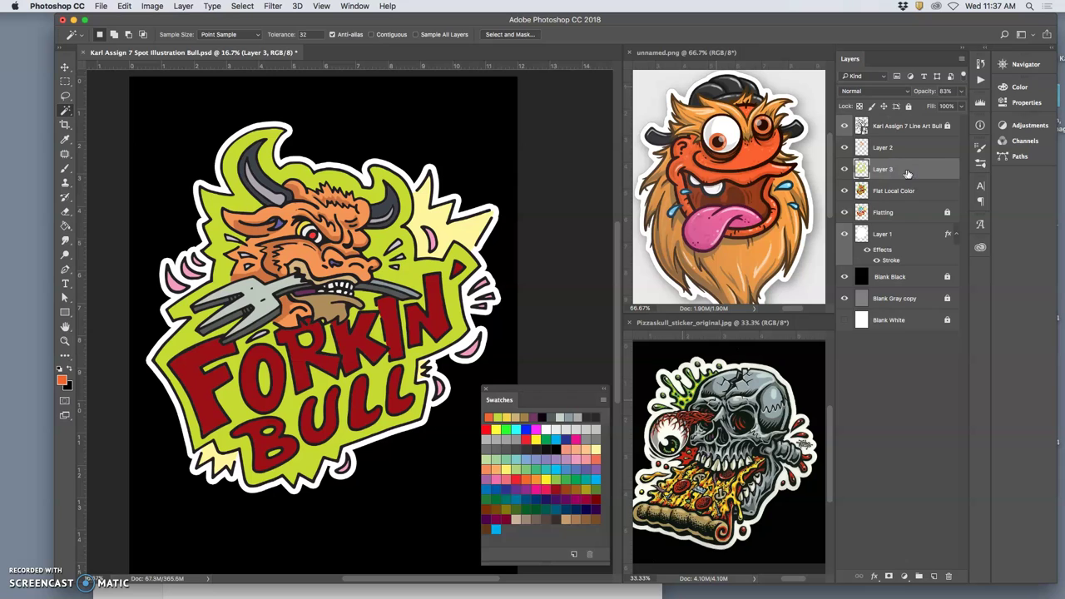
double_click(914, 169)
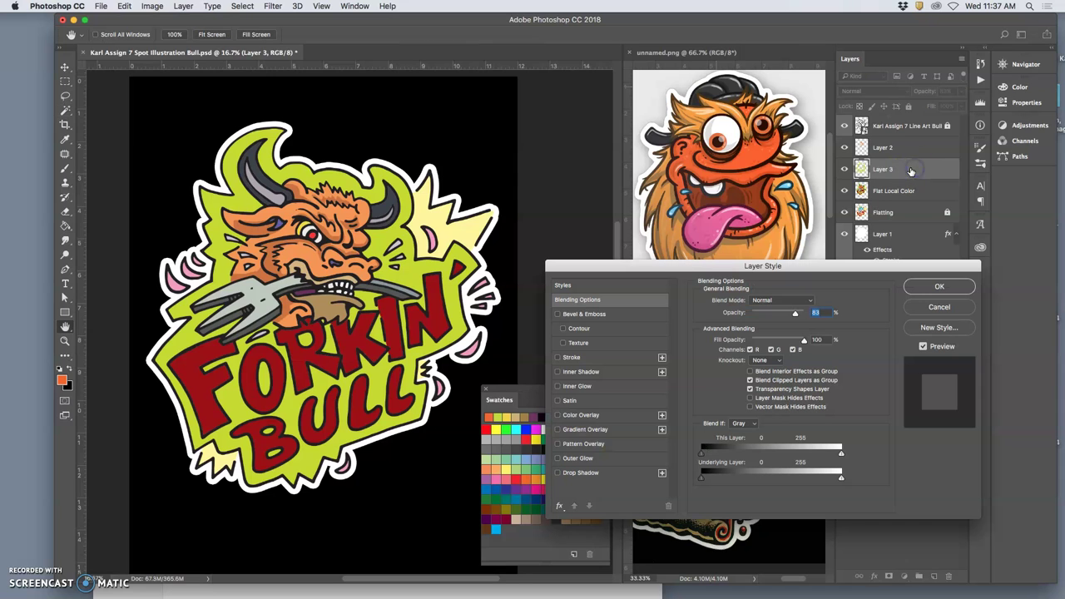
click(558, 429)
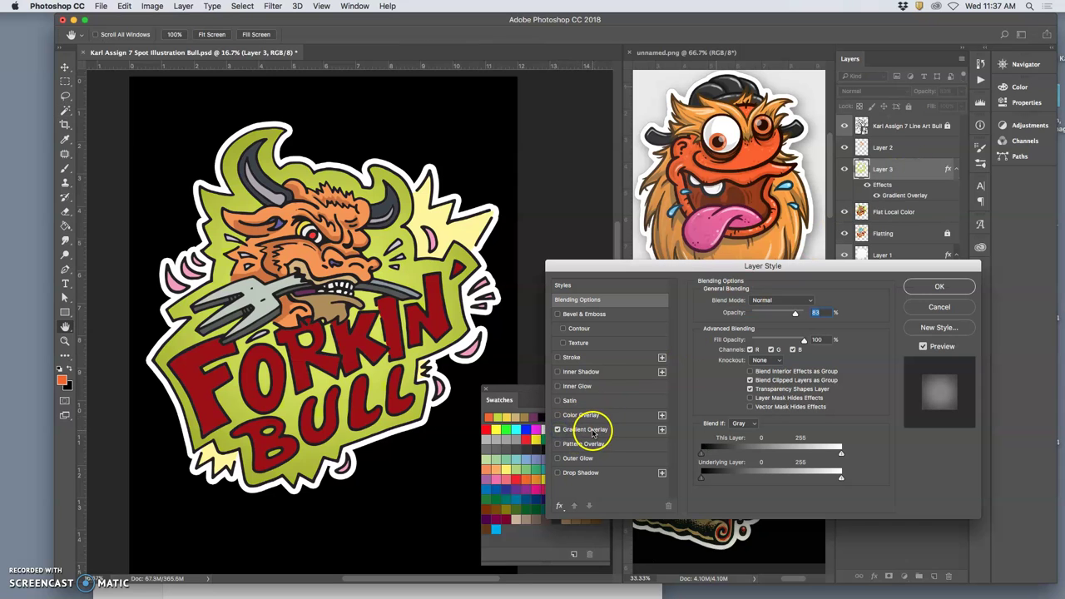
click(592, 431)
mouse_move(763, 318)
mouse_down()
mouse_move(742, 314)
mouse_move(777, 317)
mouse_up()
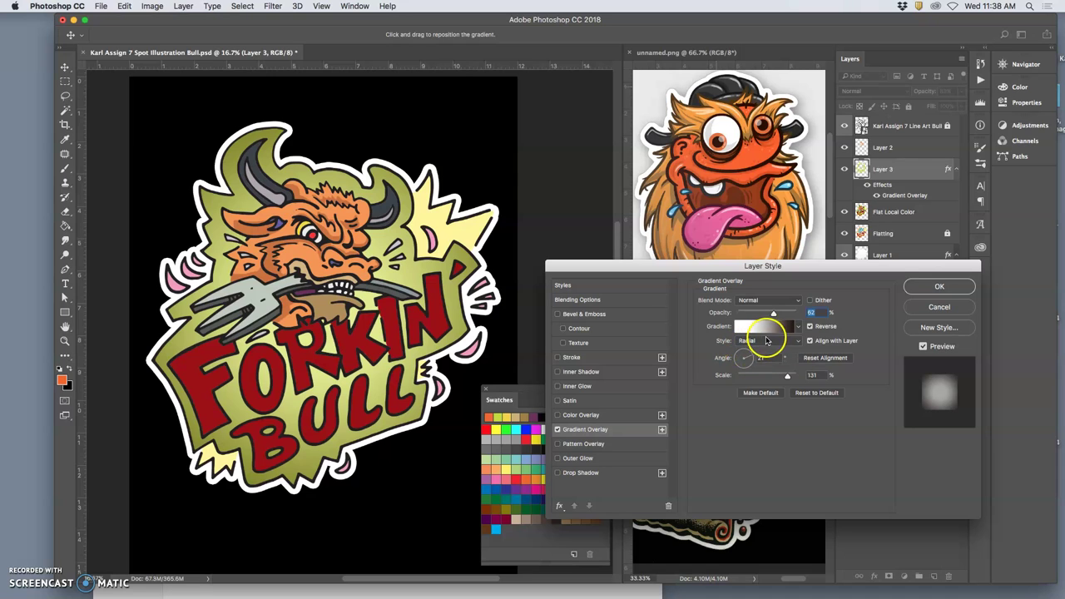
click(936, 287)
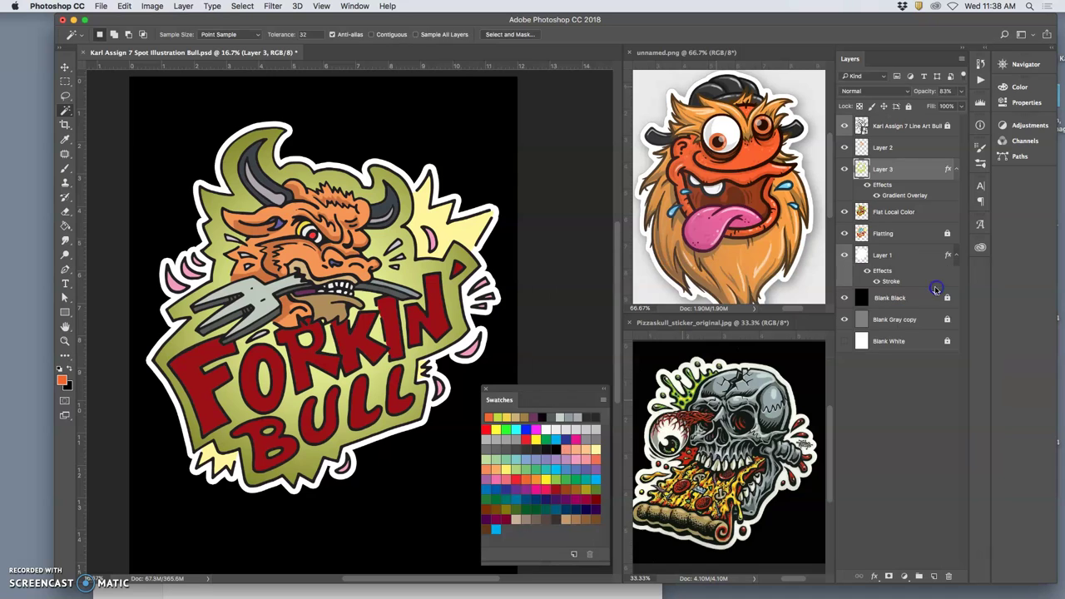
- Duplicate Layer 3 and change the copy's Gradient Overlay style to Linear
key(super+j)
click(885, 185)
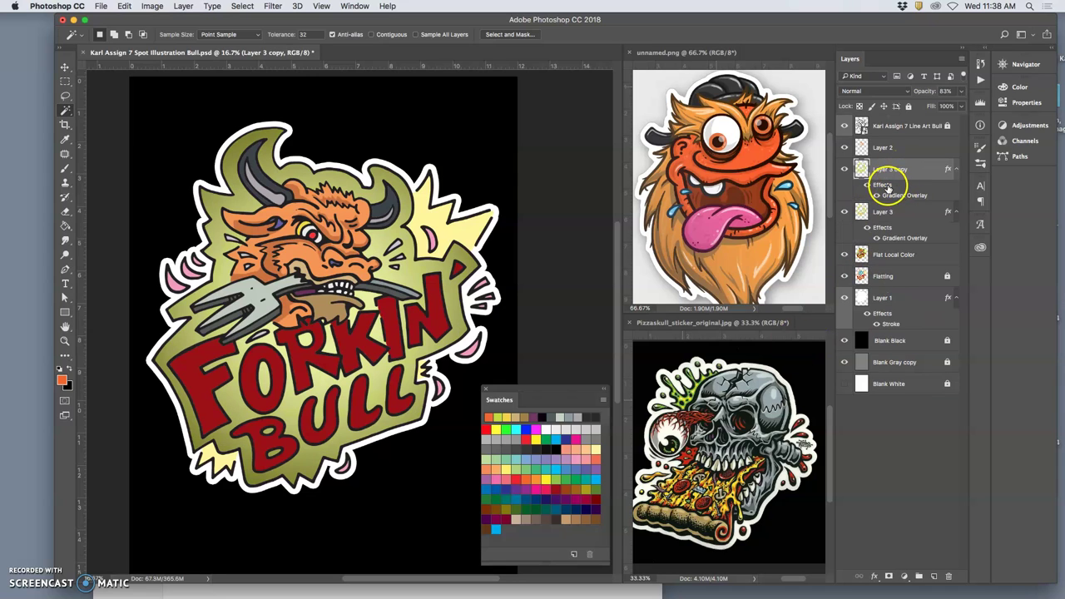
double_click(883, 184)
click(902, 194)
click(606, 429)
click(618, 428)
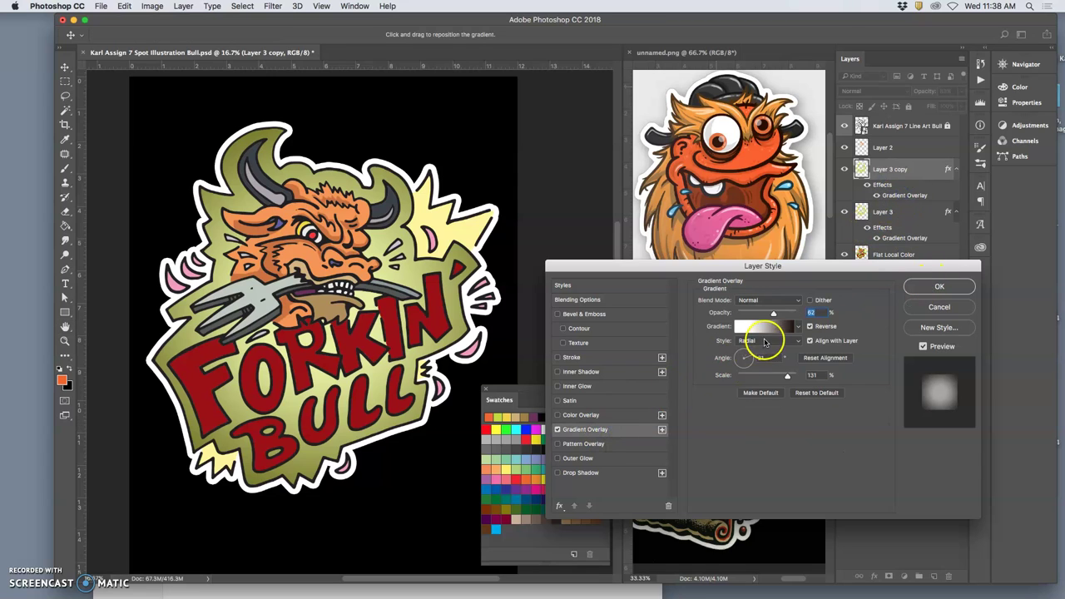
click(765, 341)
click(760, 333)
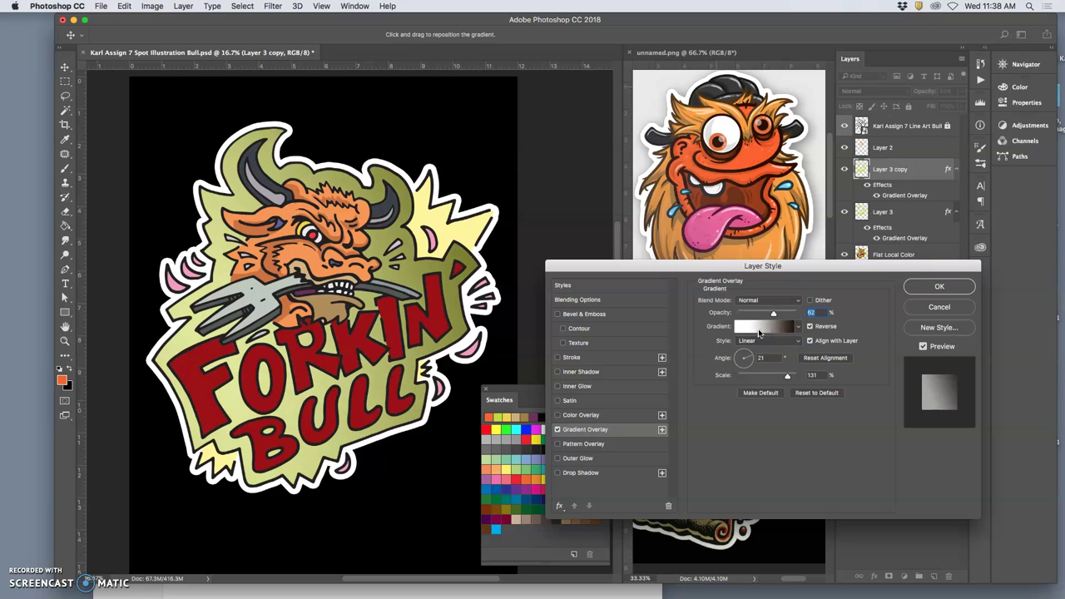
- Set the linear gradient overlay's angle to -51° and its opacity to 48%
click(742, 356)
drag(743, 355, 754, 363)
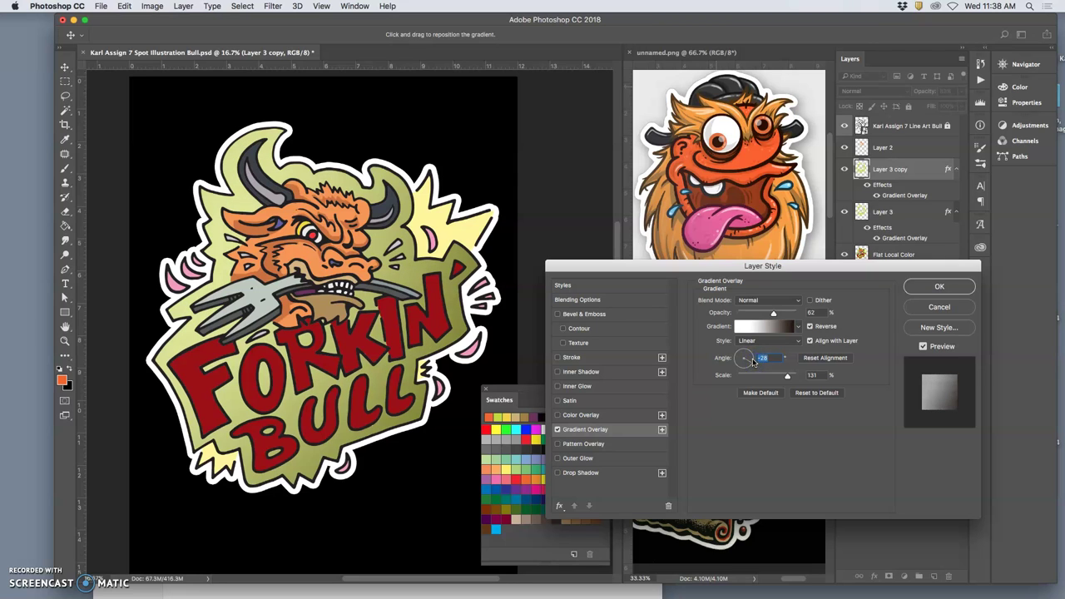
mouse_move(754, 362)
mouse_down()
mouse_move(732, 366)
mouse_move(749, 366)
mouse_up()
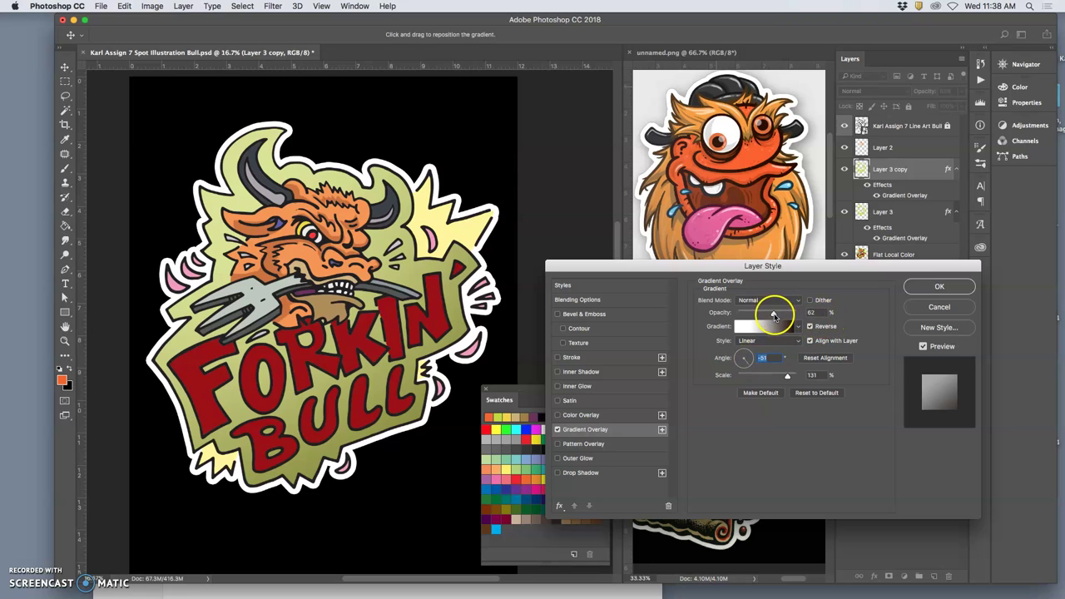
drag(758, 317, 774, 321)
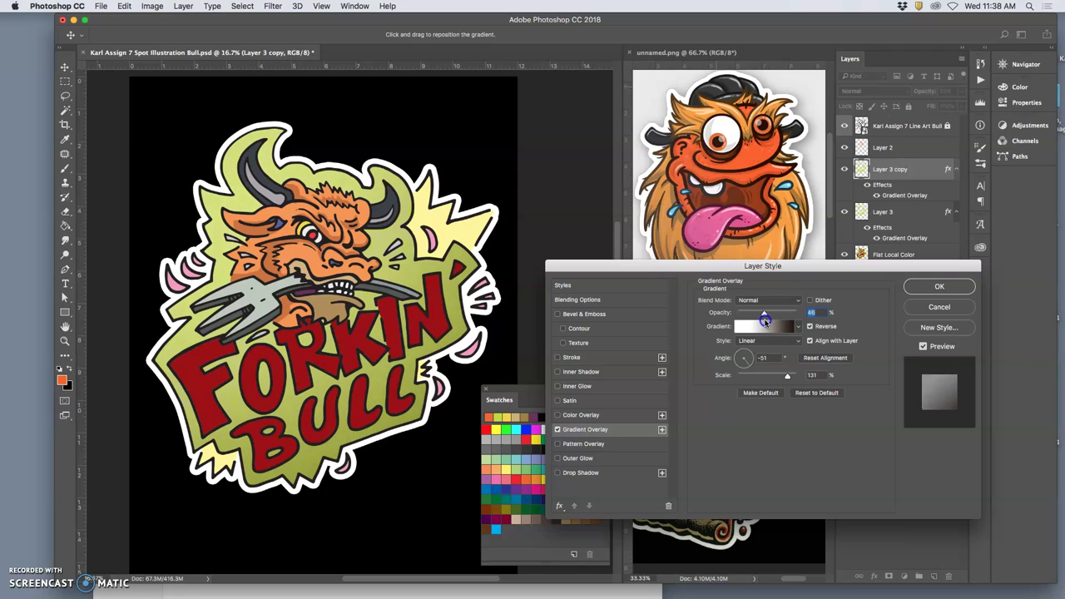
- Try the Multiply, Color Burn and Darken blend modes on the gradient overlay
click(765, 300)
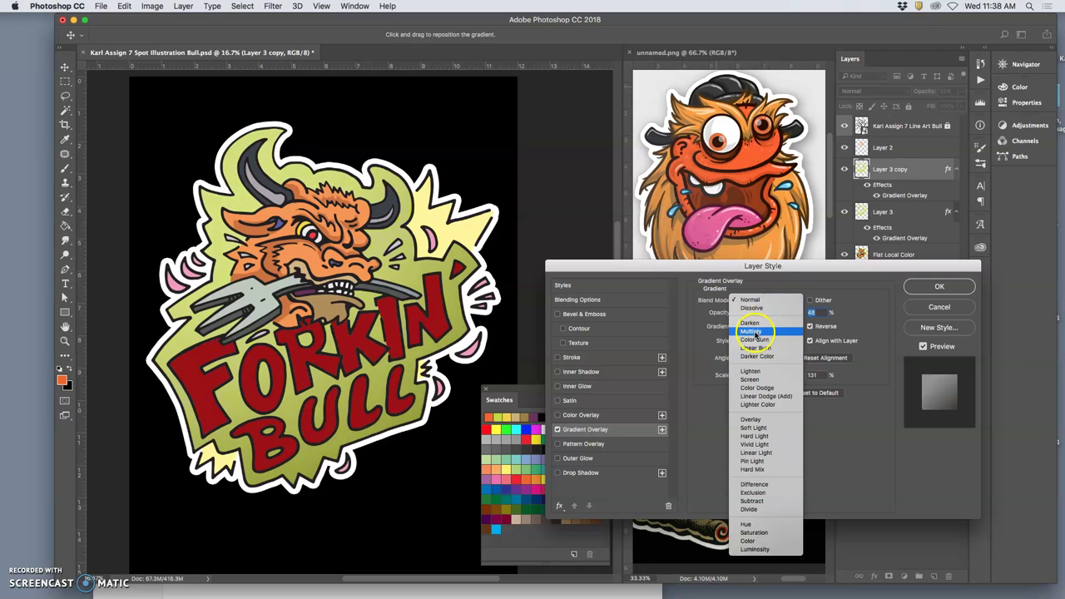
click(756, 335)
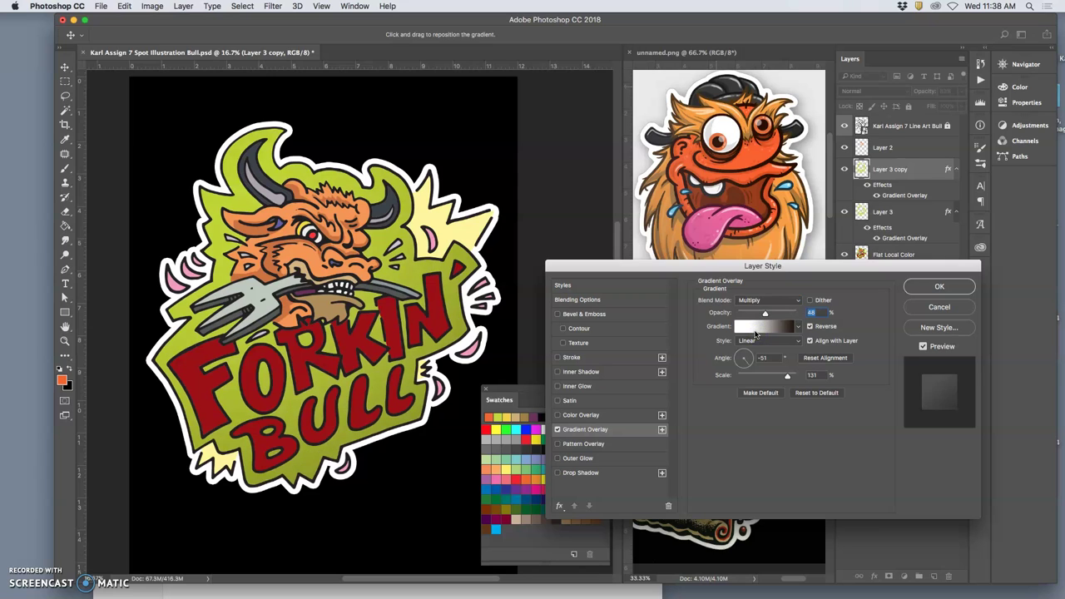
click(775, 301)
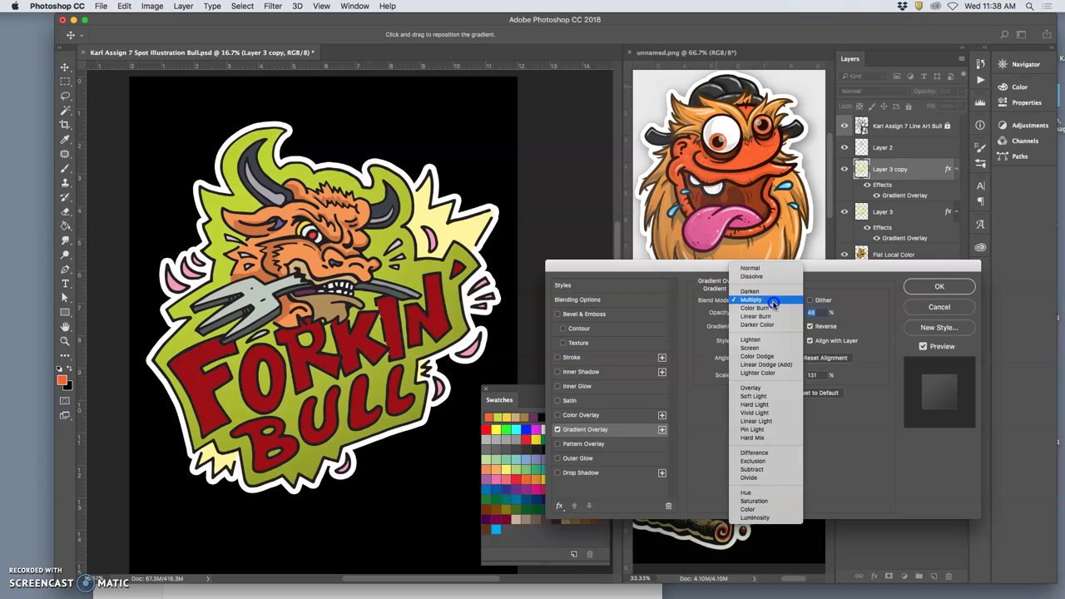
click(766, 309)
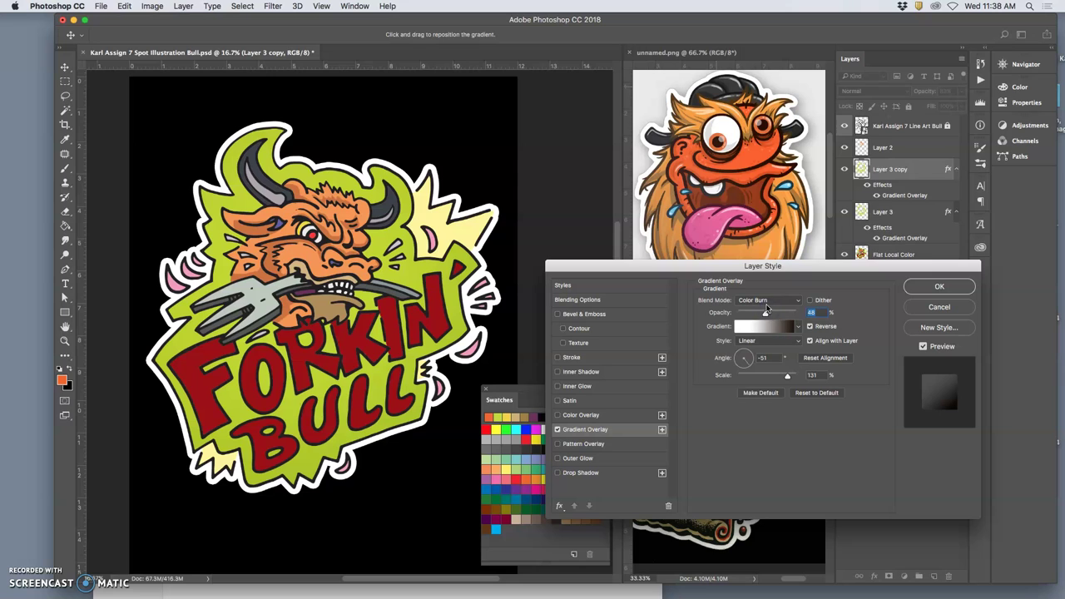
click(767, 306)
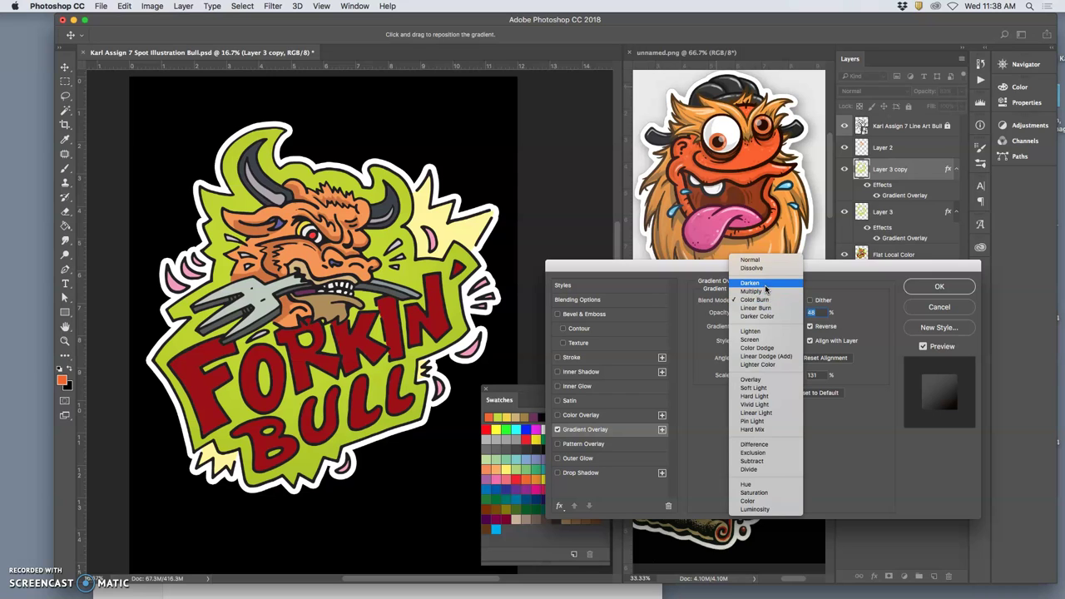
click(765, 284)
- Try the Dissolve blend mode on the gradient overlay, inspect its grain up close, and switch back to Normal
click(766, 296)
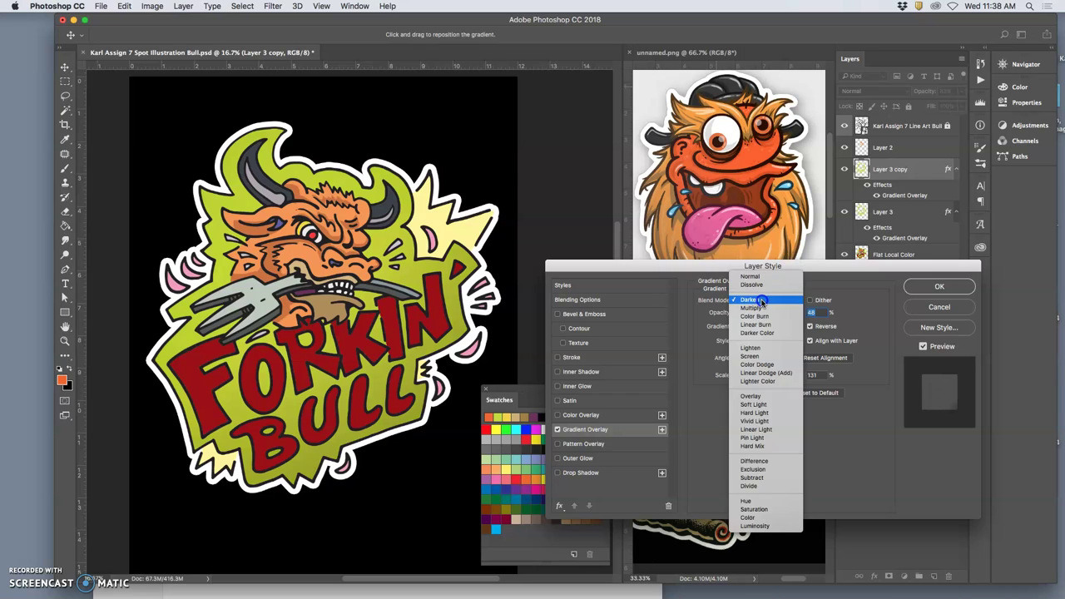
click(760, 298)
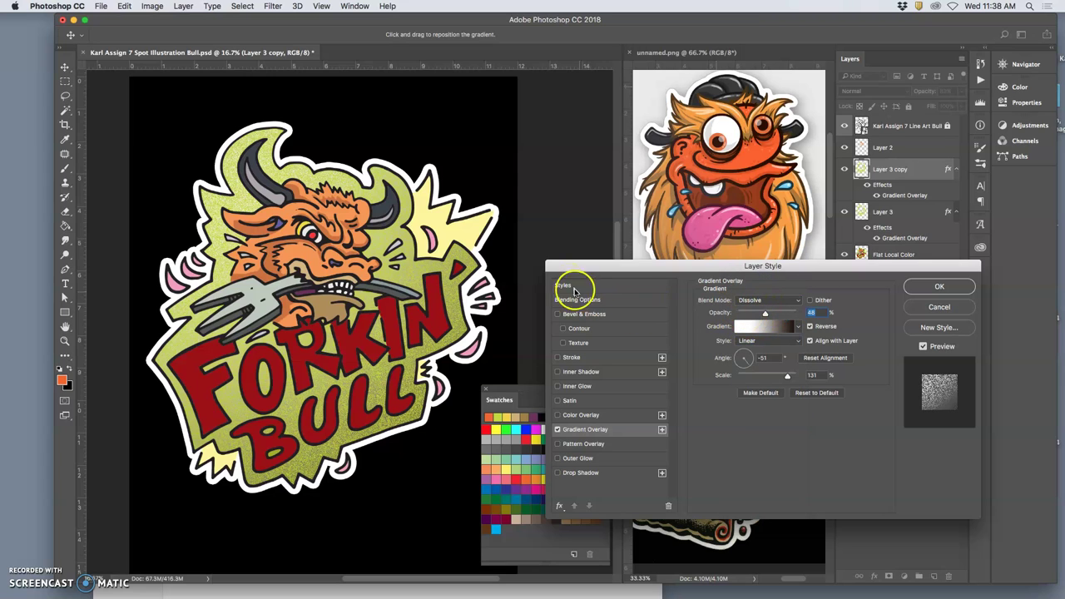
scroll(430, 267, up, 4)
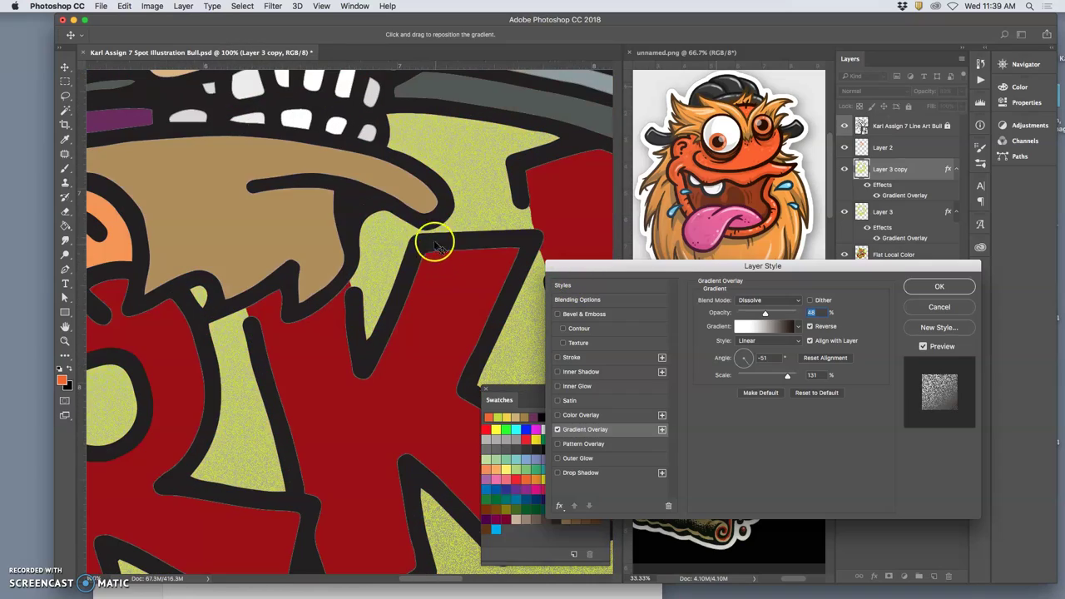
scroll(557, 262, up, 1)
scroll(557, 262, down, 4)
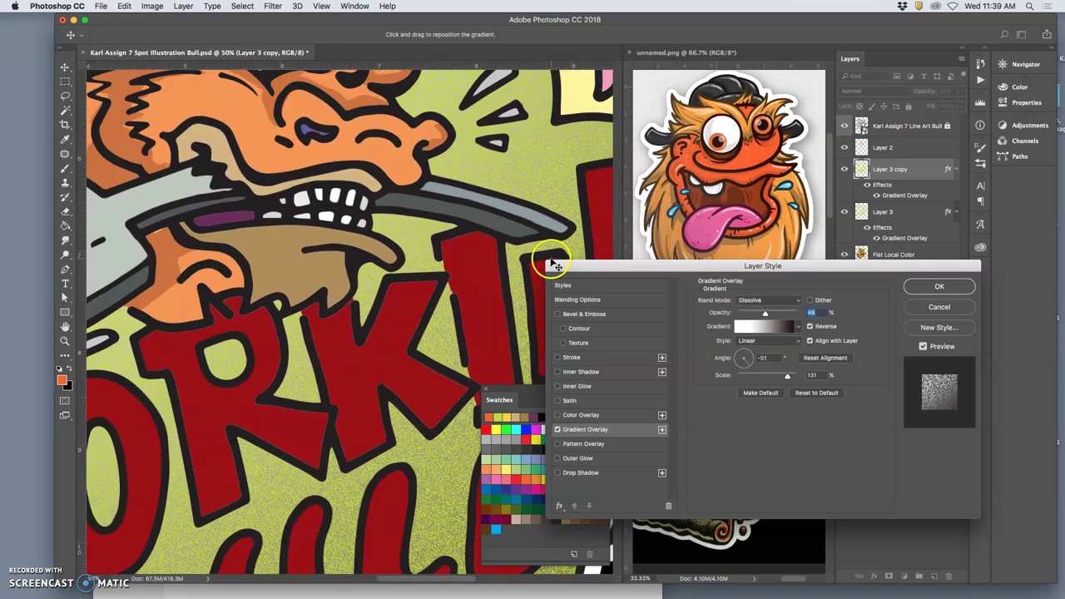
scroll(554, 262, down, 1)
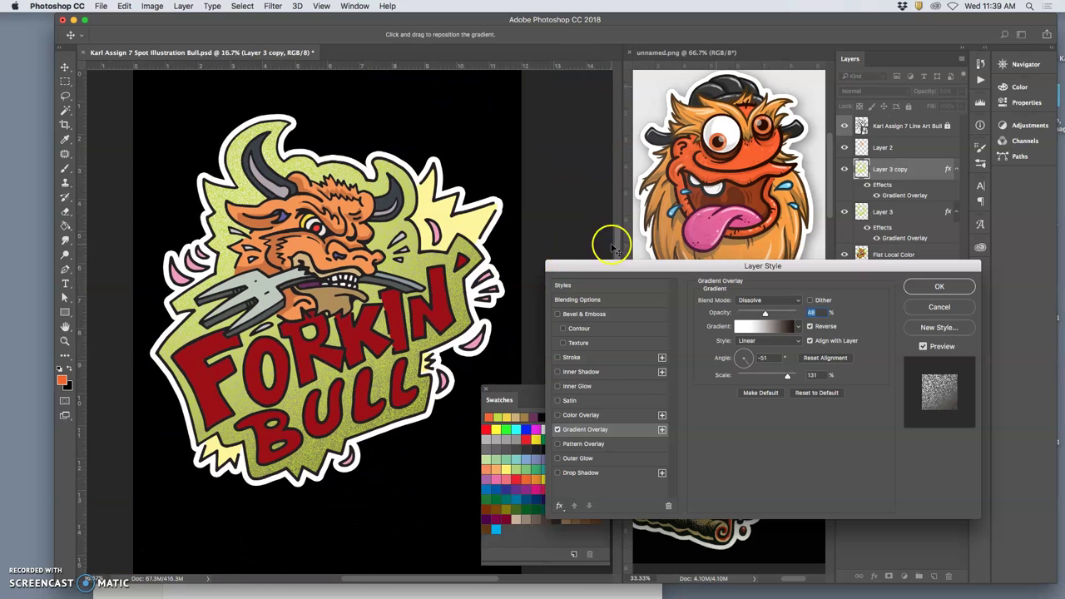
click(769, 302)
click(755, 287)
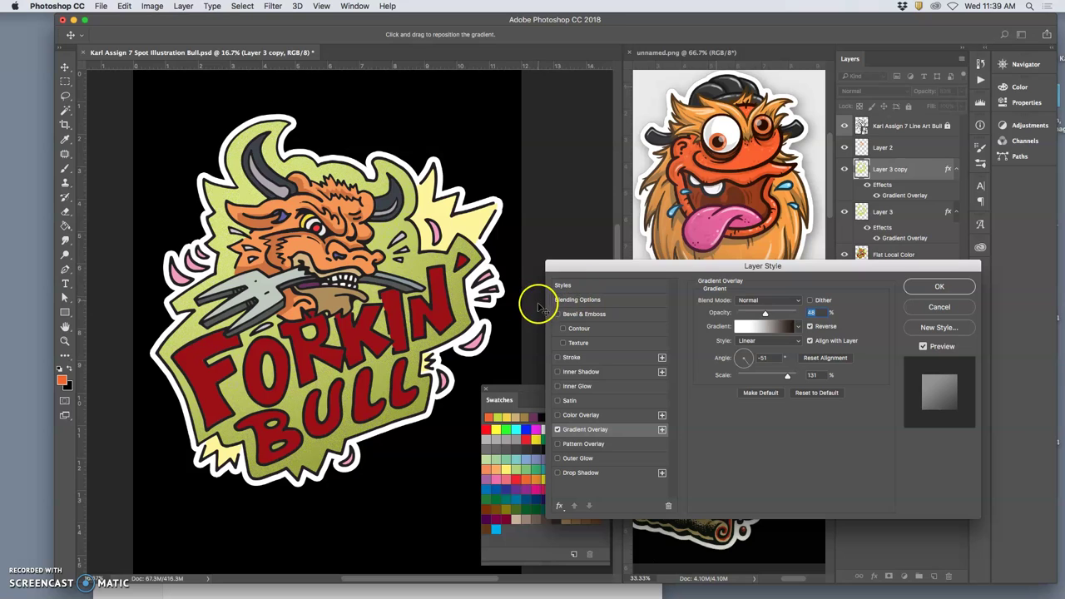
- Set the gradient overlay's blend mode to Dissolve and apply the layer style to Layer 3 copy
click(754, 301)
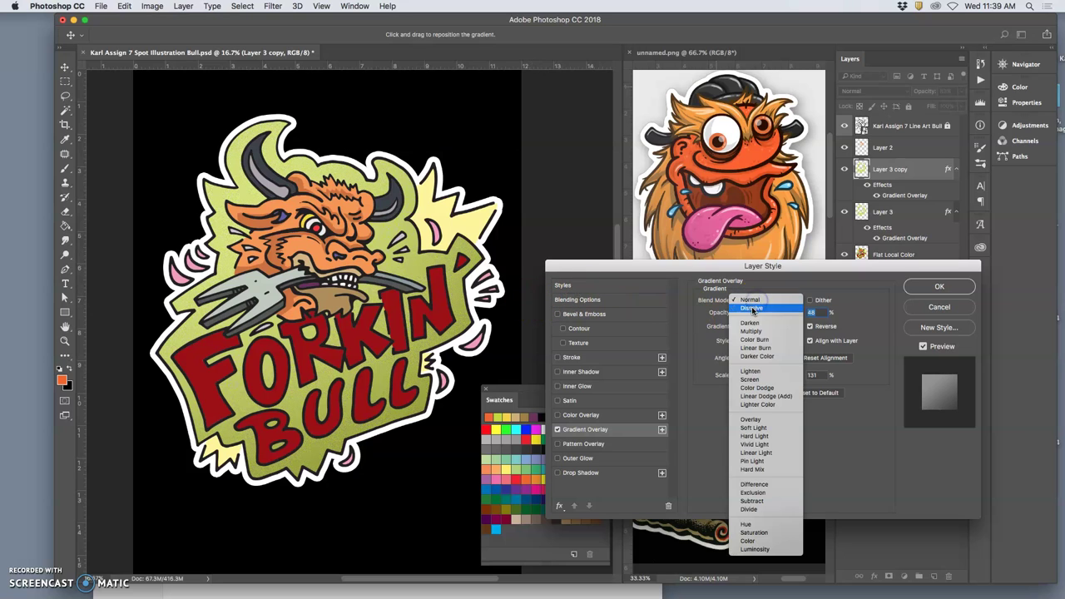
click(754, 310)
click(933, 287)
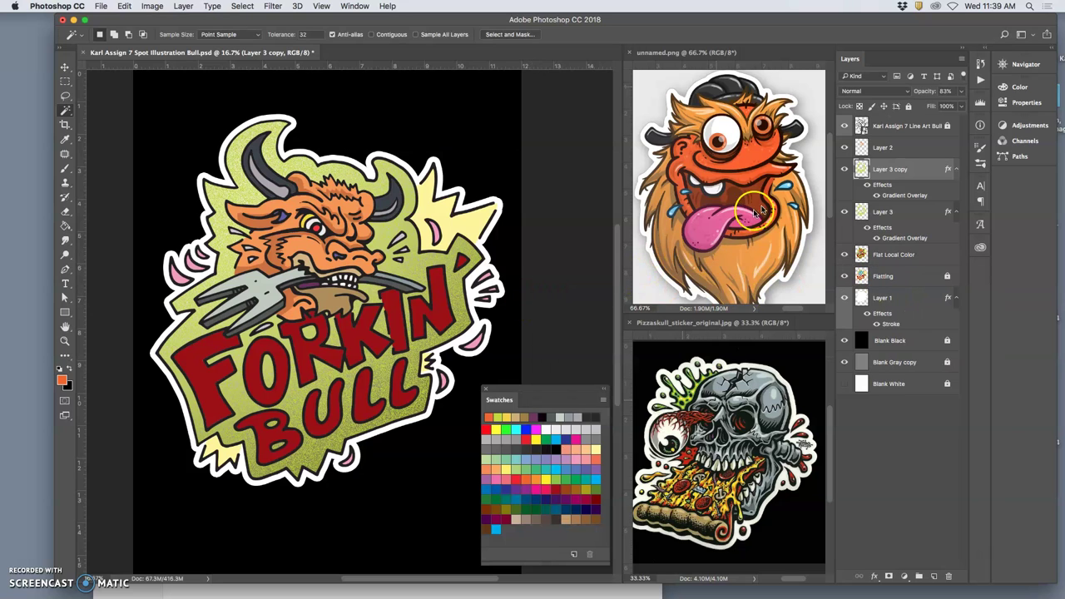
- Toggle Layer 3 copy off and on to compare the grainy gradient, and rasterize its layer style
click(845, 170)
click(845, 169)
right_click(919, 172)
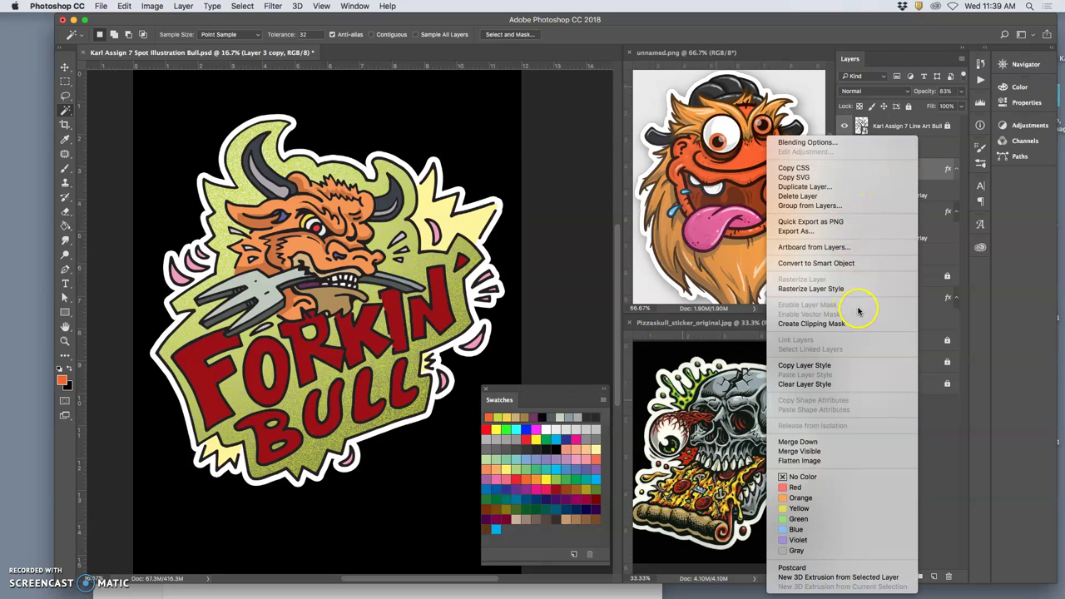
click(824, 289)
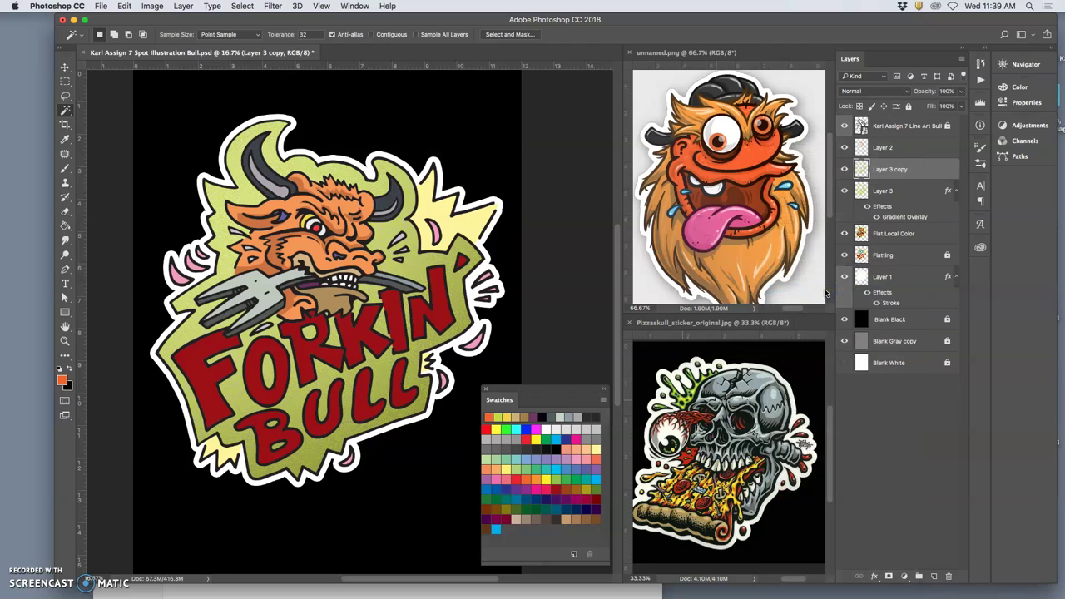
scroll(529, 285, up, 5)
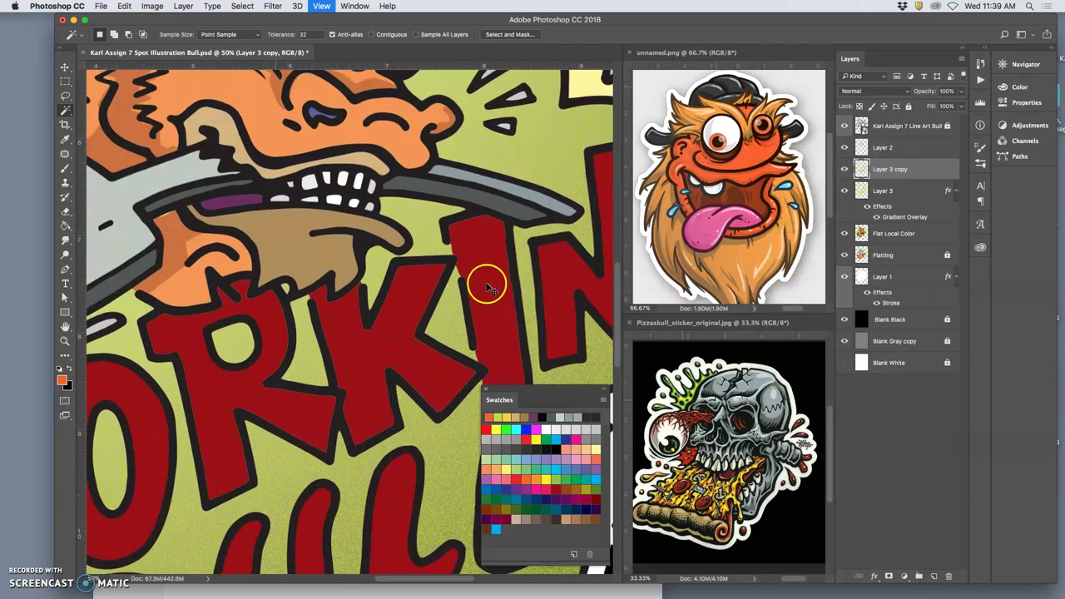
- Inspect the grain around the lettering up close, toggling Layer 3 copy off and on to compare
scroll(478, 283, right, 10)
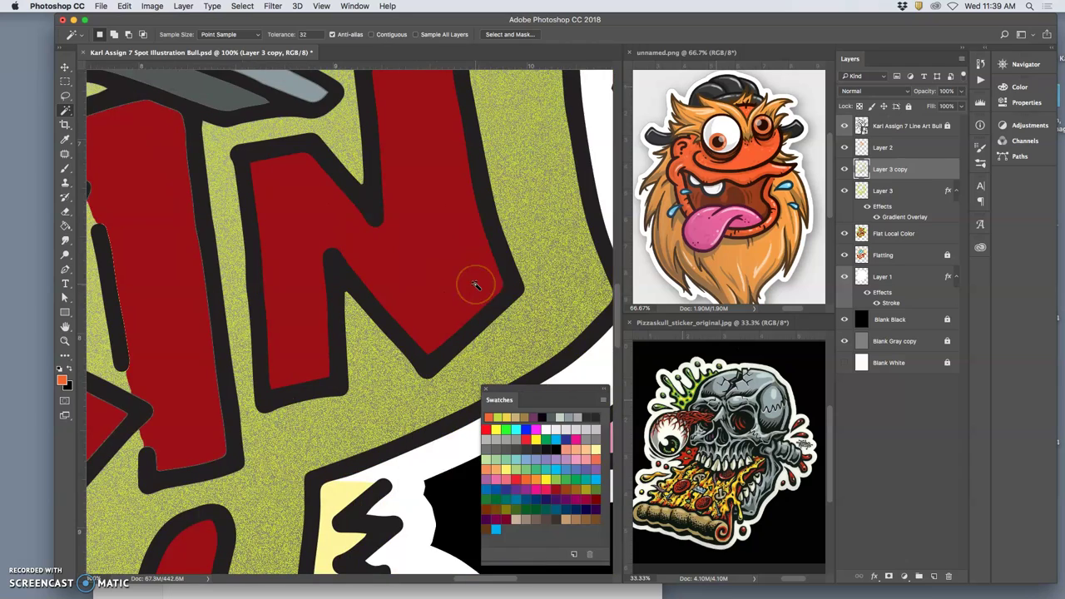
scroll(478, 284, up, 5)
scroll(478, 283, up, 2)
scroll(478, 283, right, 2)
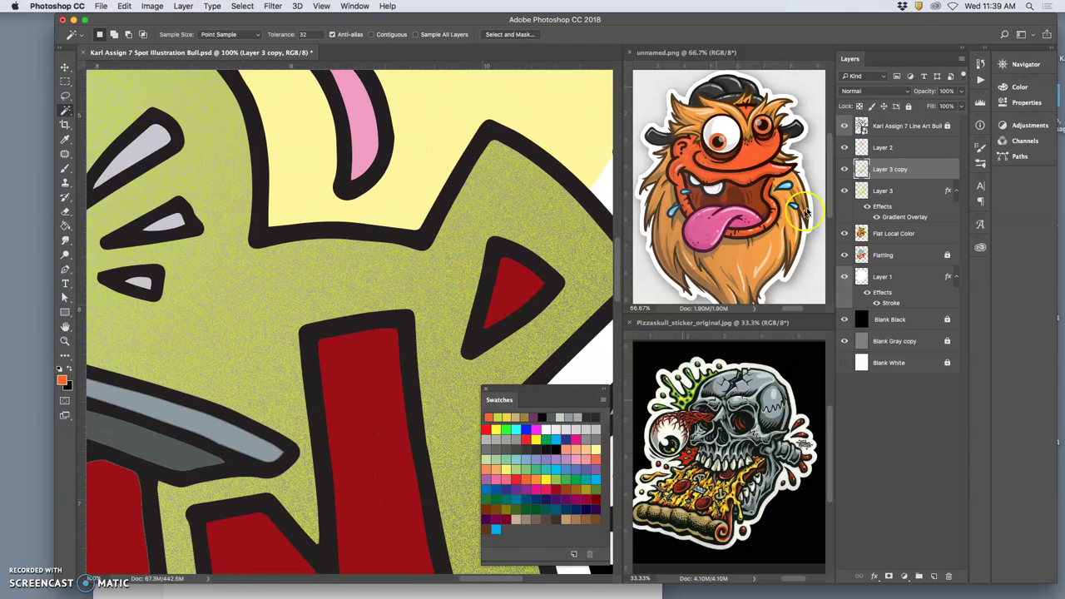
click(843, 170)
click(843, 169)
click(844, 169)
click(843, 170)
- Merge Layer 3 copy and Layer 3 into a single layer
key(super+minus)
key(super+minus)
key(super+minus)
mouse_move(884, 174)
mouse_down()
mouse_move(890, 191)
mouse_move(884, 184)
mouse_up()
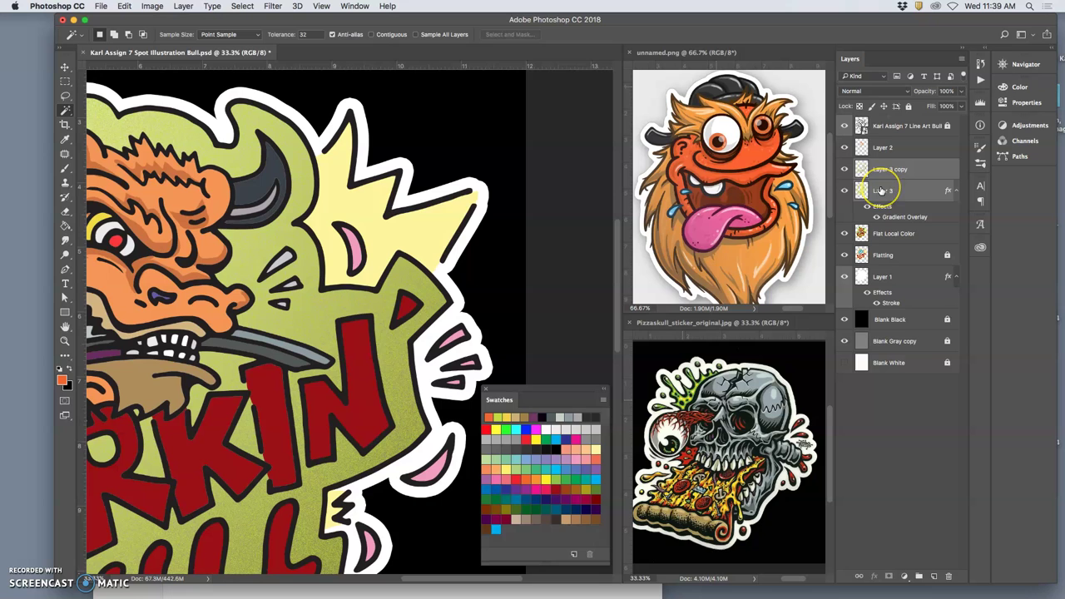
key(super+e)
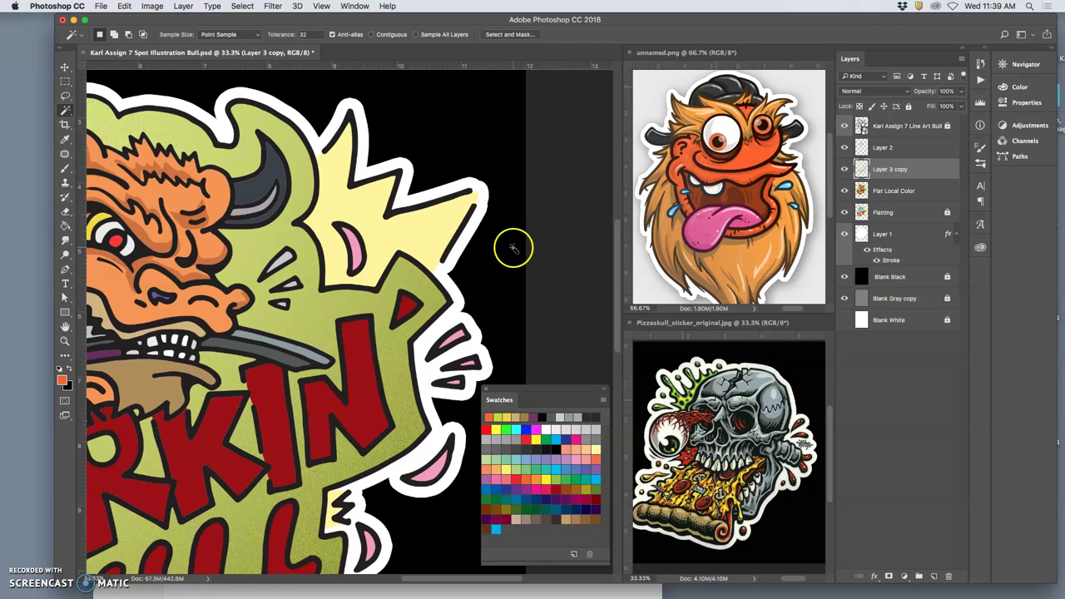
- Compare the green background with the merged Layer 3 copy hidden and shown, both up close and across the whole design
key(super+equal)
key(super+equal)
key(super+equal)
key(super+equal)
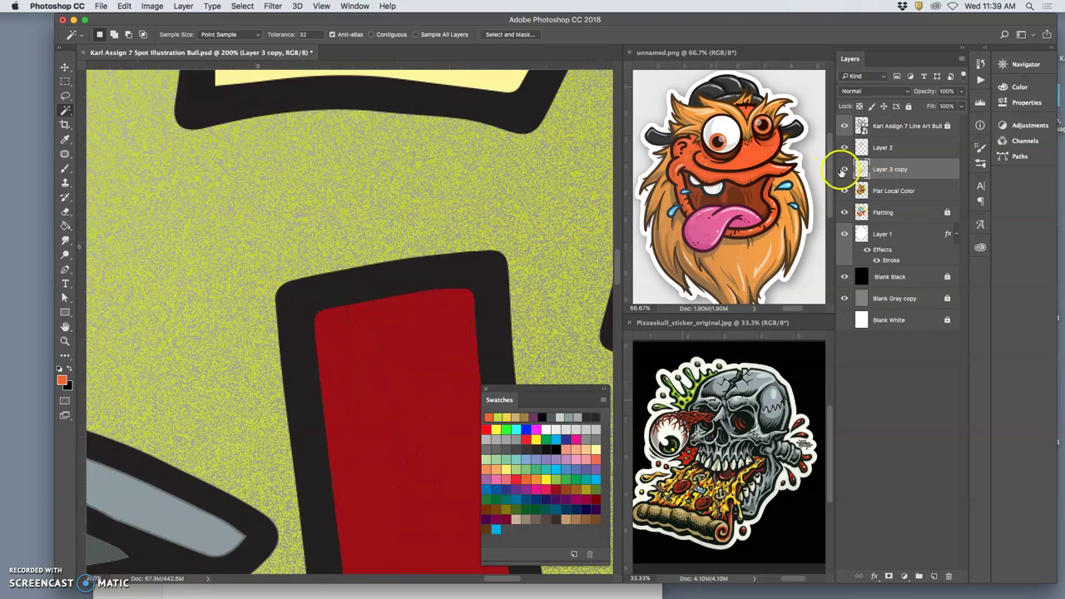
click(843, 169)
click(843, 170)
key(super+minus)
key(super+minus)
key(super+minus)
key(super+minus)
key(super+minus)
key(super+minus)
scroll(333, 333, down, 1)
click(844, 170)
click(844, 170)
click(844, 170)
click(844, 170)
click(844, 170)
click(844, 169)
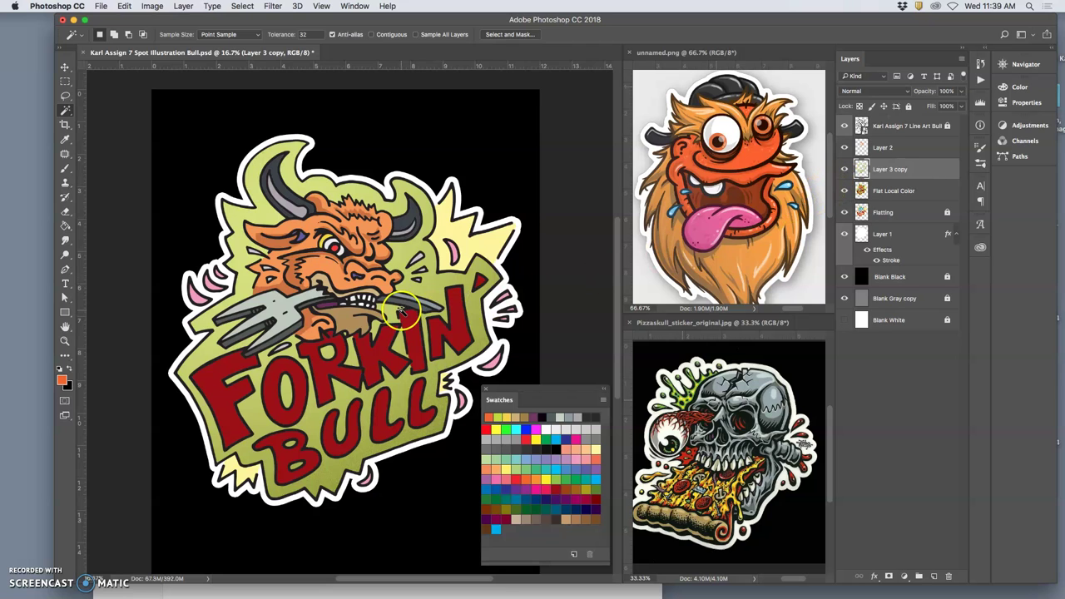
scroll(400, 314, up, 1)
scroll(400, 314, down, 1)
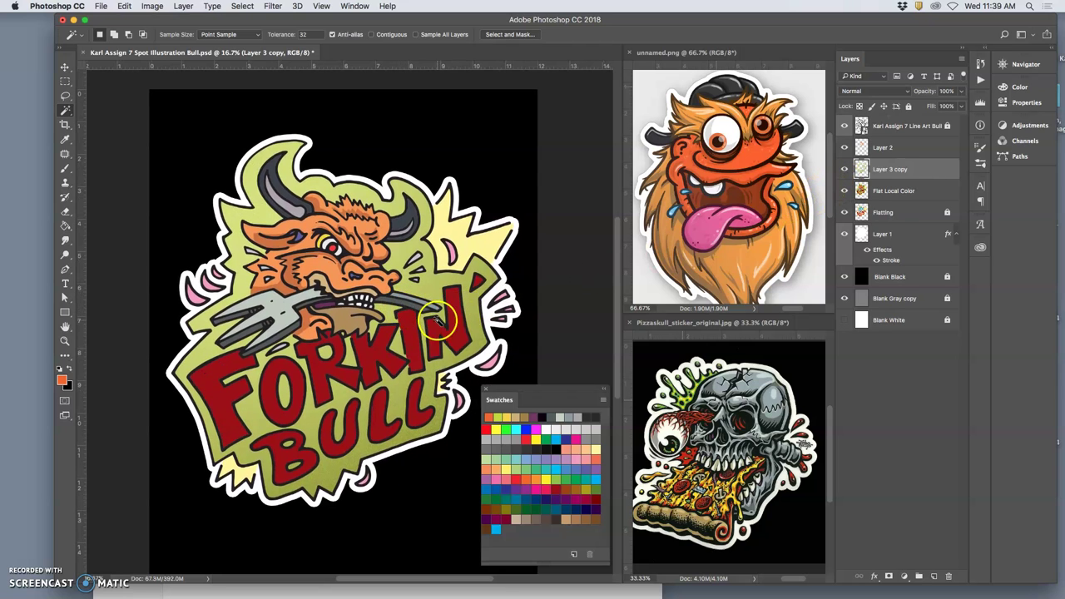
- Select the red lettering on the Flat Local Color layer and copy it to a new layer
click(895, 193)
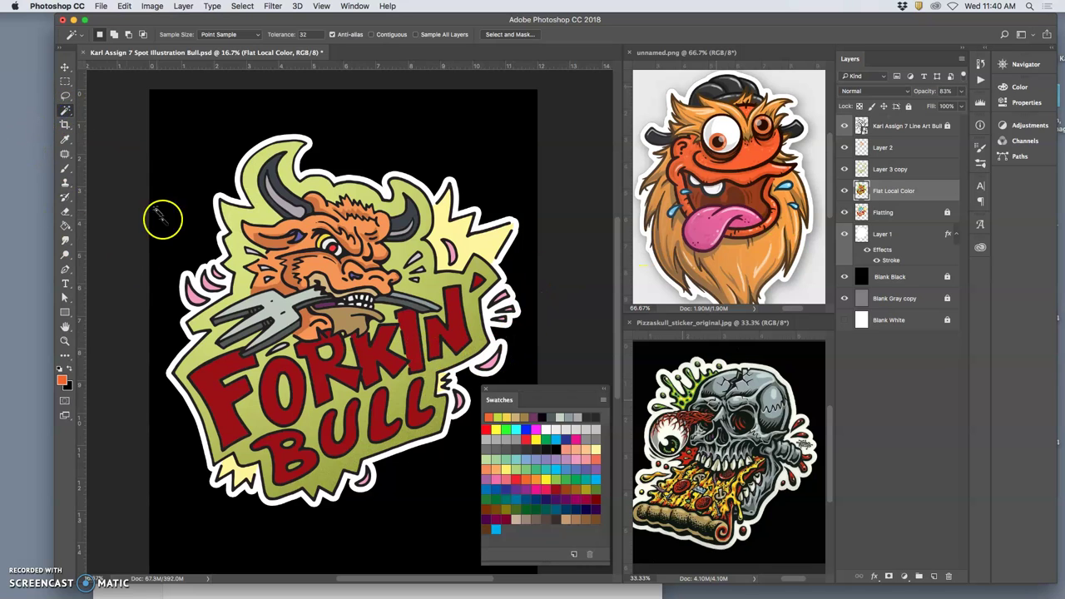
click(212, 388)
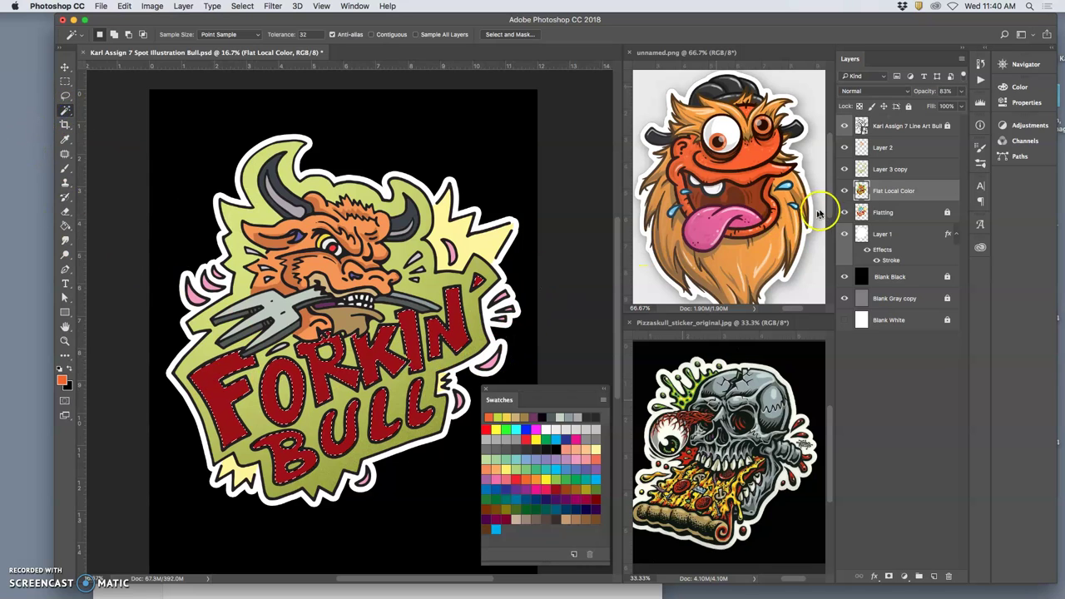
key(super+j)
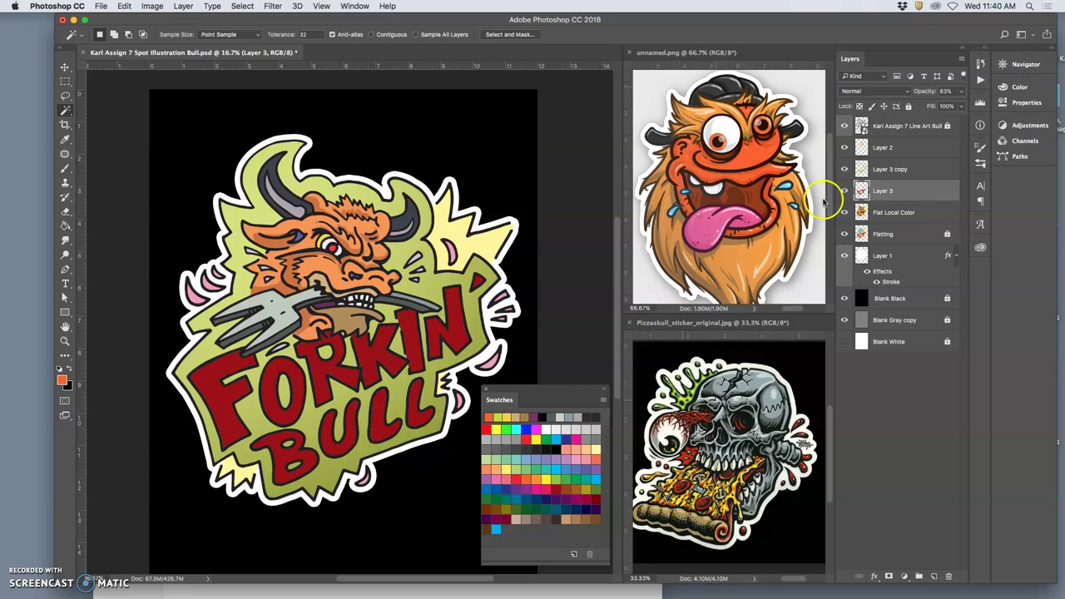
- Add a gradient overlay to the red lettering layer using the Normal blend mode and the Violet, Orange preset
double_click(917, 193)
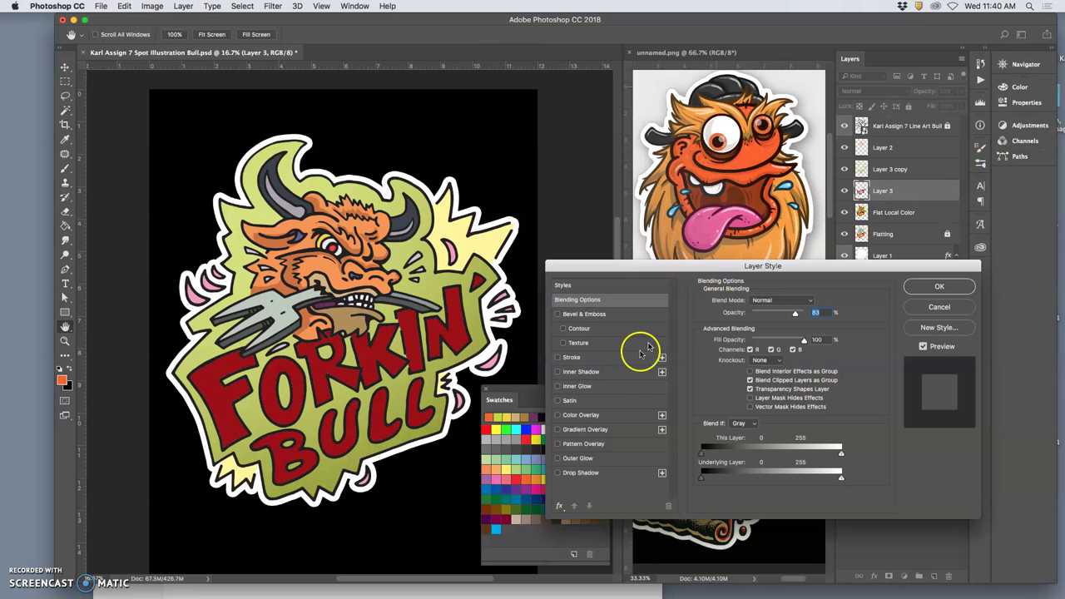
click(558, 431)
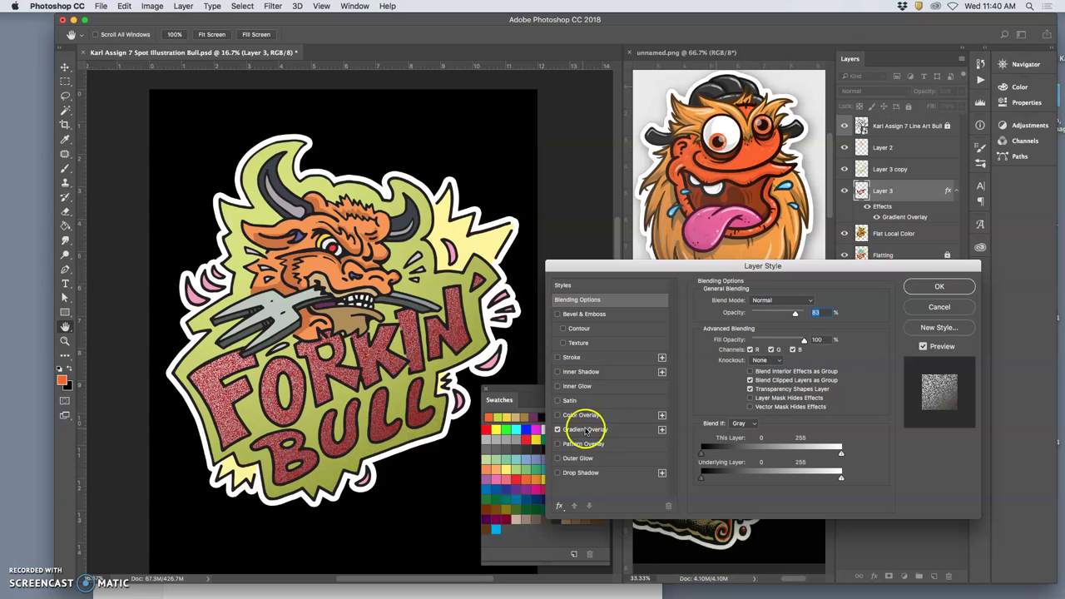
click(616, 430)
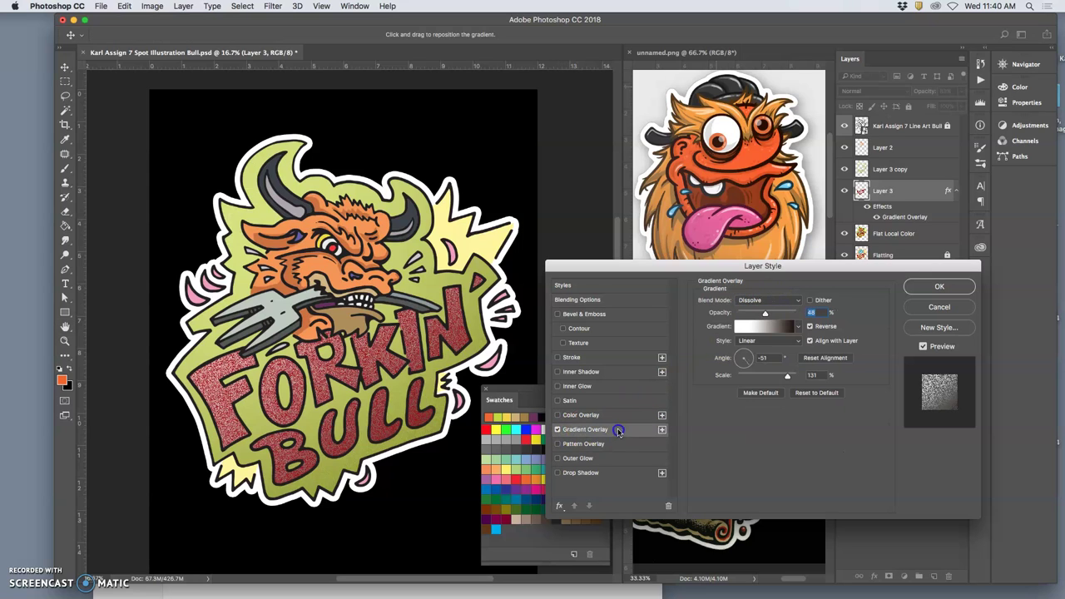
click(764, 301)
click(750, 291)
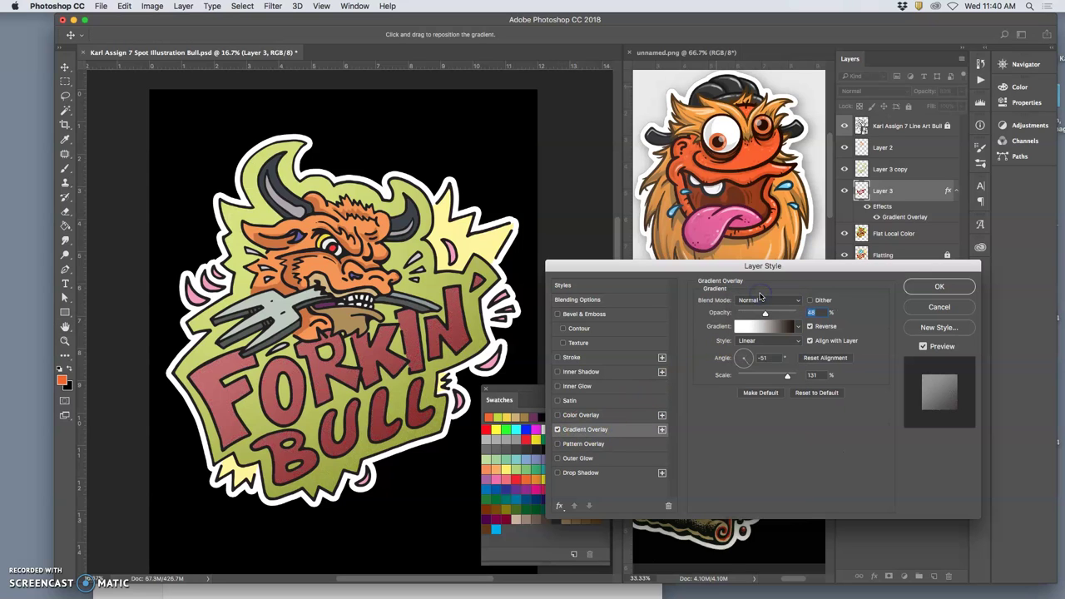
click(764, 325)
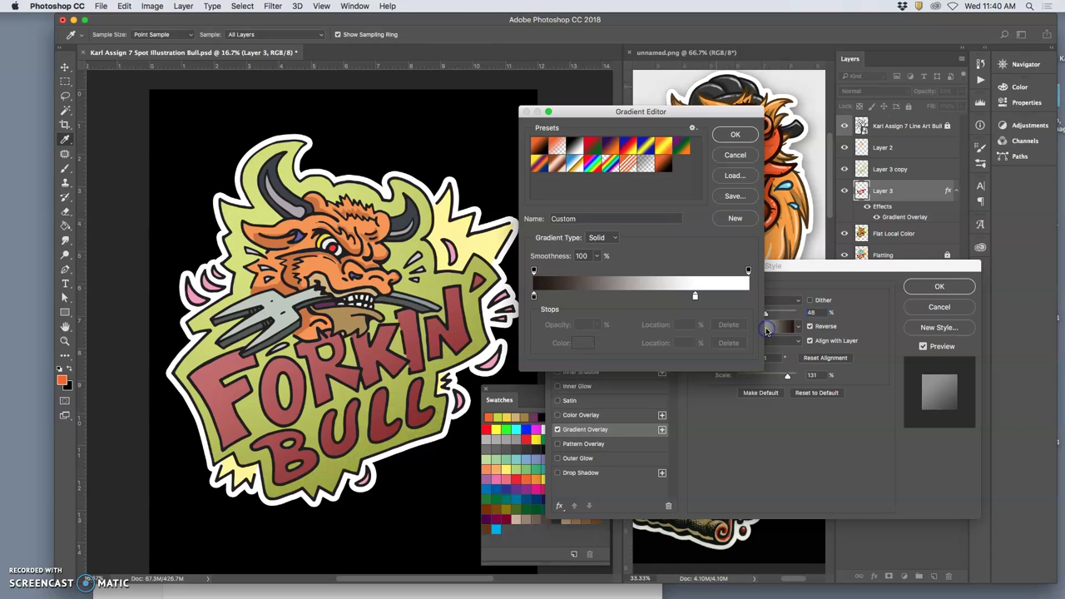
click(613, 148)
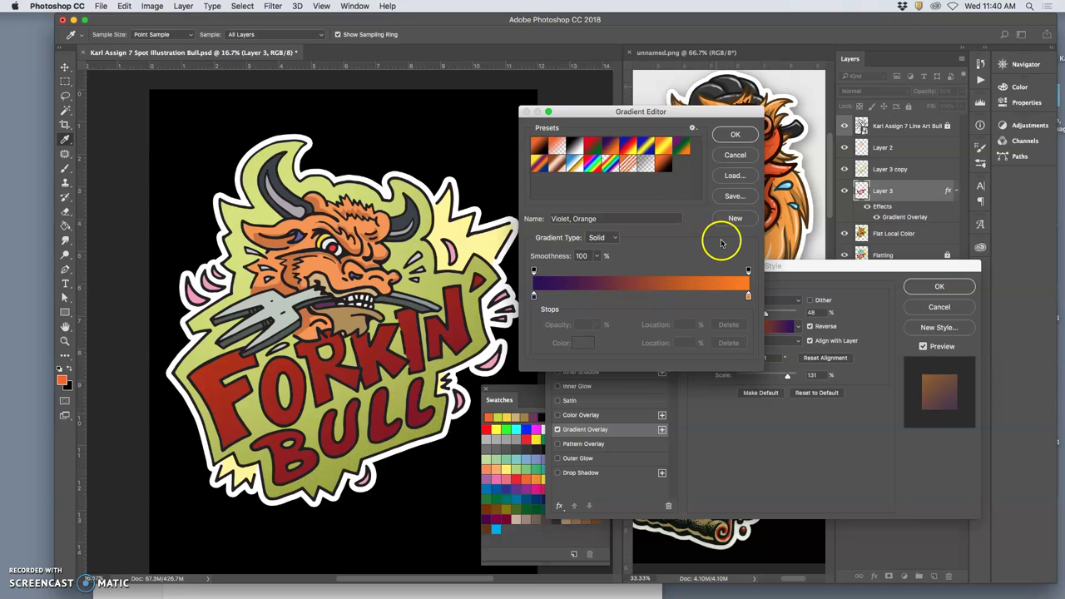
click(735, 134)
- Adjust the lettering's gradient overlay to 77% opacity, an 87° angle and 103% scale
click(745, 356)
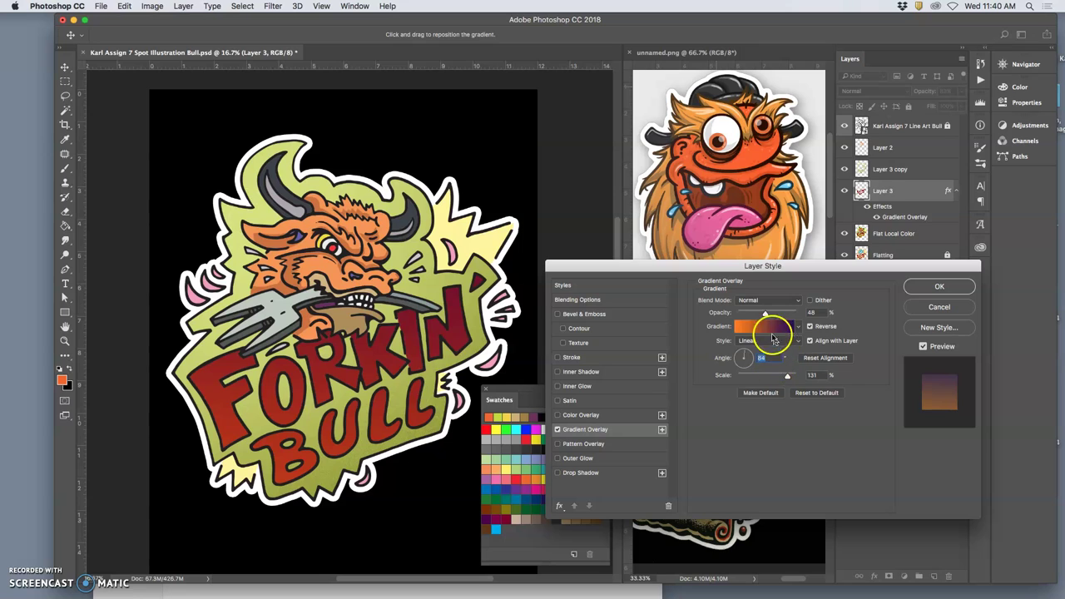
drag(767, 314, 788, 319)
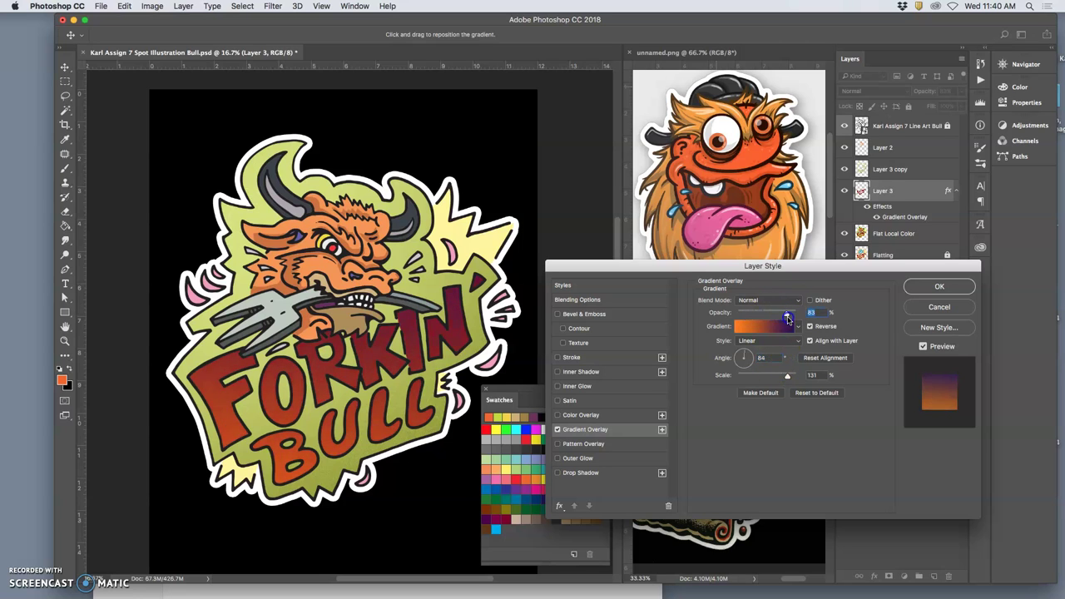
drag(748, 353, 751, 354)
drag(787, 313, 765, 316)
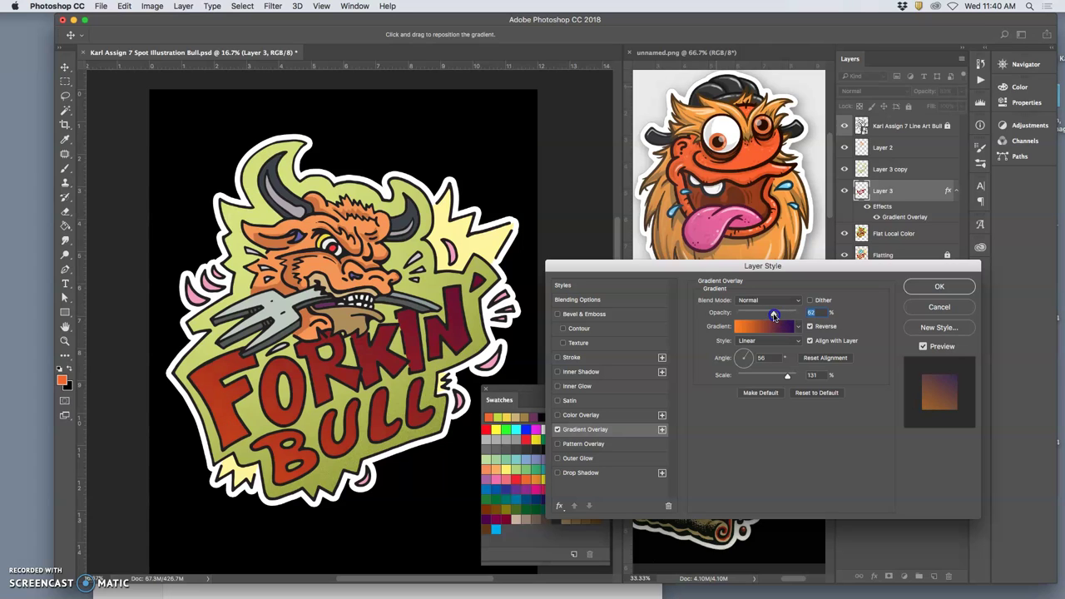
drag(749, 352, 748, 357)
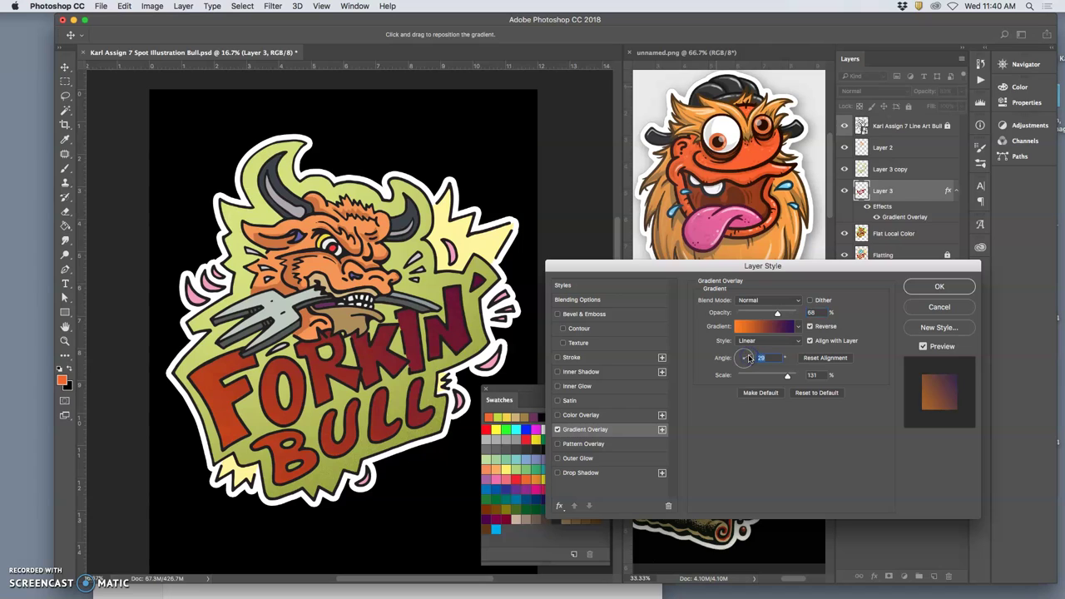
drag(748, 357, 747, 355)
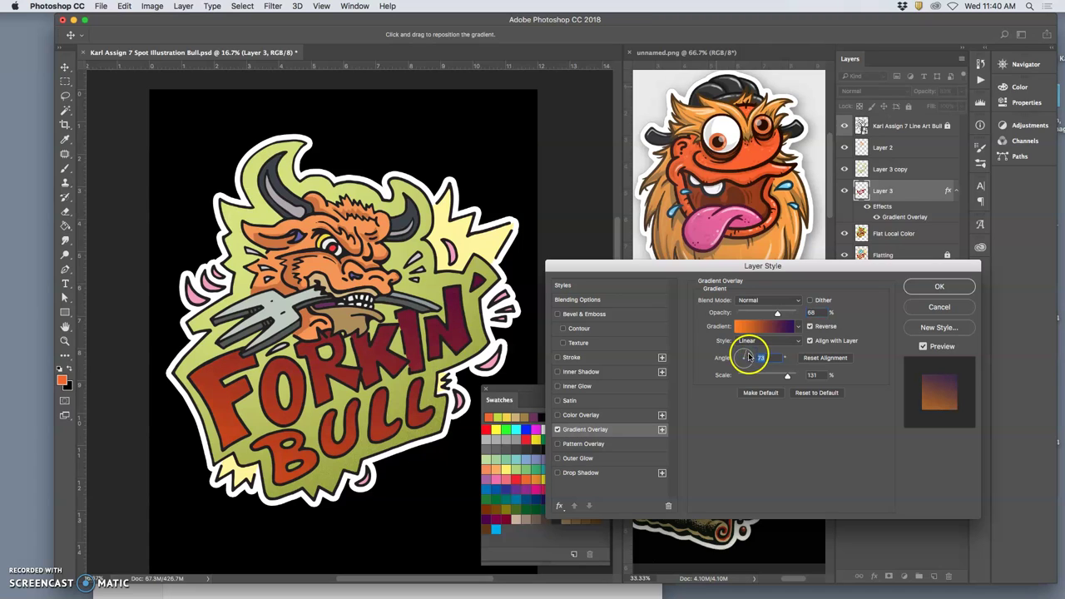
click(751, 331)
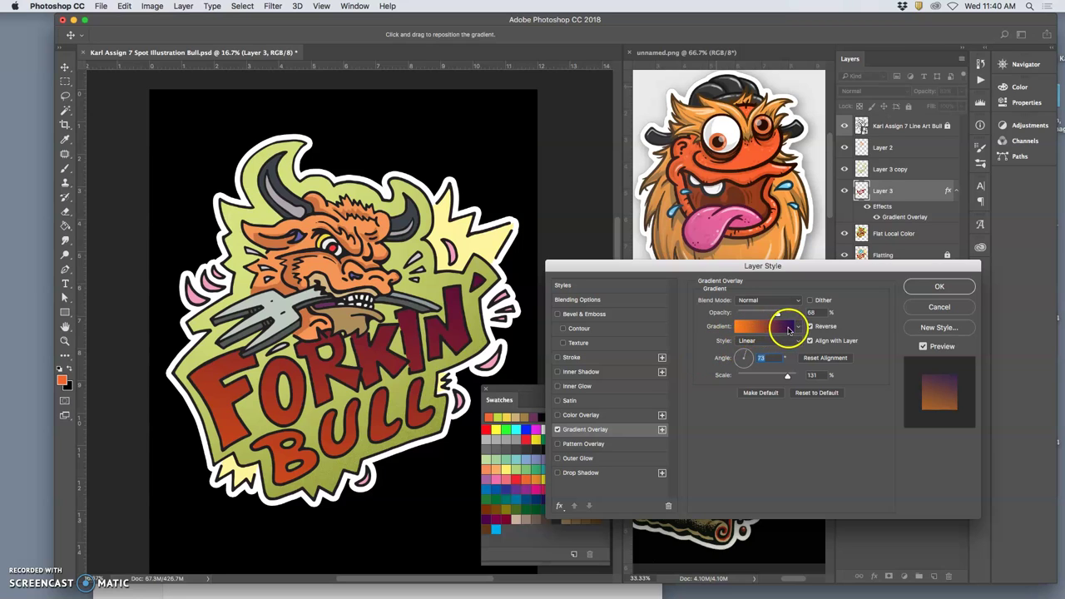
drag(777, 314, 782, 315)
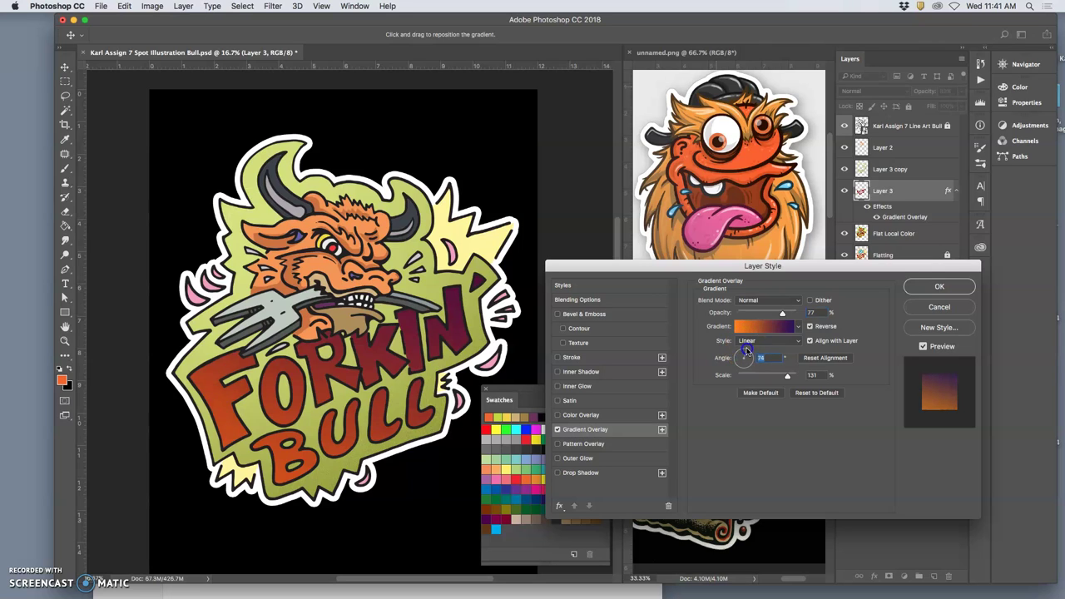
drag(744, 347, 746, 349)
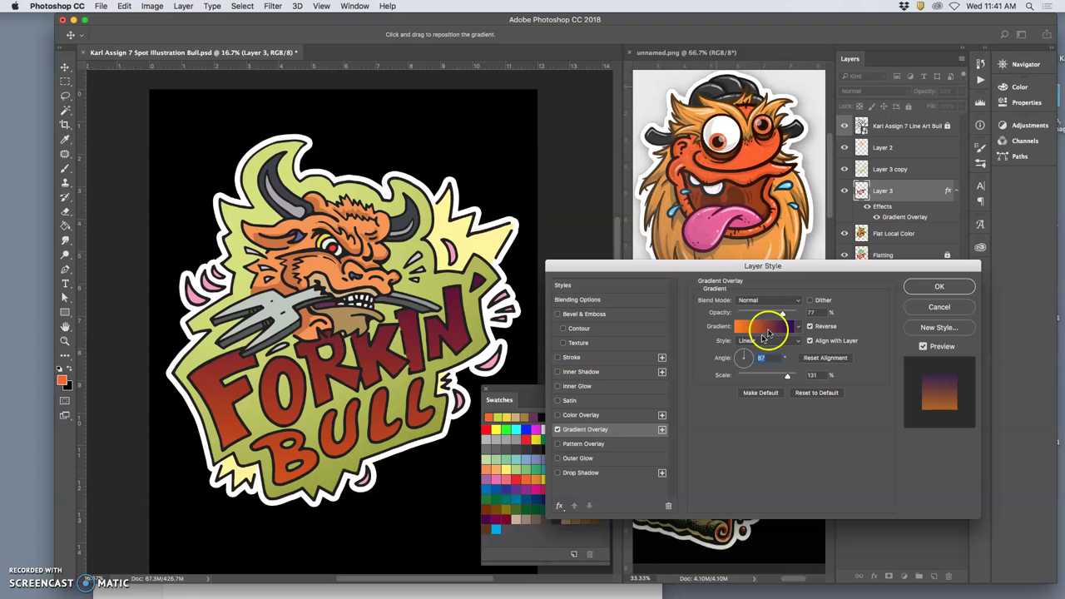
drag(786, 376, 761, 376)
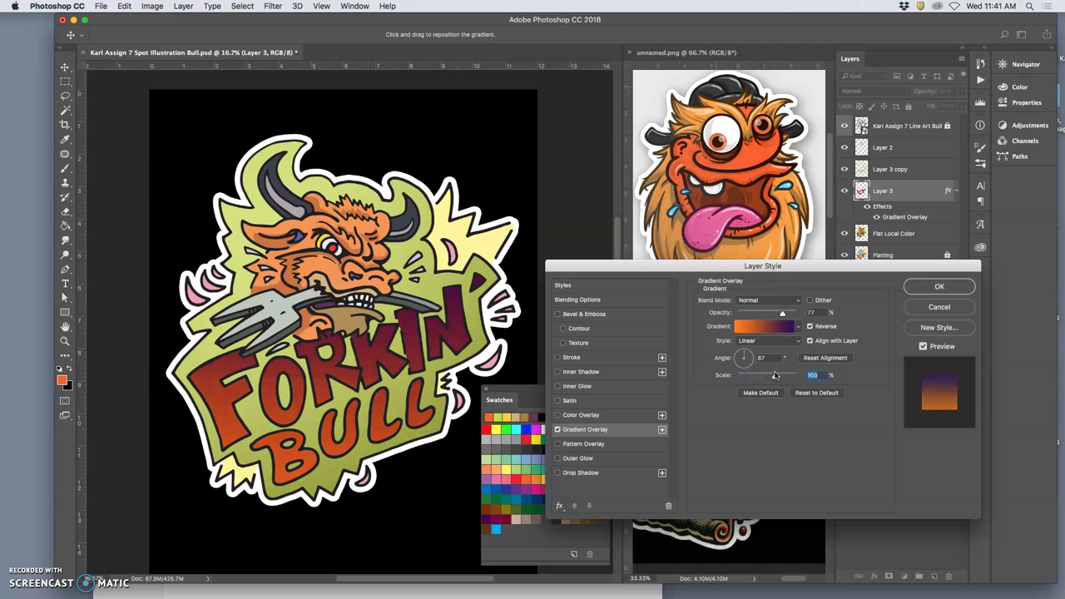
- Add a cc6666 colour stop at 71% to the lettering's gradient and shift it slightly toward the violet end
click(766, 326)
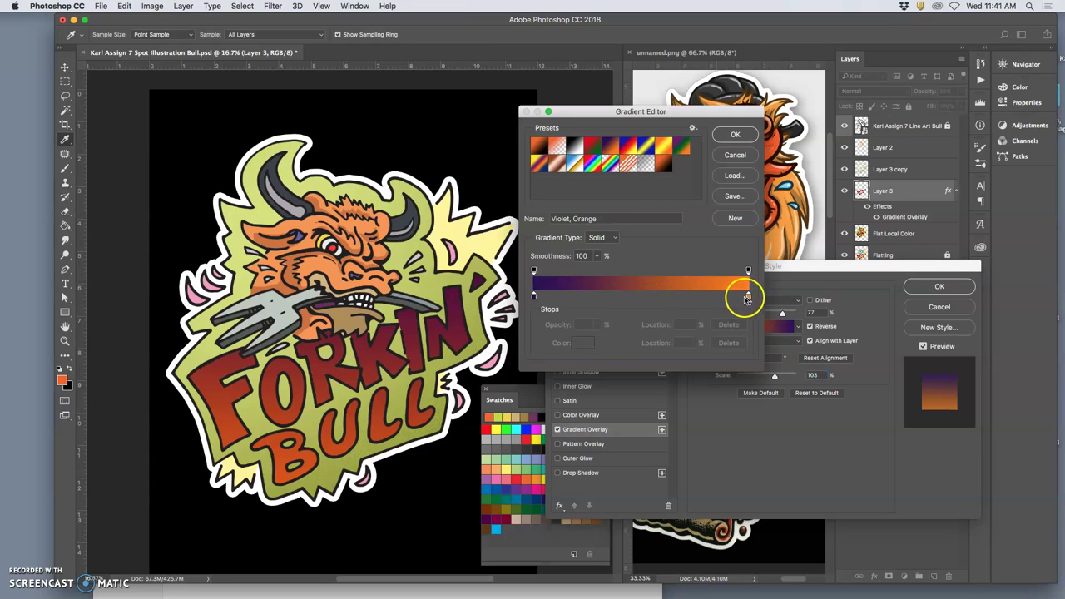
click(688, 297)
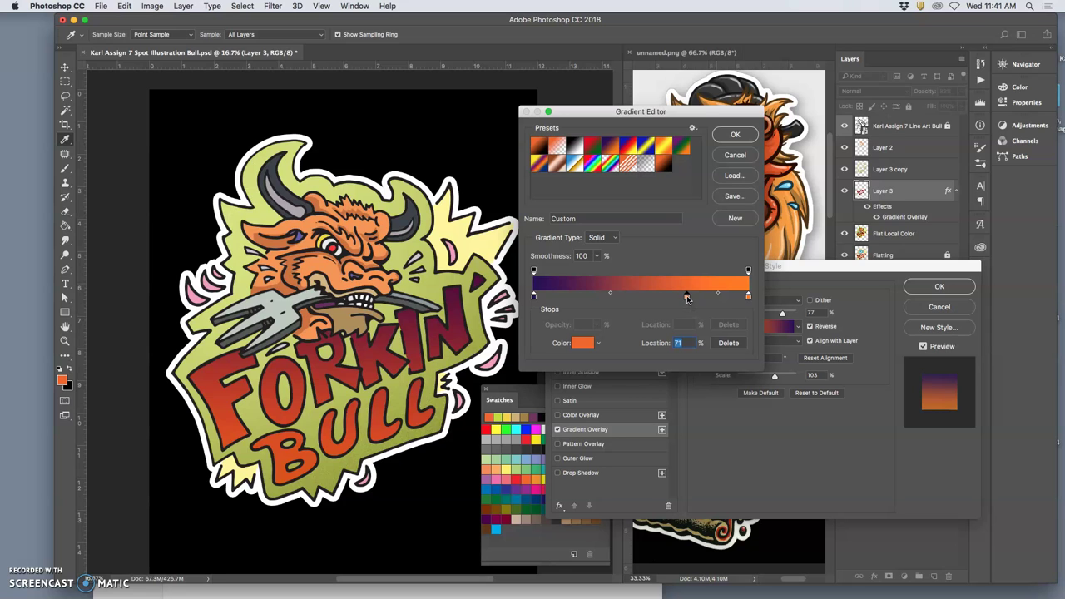
double_click(688, 297)
mouse_move(632, 221)
mouse_down()
mouse_move(632, 138)
mouse_move(596, 142)
mouse_up()
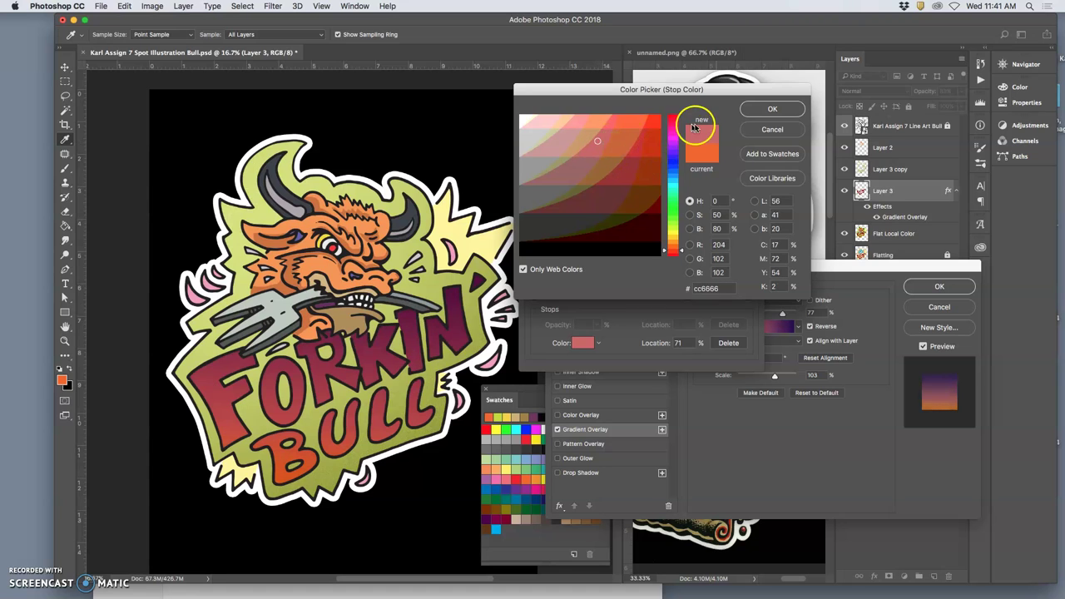
click(752, 111)
click(748, 296)
drag(748, 296, 744, 298)
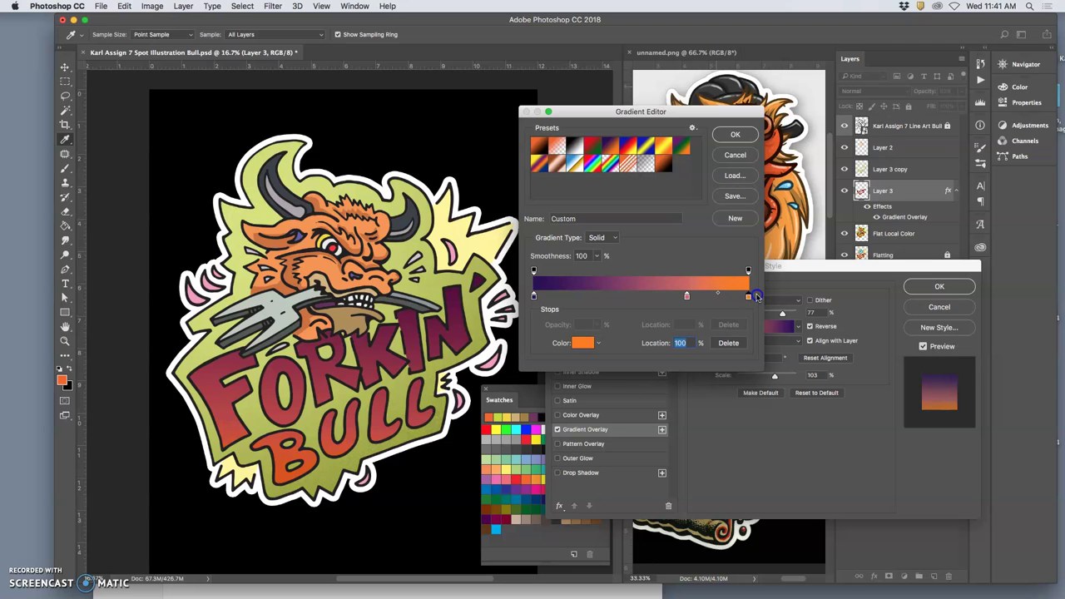
mouse_move(686, 296)
mouse_down()
mouse_move(696, 297)
mouse_move(681, 297)
mouse_up()
- Set the gradient's violet start stop to the colour 330066
double_click(533, 296)
click(627, 177)
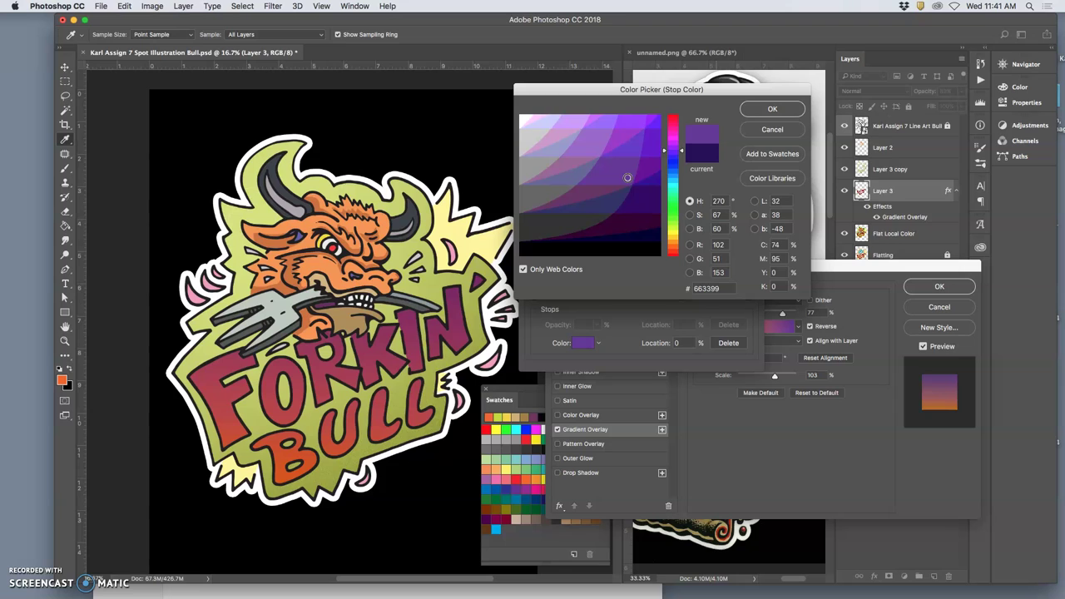
click(619, 186)
click(641, 177)
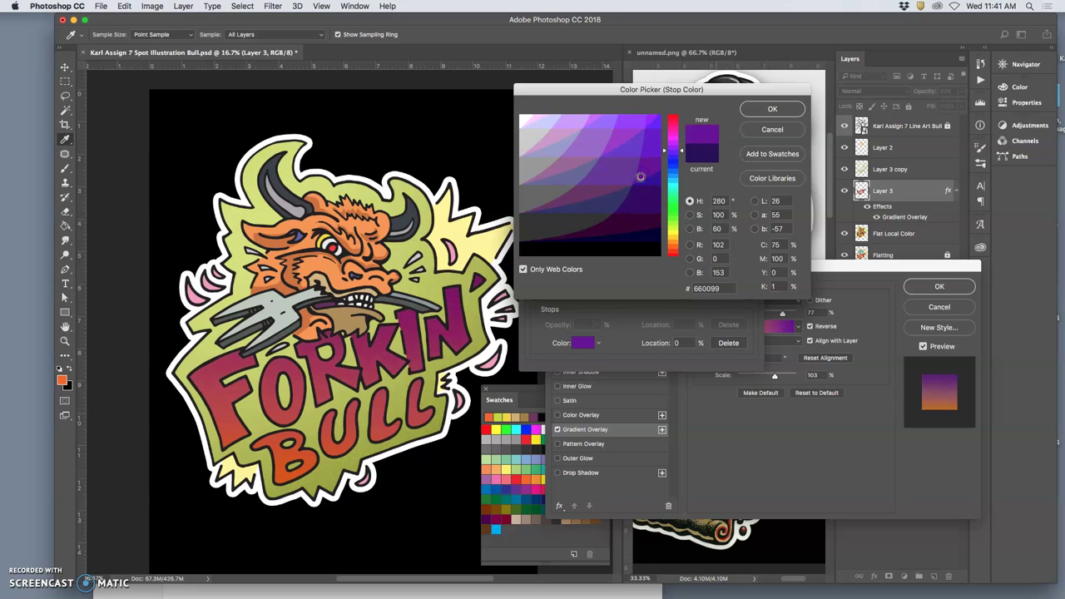
click(637, 191)
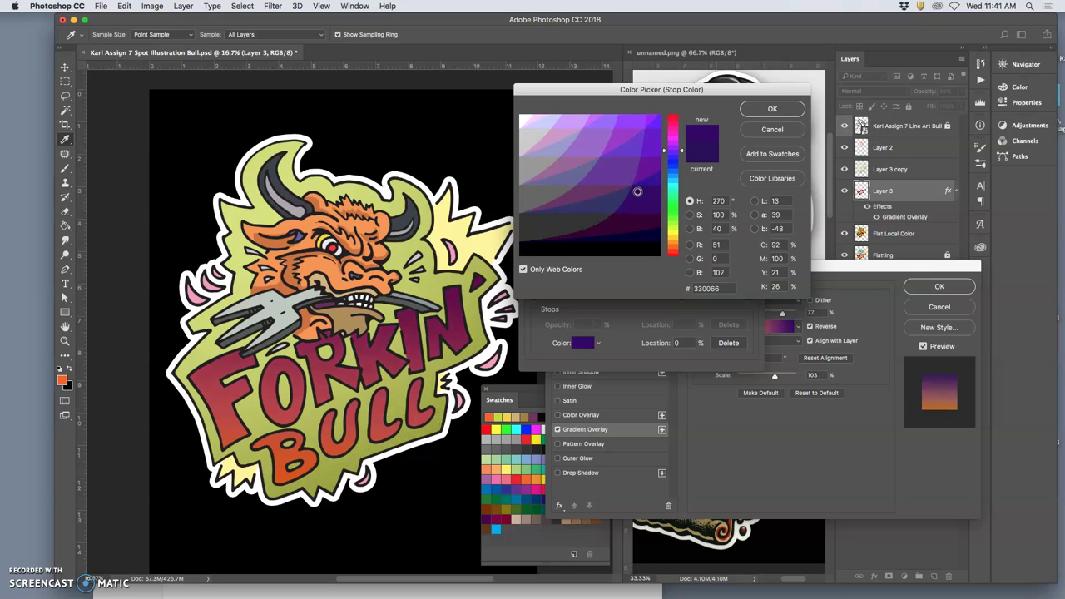
click(770, 109)
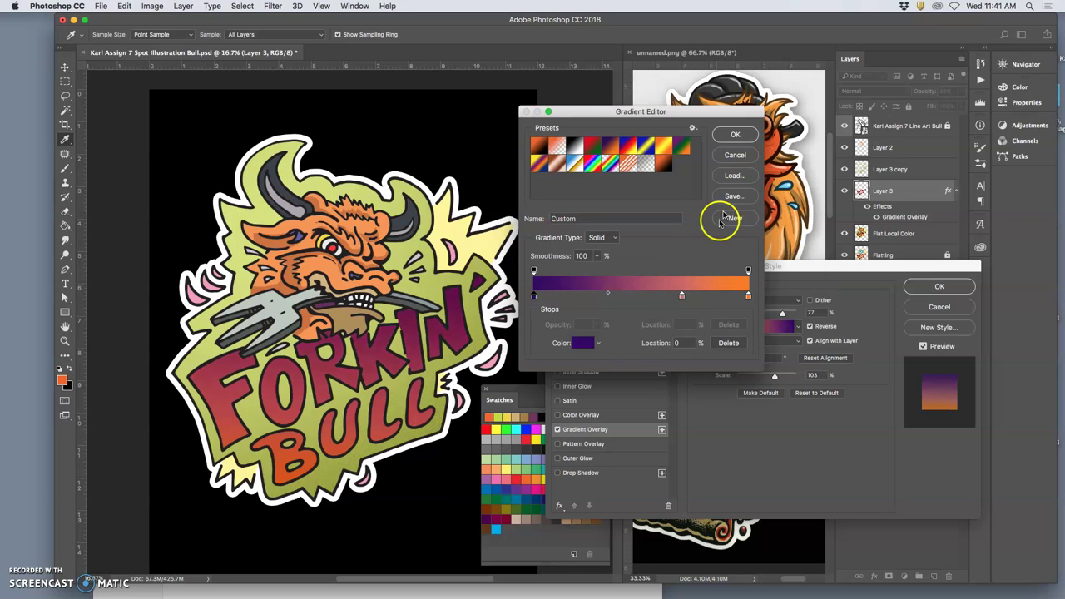
- Recolour the gradient's orange end stop to a bright red, with Only Web Colors turned off
double_click(749, 298)
drag(650, 238, 650, 131)
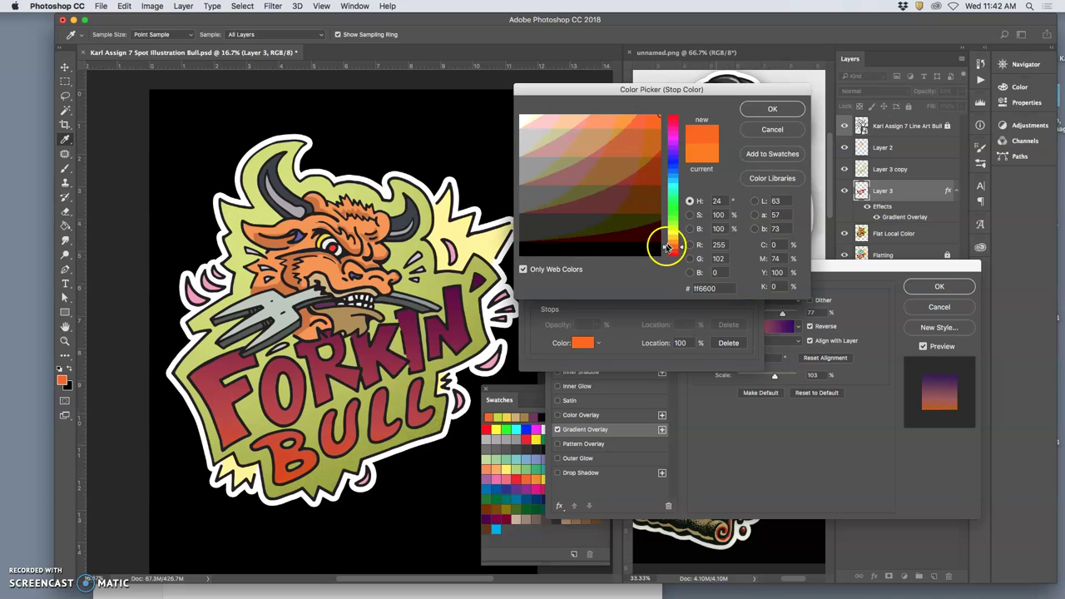
click(523, 269)
mouse_move(647, 134)
mouse_down()
mouse_move(653, 110)
mouse_move(644, 121)
mouse_up()
drag(673, 244, 673, 255)
click(772, 109)
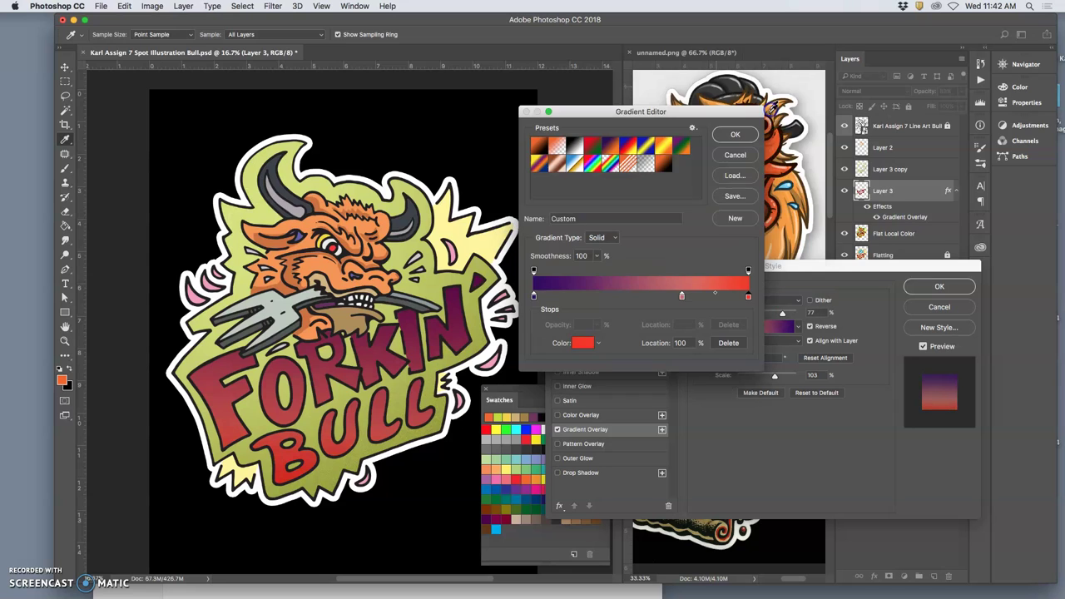
- Accept the lettering's edited gradient and set its overlay to a 65° angle and 120% scale
click(735, 135)
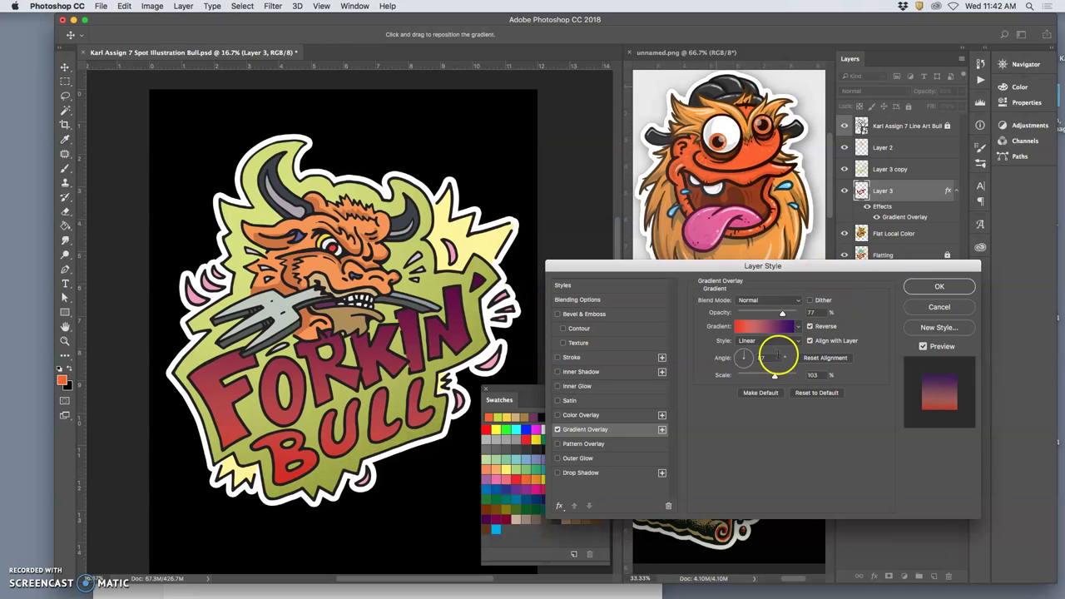
drag(773, 375, 779, 377)
click(748, 356)
drag(737, 354, 746, 354)
drag(778, 376, 762, 377)
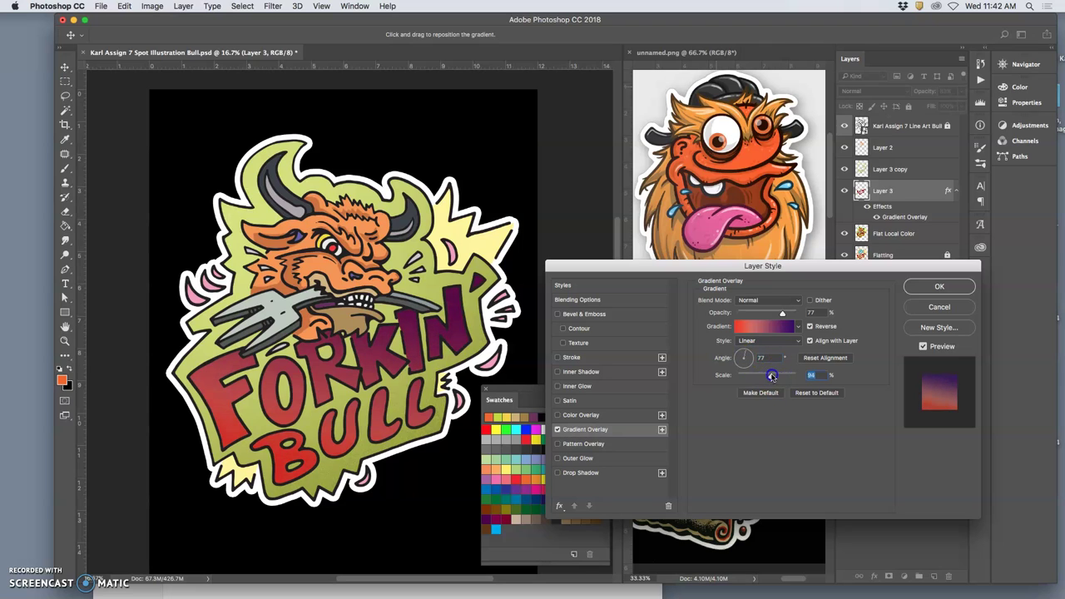
mouse_move(752, 347)
mouse_down()
mouse_move(758, 333)
mouse_move(746, 356)
mouse_up()
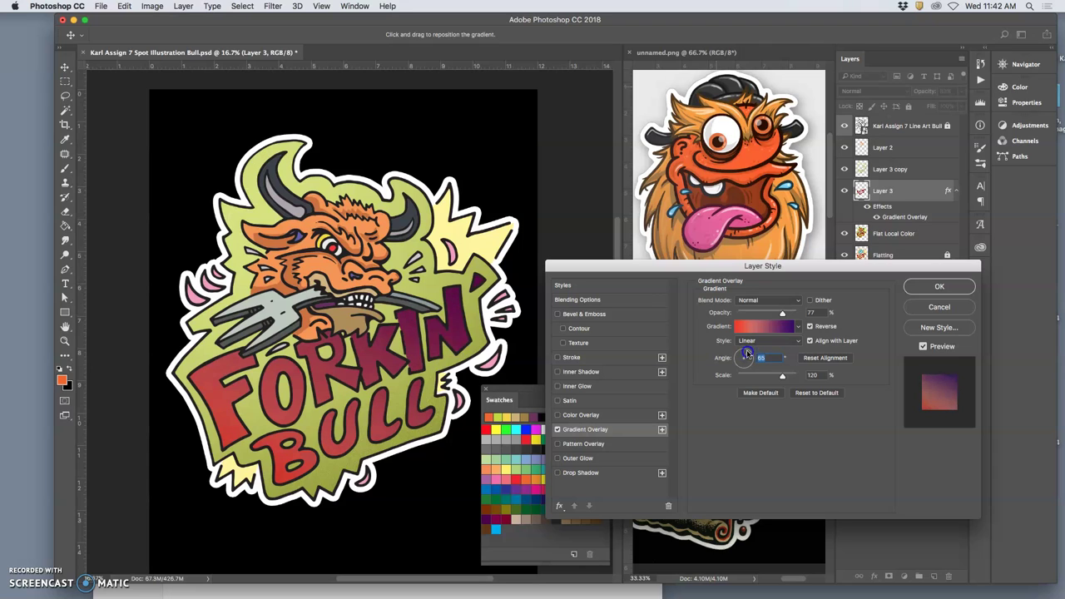
click(918, 291)
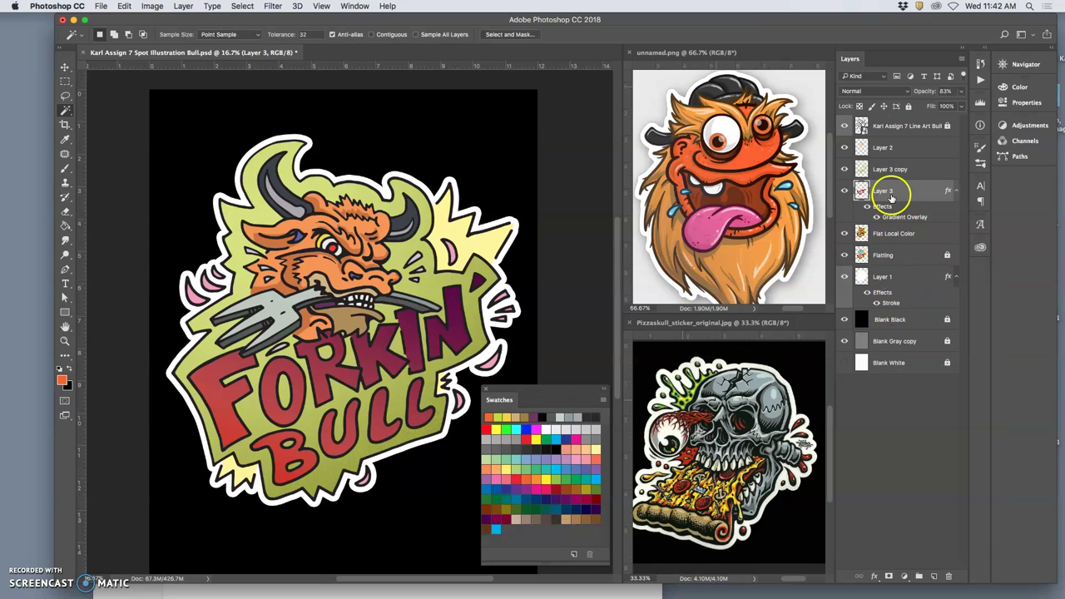
- Duplicate the lettering layer Layer 3 and set the copy's gradient overlay to Dissolve at 60% opacity
key(super+j)
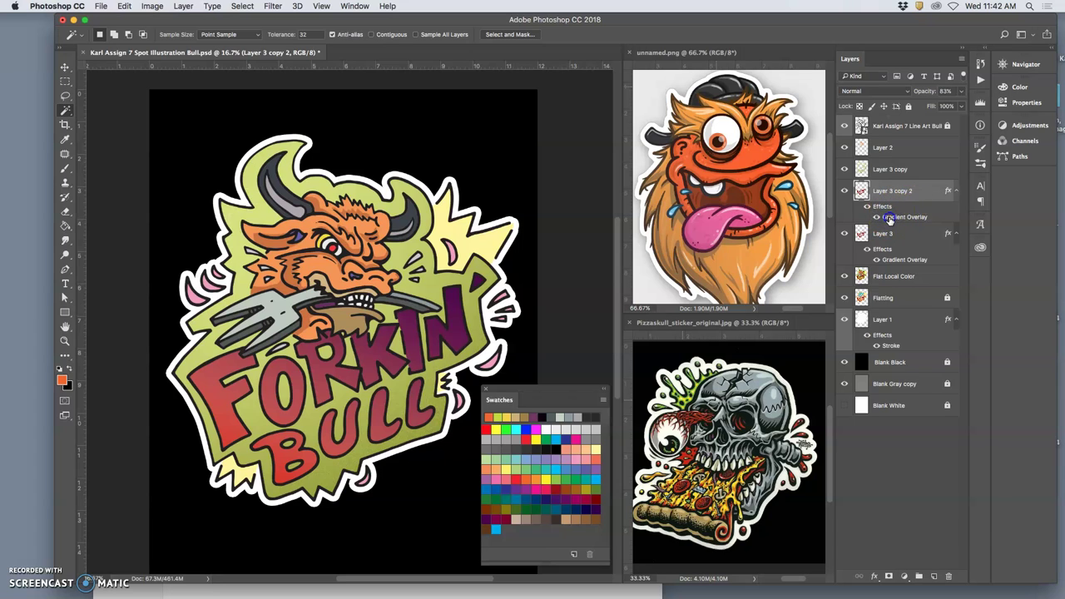
double_click(888, 218)
click(770, 299)
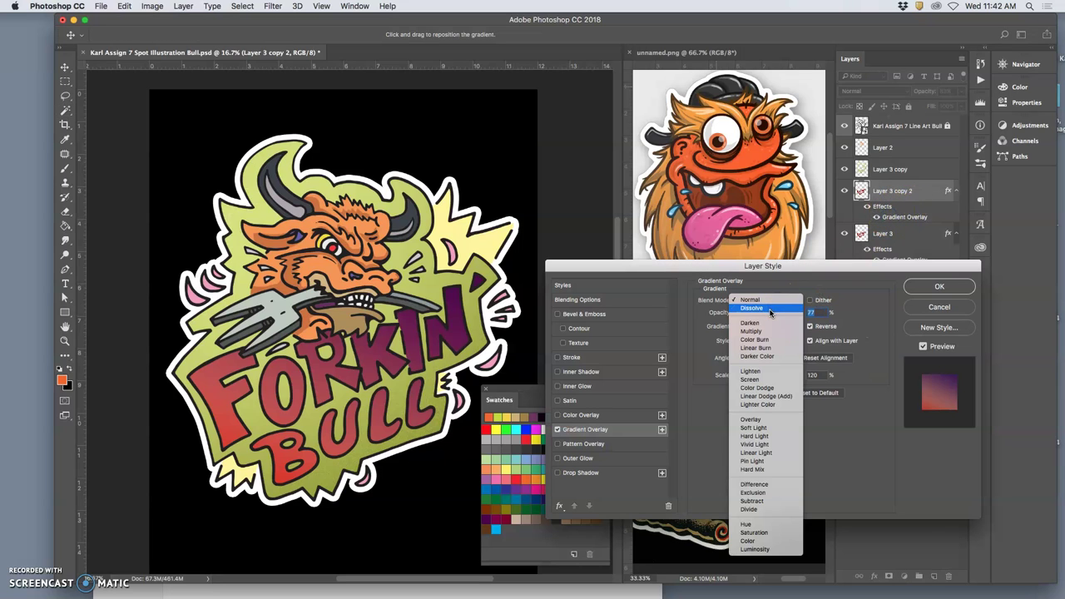
click(751, 308)
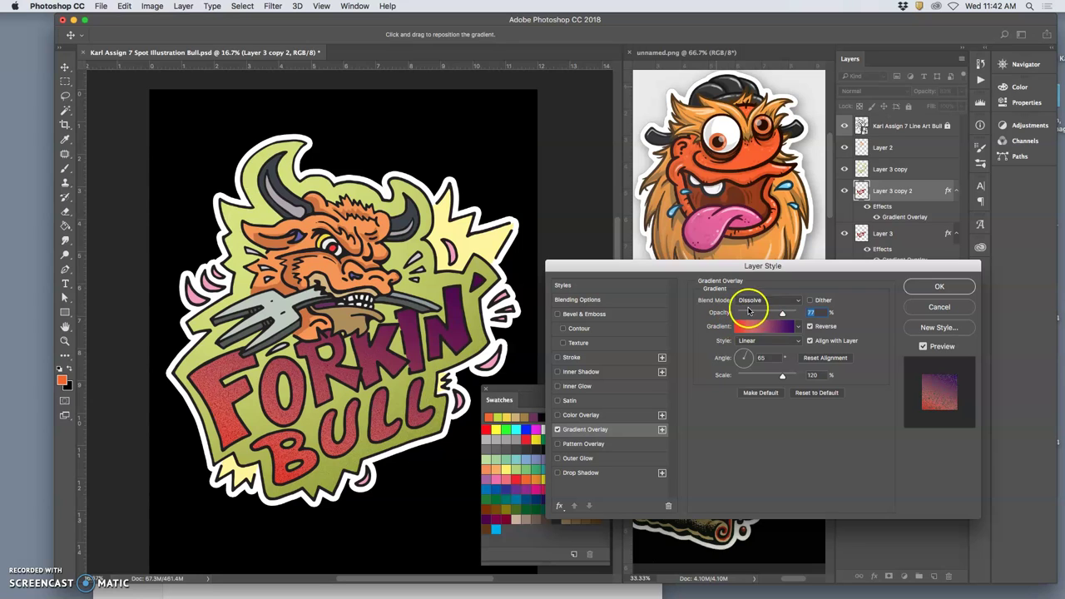
mouse_move(782, 314)
mouse_down()
mouse_move(761, 315)
mouse_move(780, 315)
mouse_up()
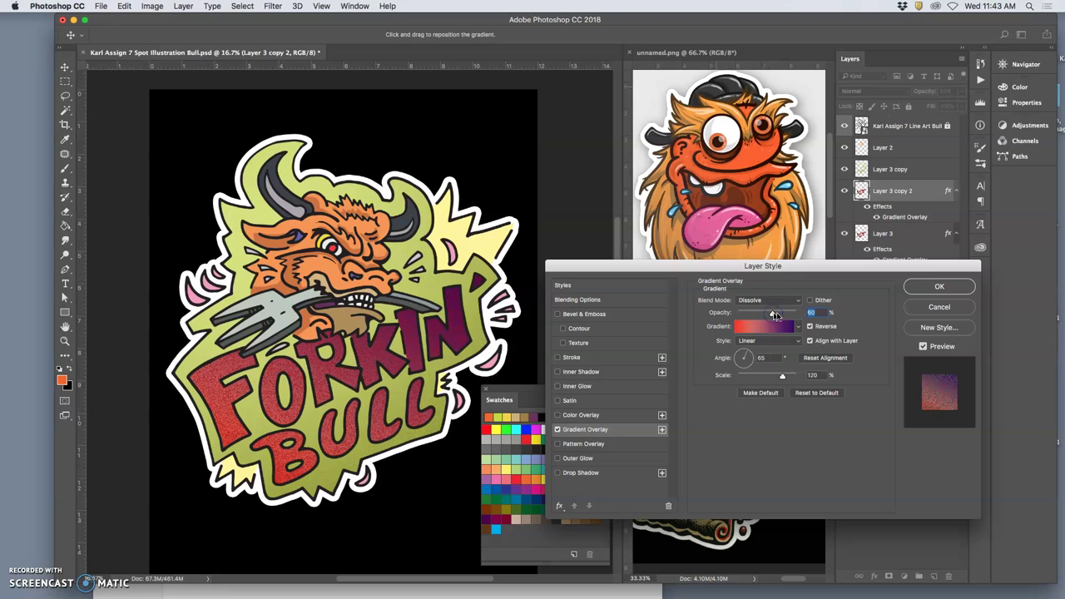
- Try the Radial style on the lettering copy's gradient overlay with opacity reduced to 27%
click(763, 343)
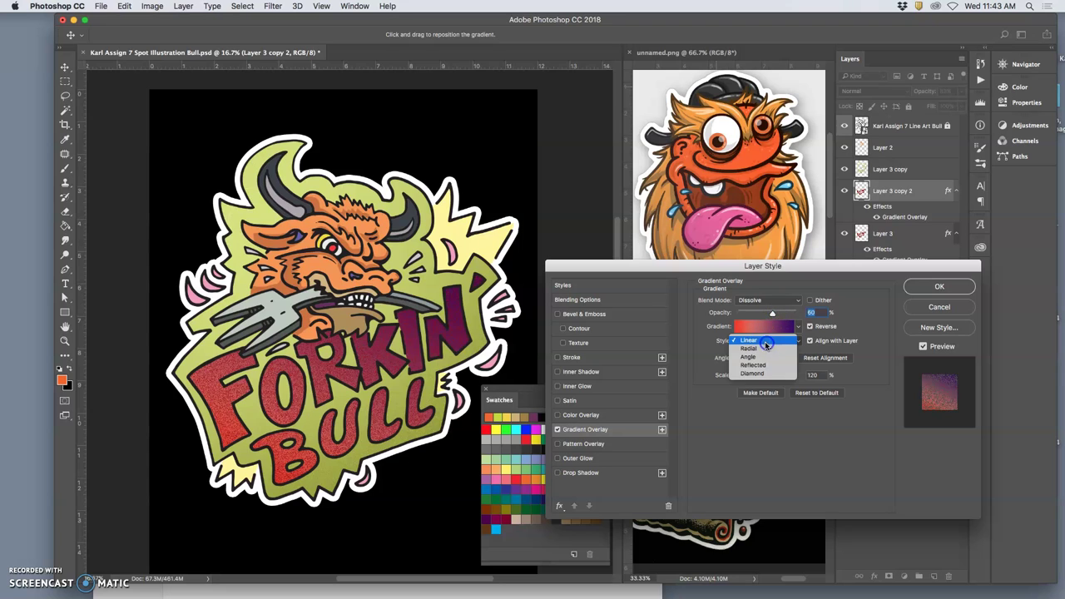
click(762, 350)
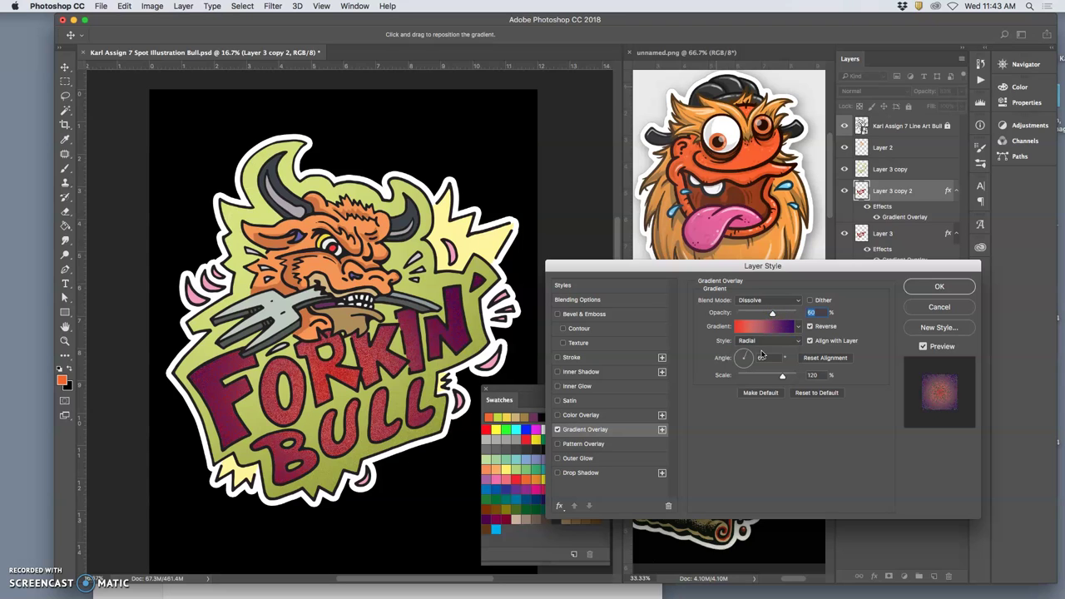
drag(774, 324, 752, 316)
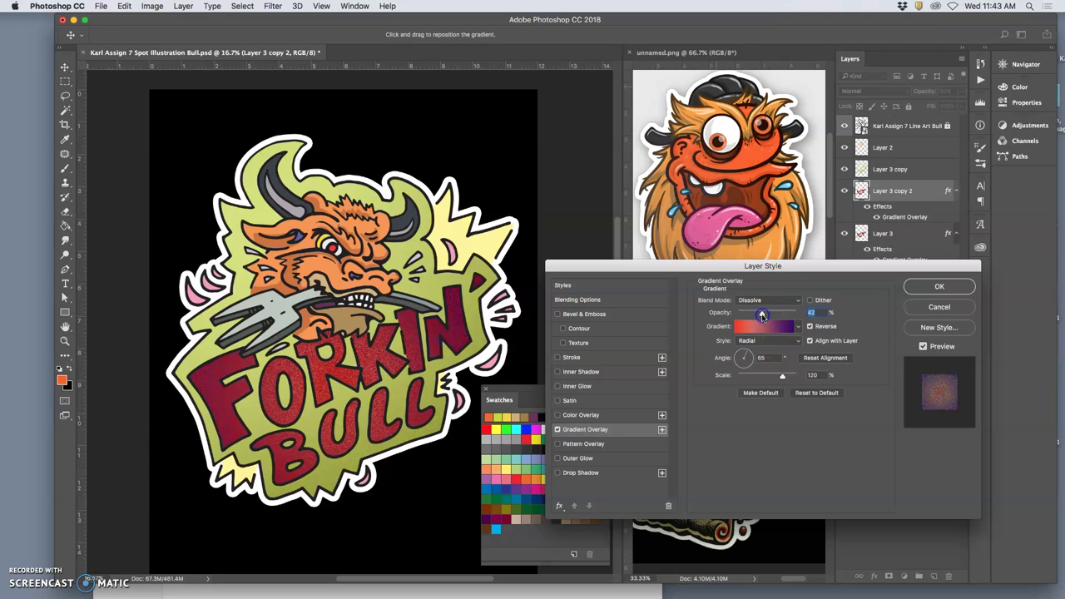
drag(755, 317, 753, 316)
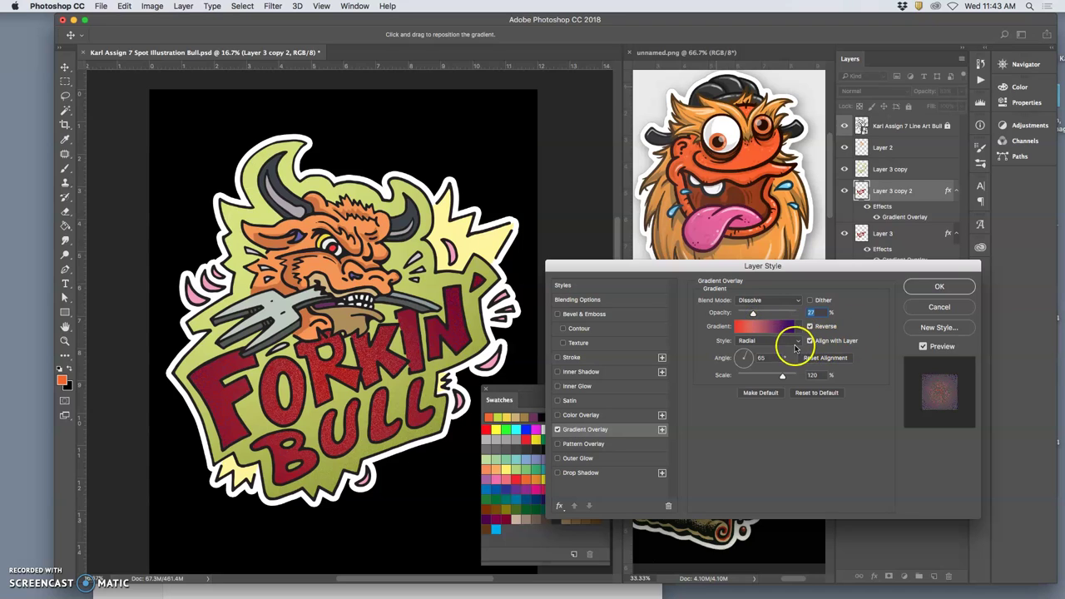
- Try the Reflected and Diamond styles on the copy's gradient overlay, then return it to Linear with Dissolve blending
click(786, 341)
click(776, 356)
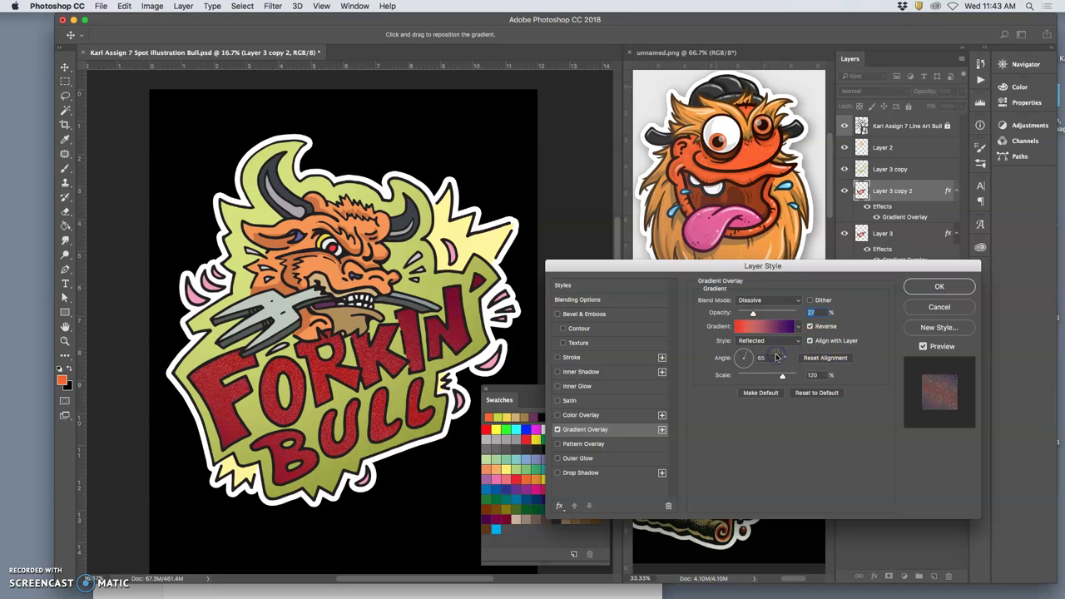
click(779, 341)
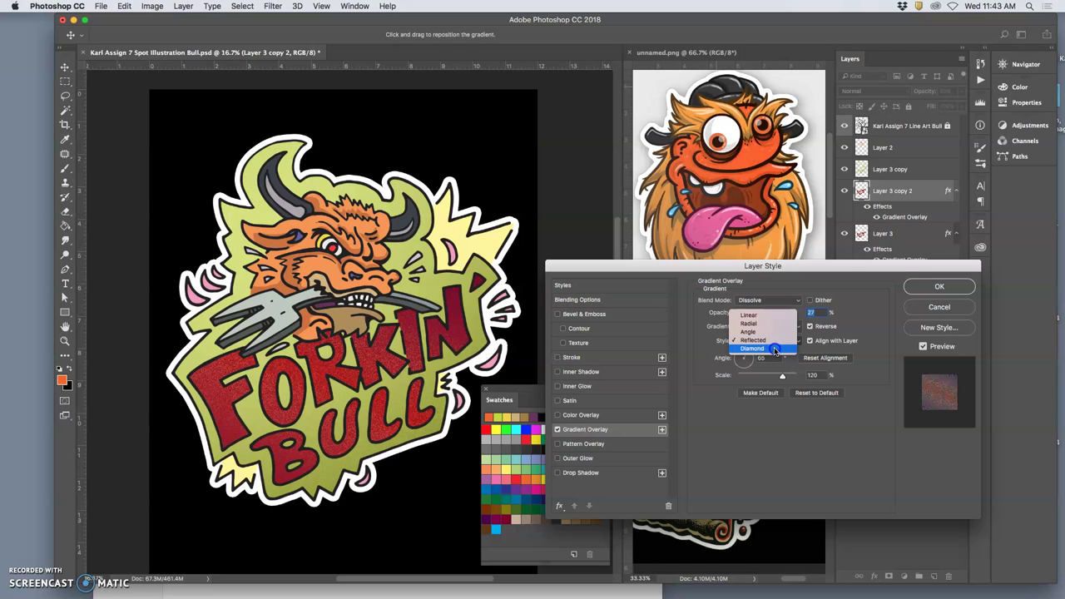
click(775, 352)
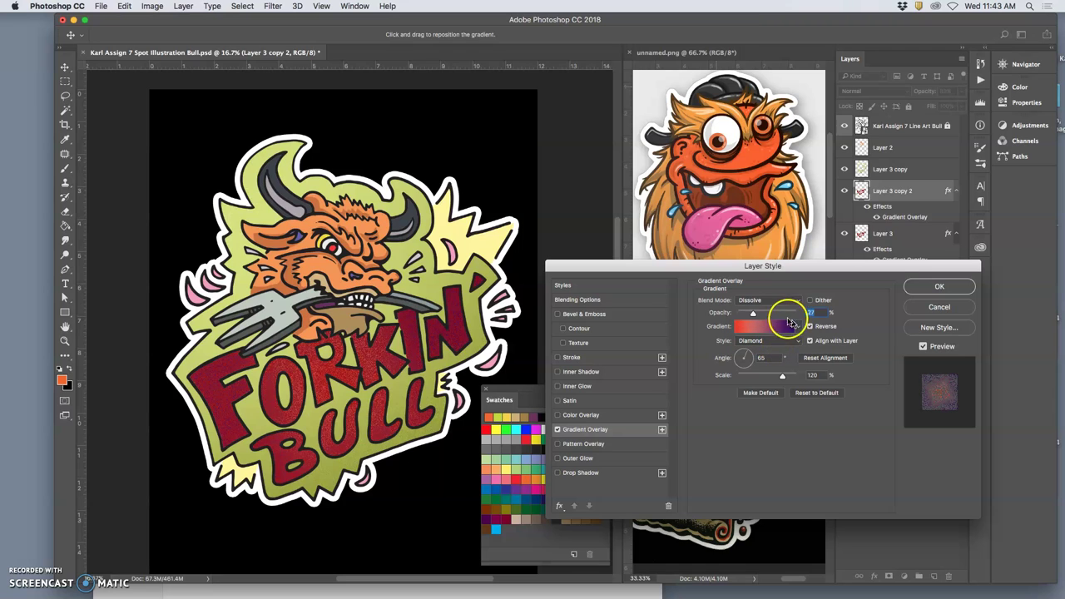
click(760, 301)
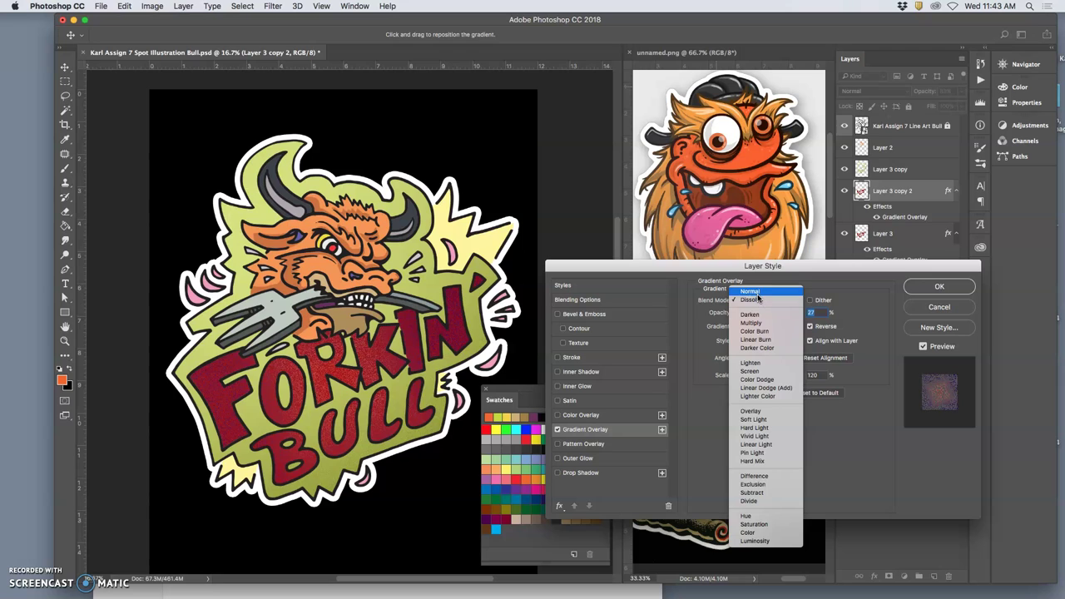
click(759, 301)
click(764, 342)
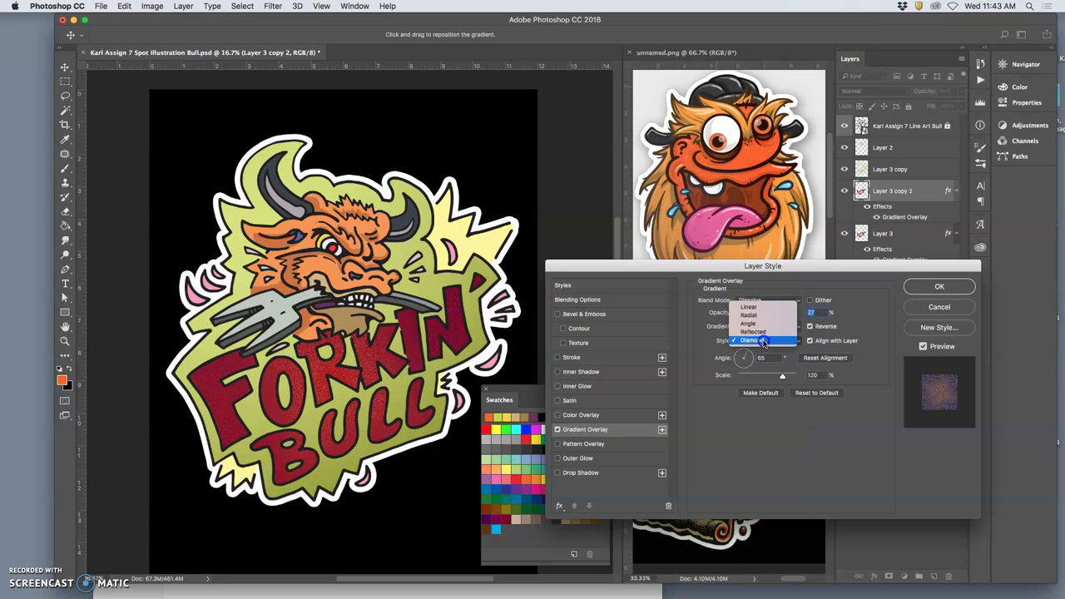
click(756, 307)
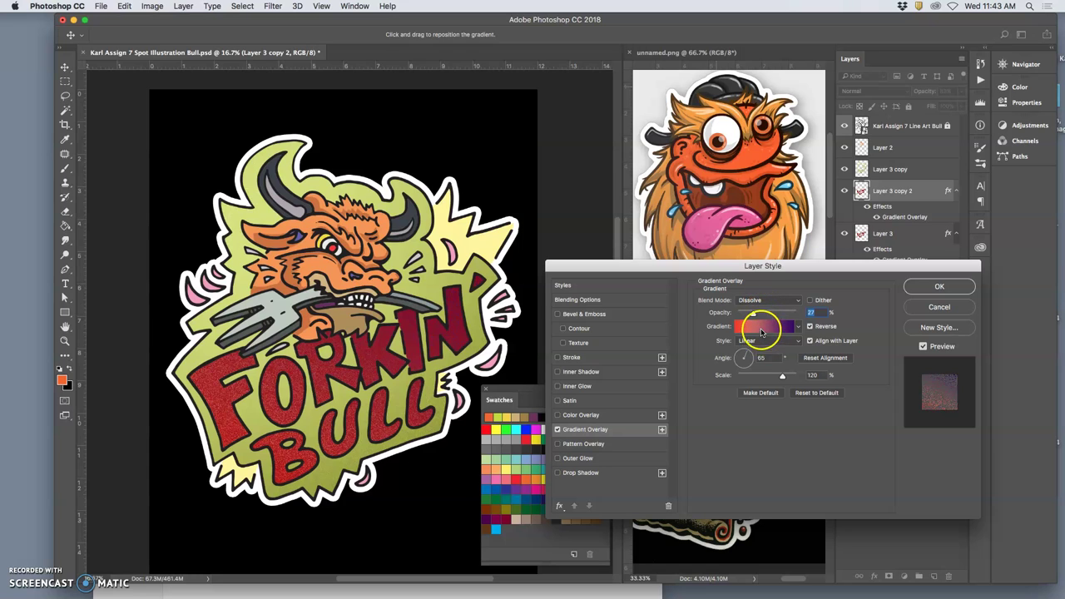
- Try the Spectrum and Transparent Rainbow presets, then apply the Yellow, Violet, Orange, Blue preset to the lettering copy's gradient
click(761, 333)
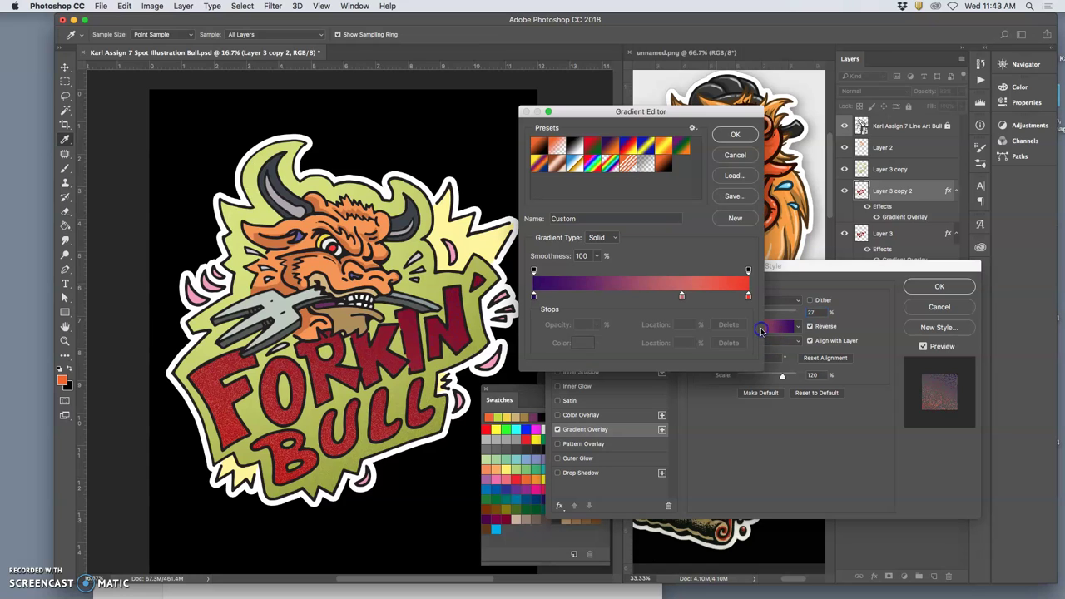
click(594, 164)
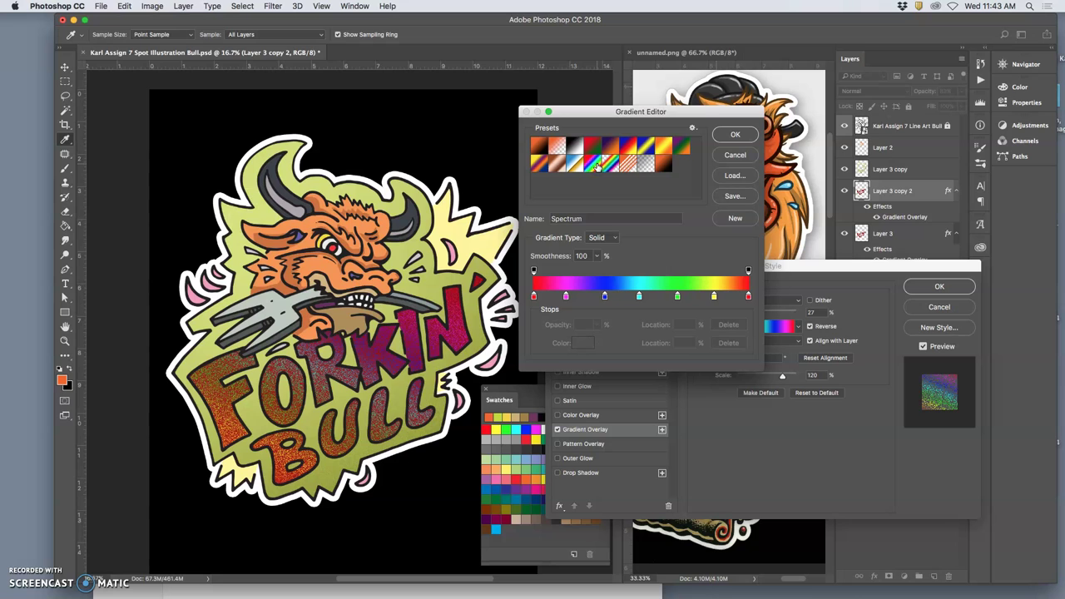
click(608, 166)
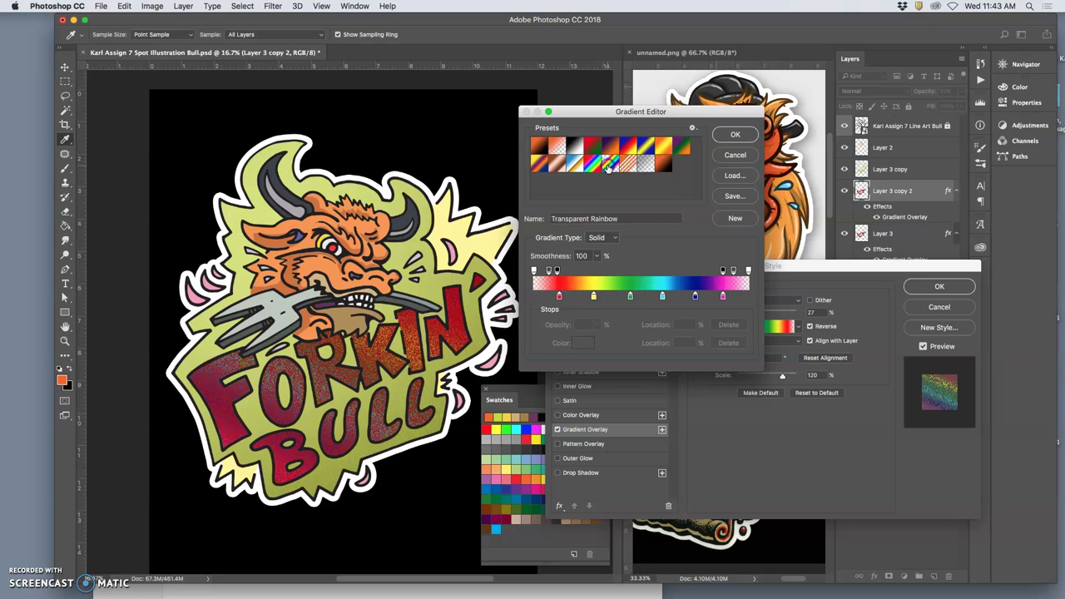
click(539, 165)
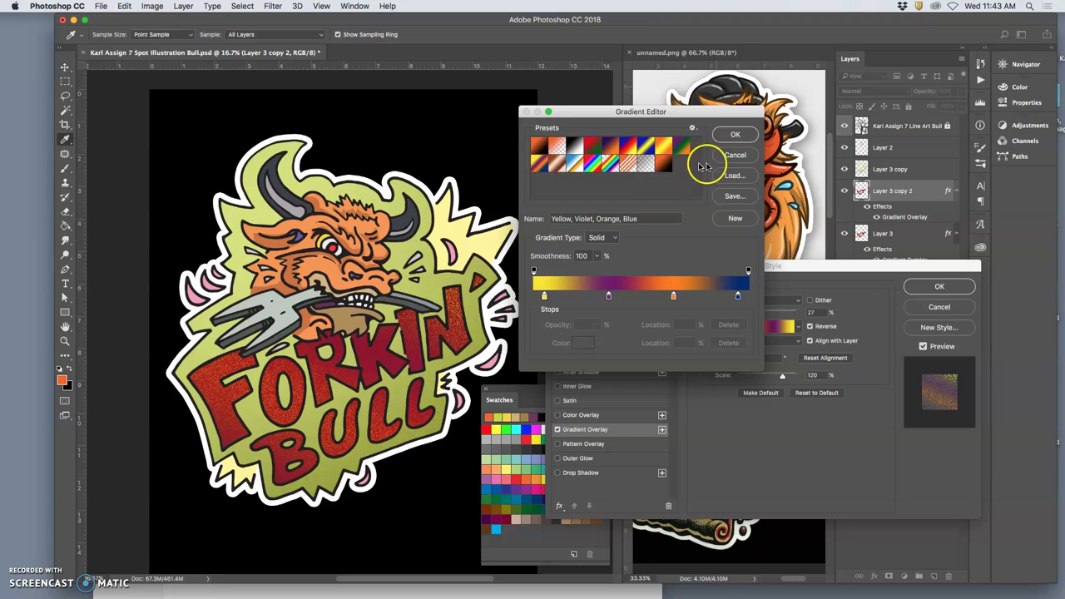
click(736, 136)
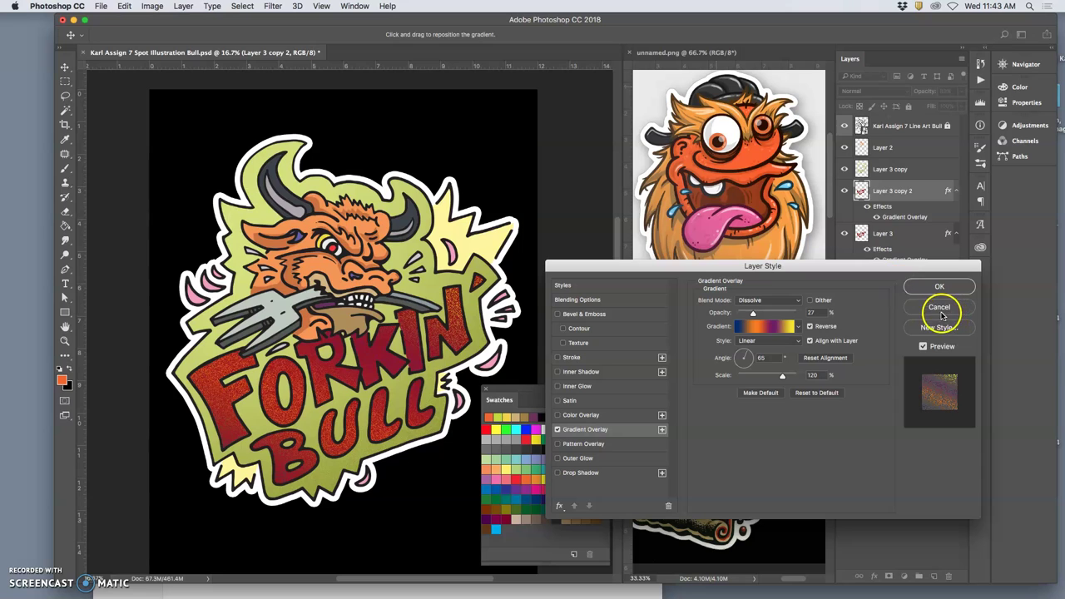
- Raise the opacity of the lettering copy's dissolved gradient overlay to 70%
drag(752, 312, 753, 314)
click(920, 298)
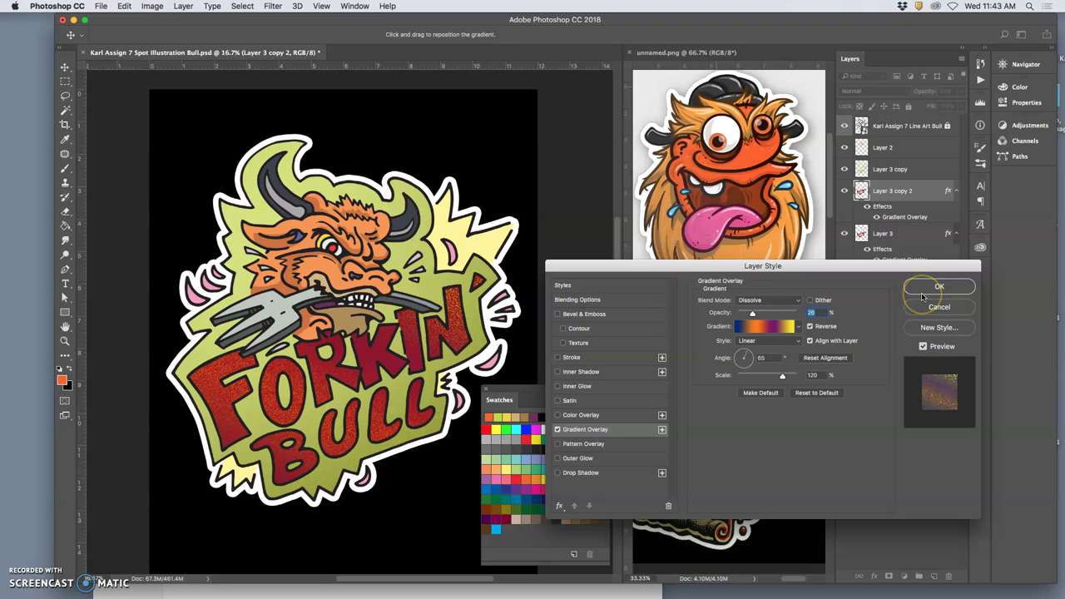
mouse_move(754, 314)
mouse_down()
mouse_move(765, 314)
mouse_move(756, 314)
mouse_up()
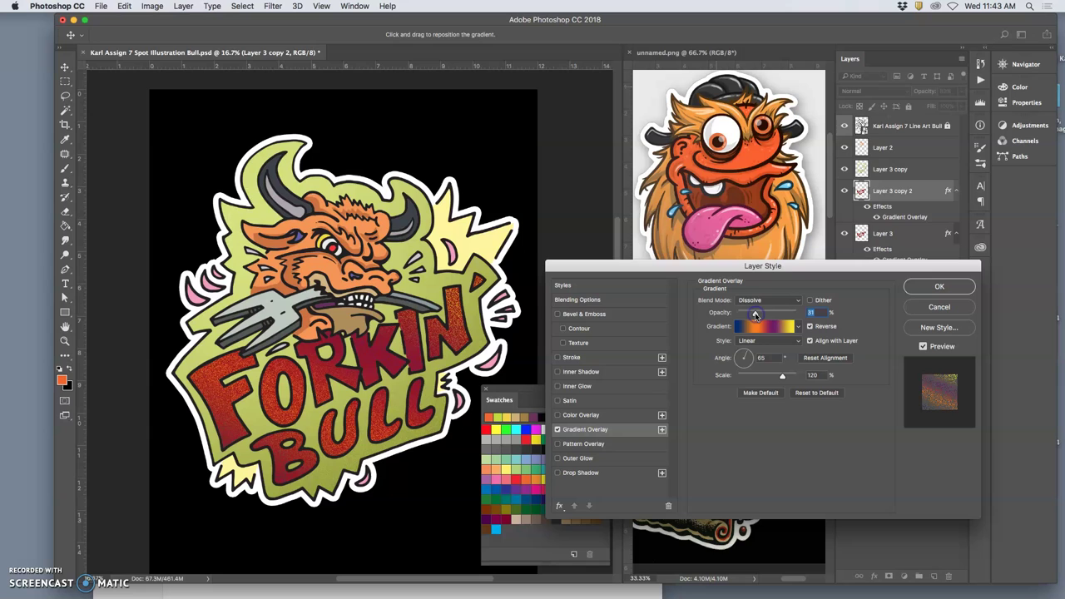
click(755, 314)
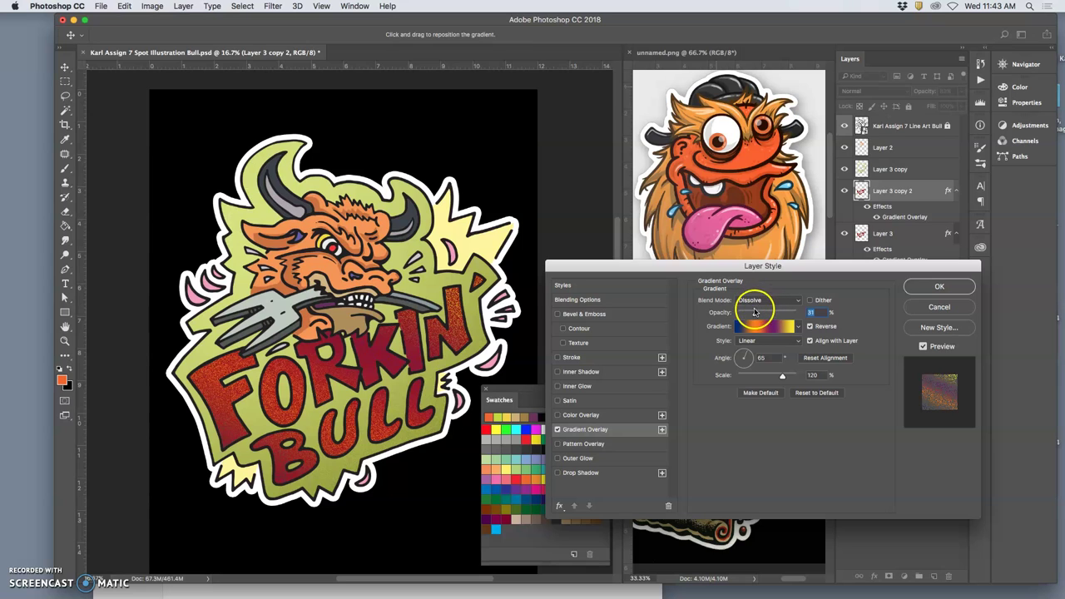
drag(755, 314, 774, 316)
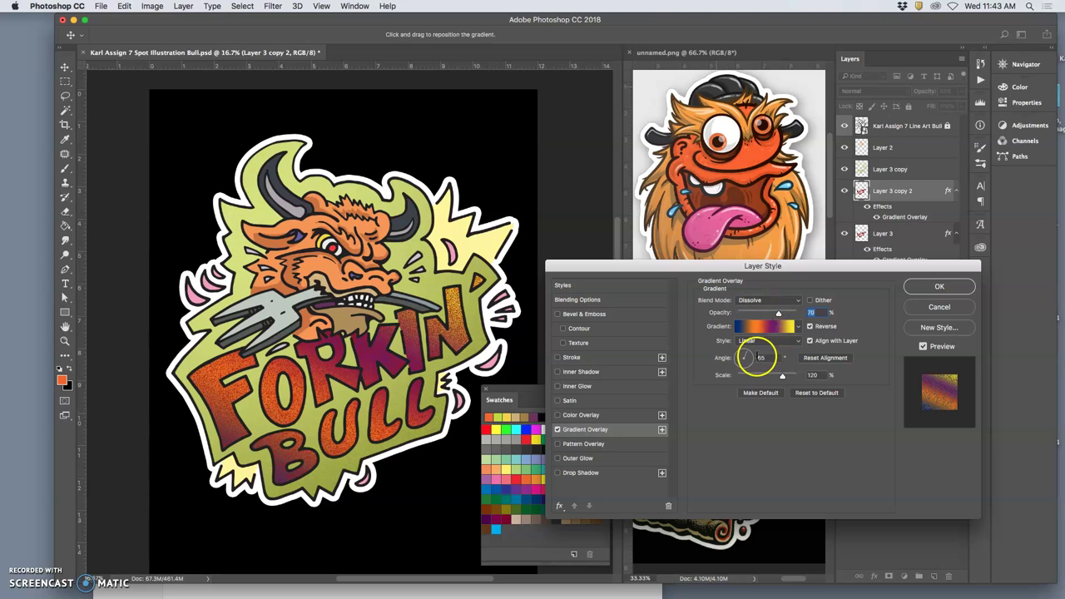
- Try the Radial style on the multicolour gradient, return it to Linear and lower the overlay opacity to 31%
click(752, 341)
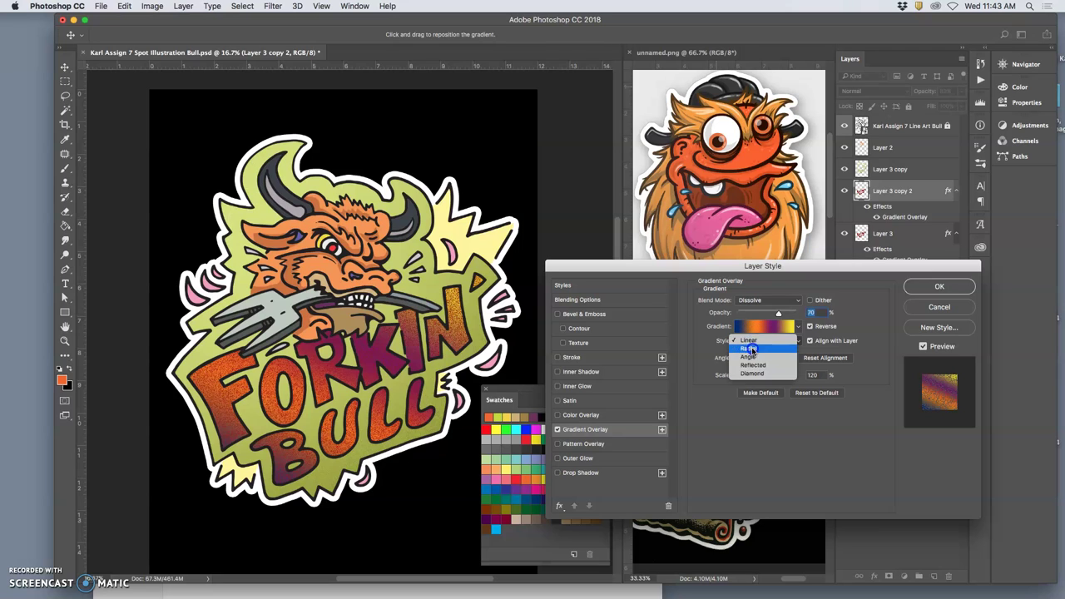
click(752, 348)
click(752, 342)
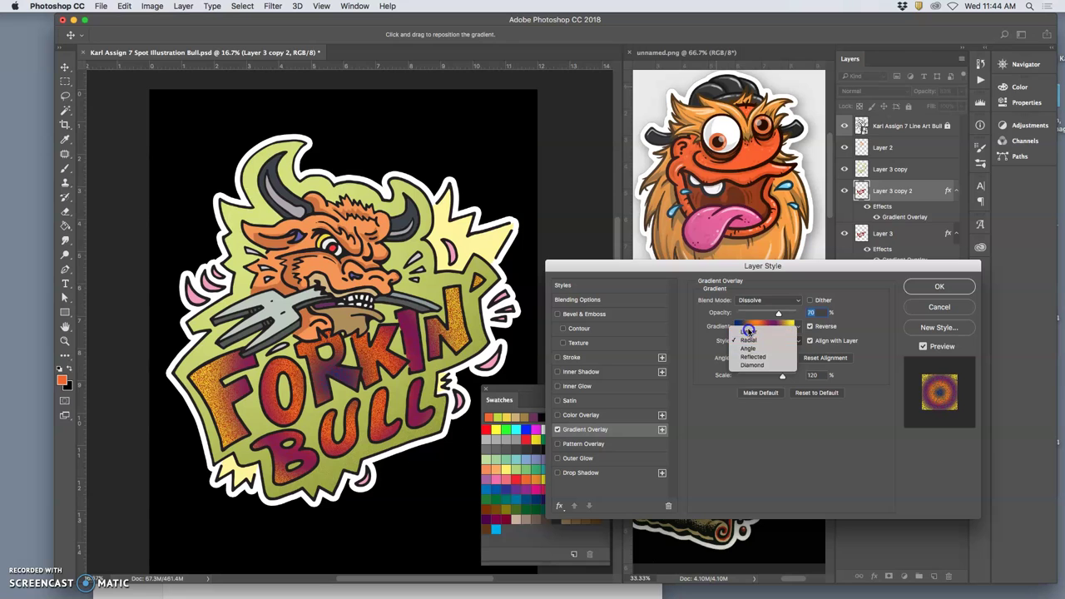
click(748, 331)
drag(777, 314, 756, 314)
- Switch the lettering copy's gradient overlay to Lighten blending, with a -27° angle and 54% opacity
click(757, 299)
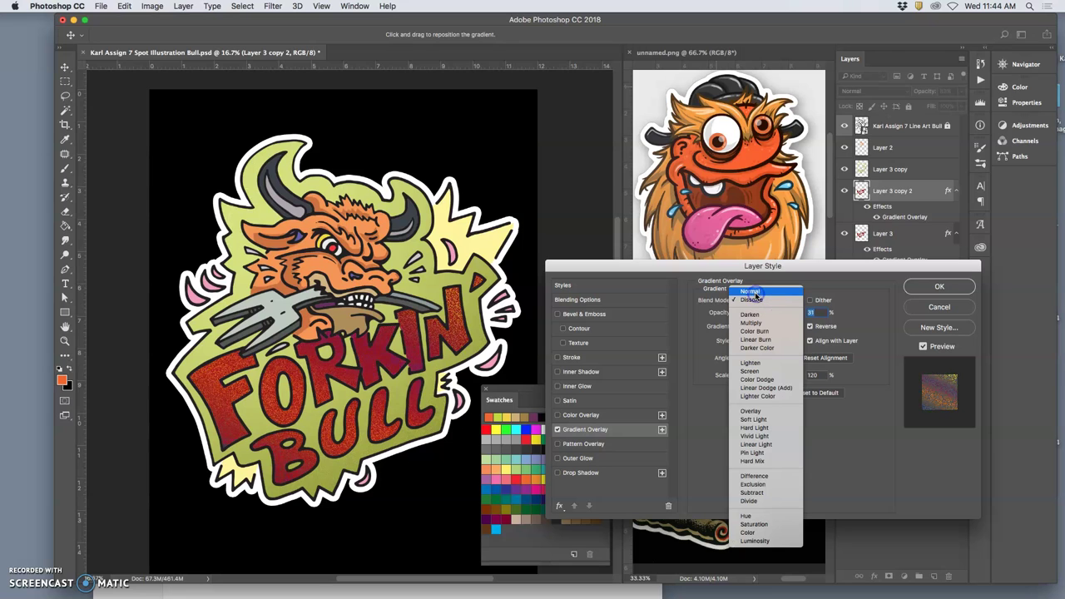
click(757, 294)
click(756, 300)
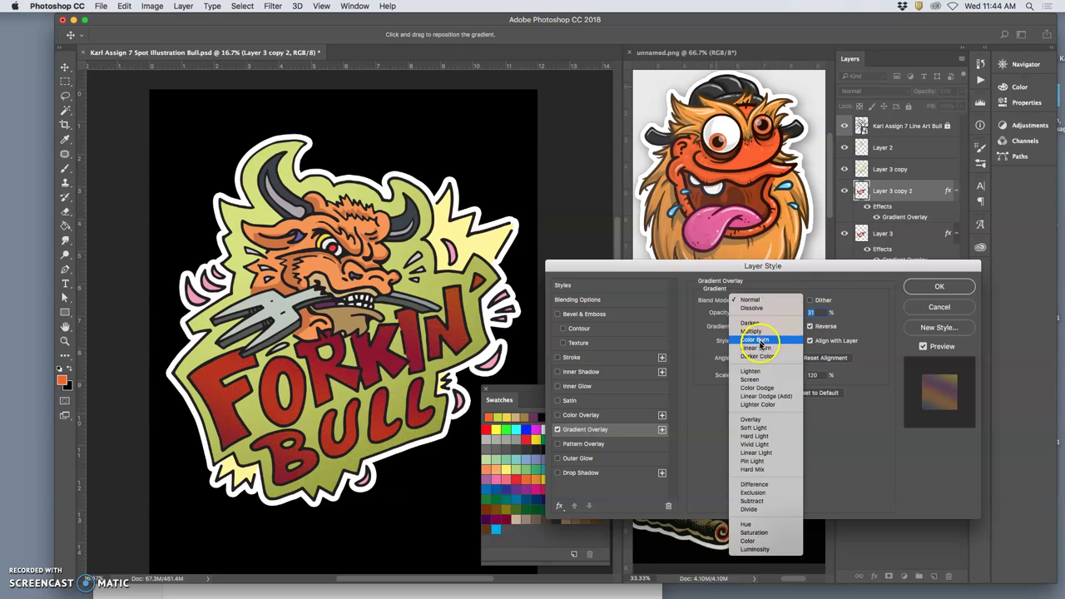
click(753, 372)
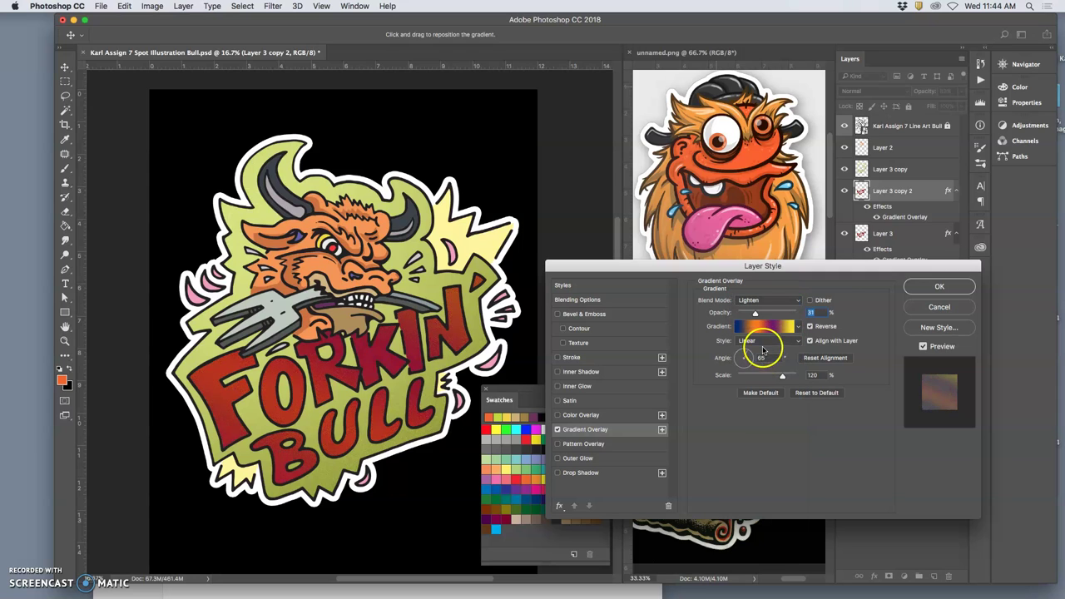
drag(754, 314, 771, 316)
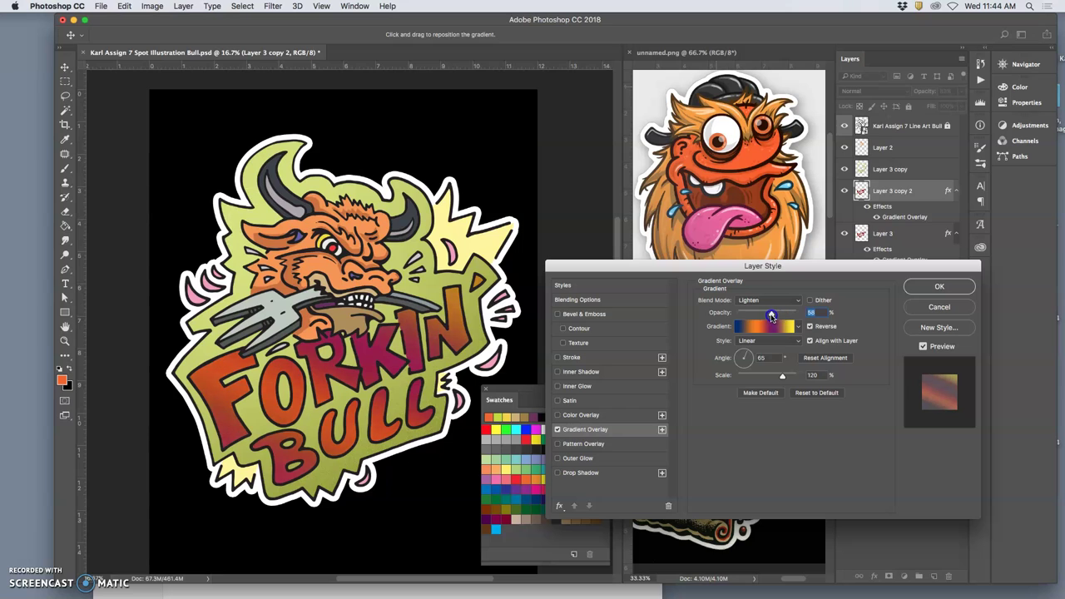
drag(749, 358, 749, 363)
drag(768, 314, 760, 316)
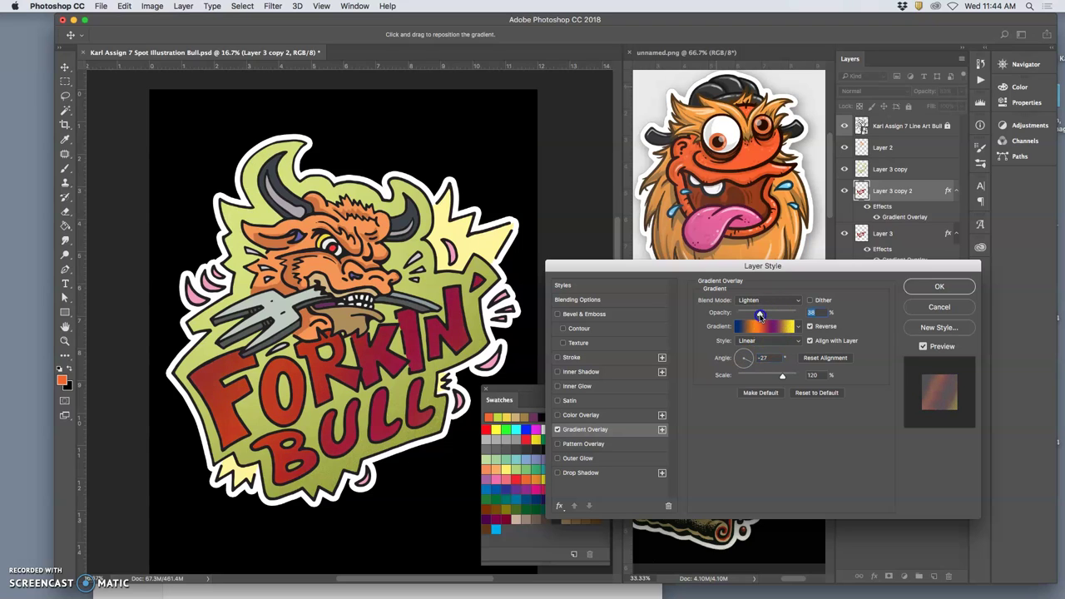
- Set the lettering copy's gradient overlay to Screen blending and reopen the blend mode choices
click(767, 300)
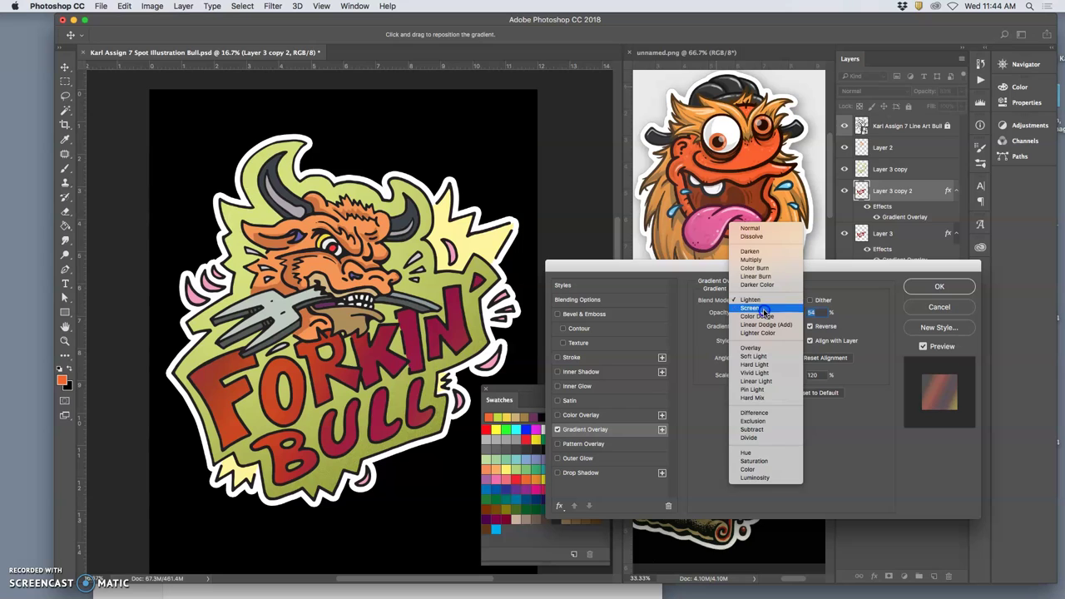
click(765, 312)
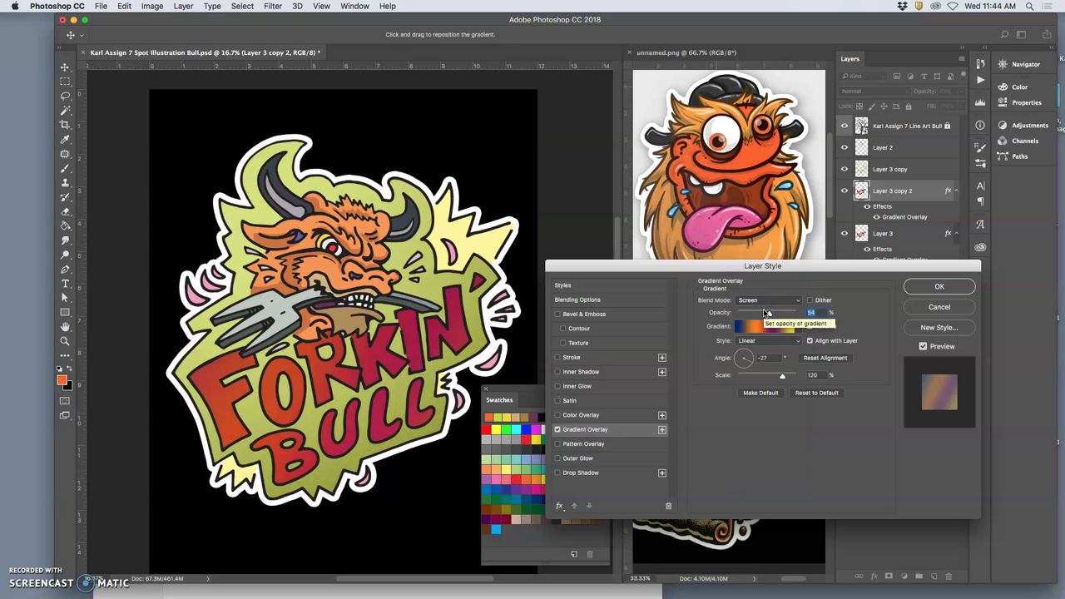
click(764, 301)
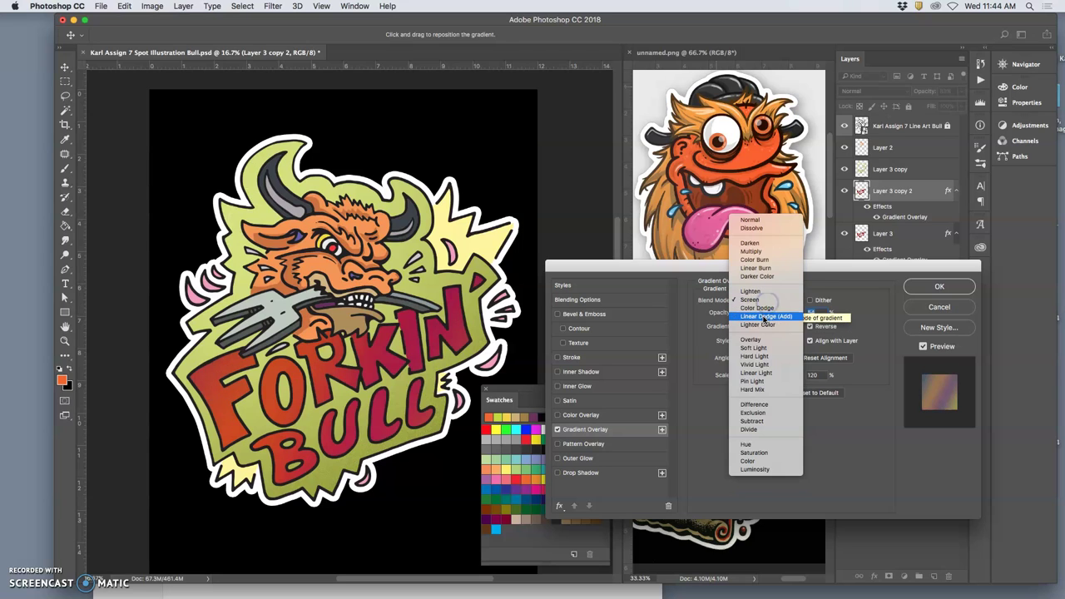